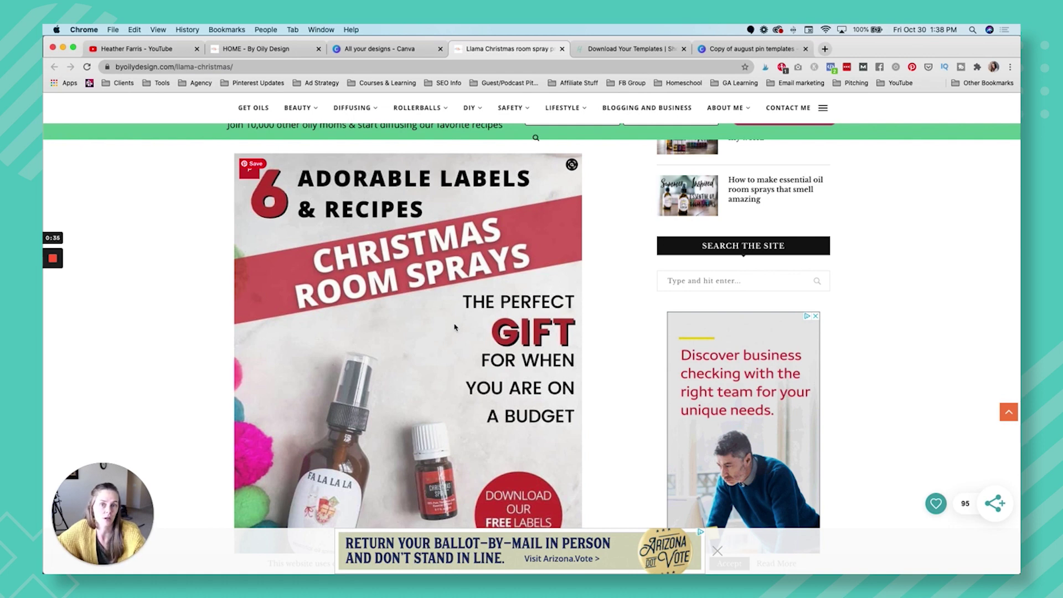
Step: Switch to the Canva designs page, open the 2020 Christmas llamas folder and look through its photos
{"action": "scroll", "coordinate": [455, 327], "scroll_direction": "down", "scroll_amount": 2}
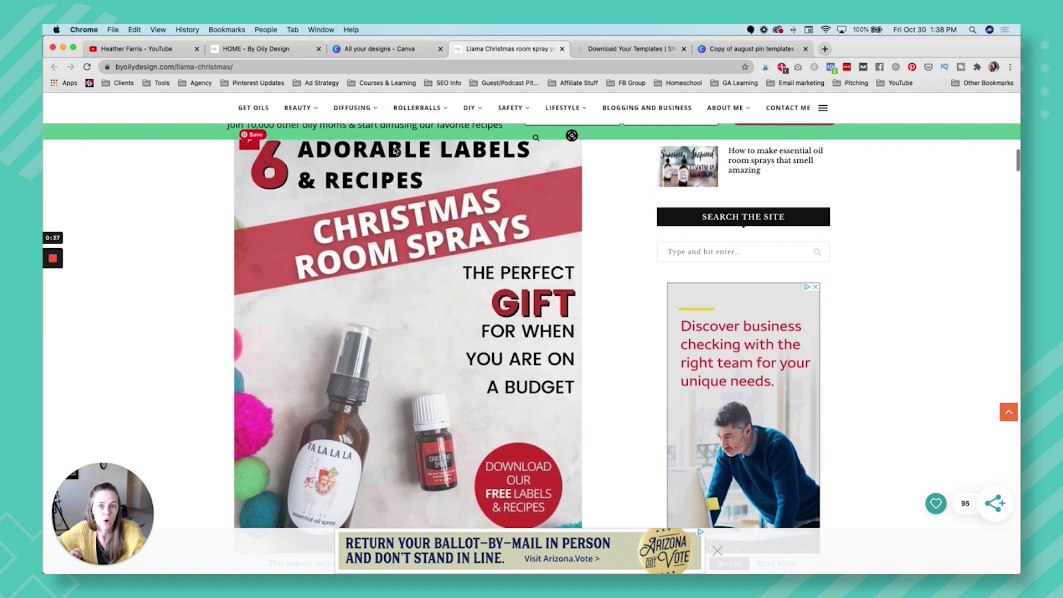
{"action": "left_click", "coordinate": [388, 54]}
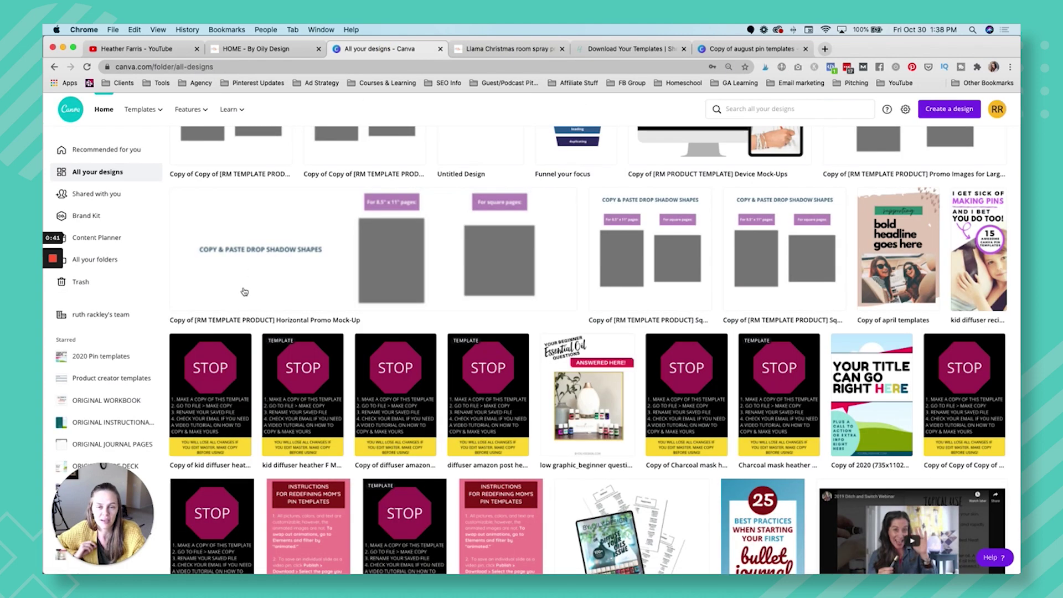
{"action": "left_click", "coordinate": [118, 260]}
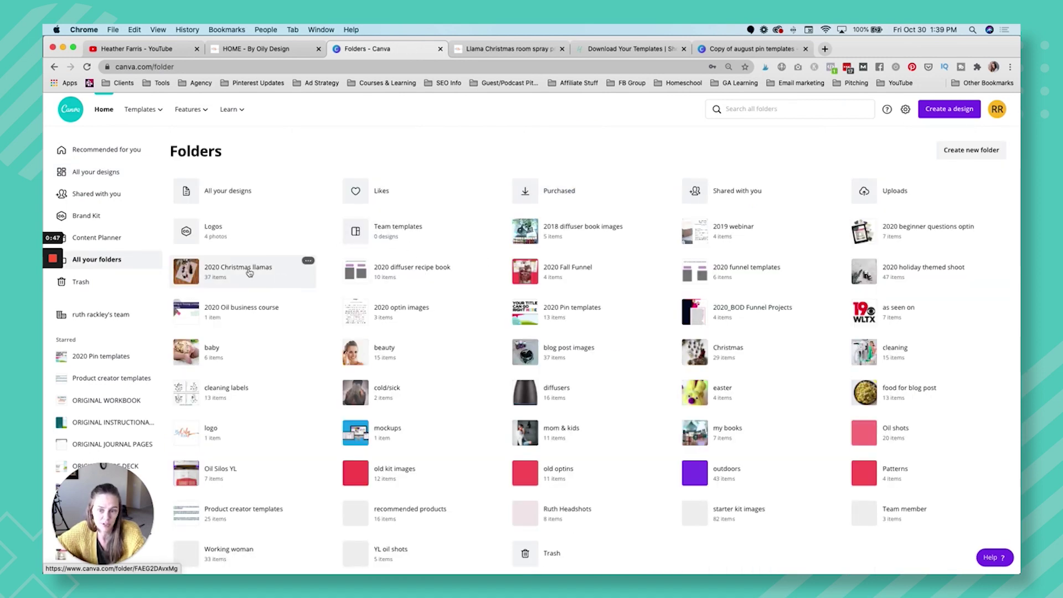
{"action": "left_click", "coordinate": [249, 271]}
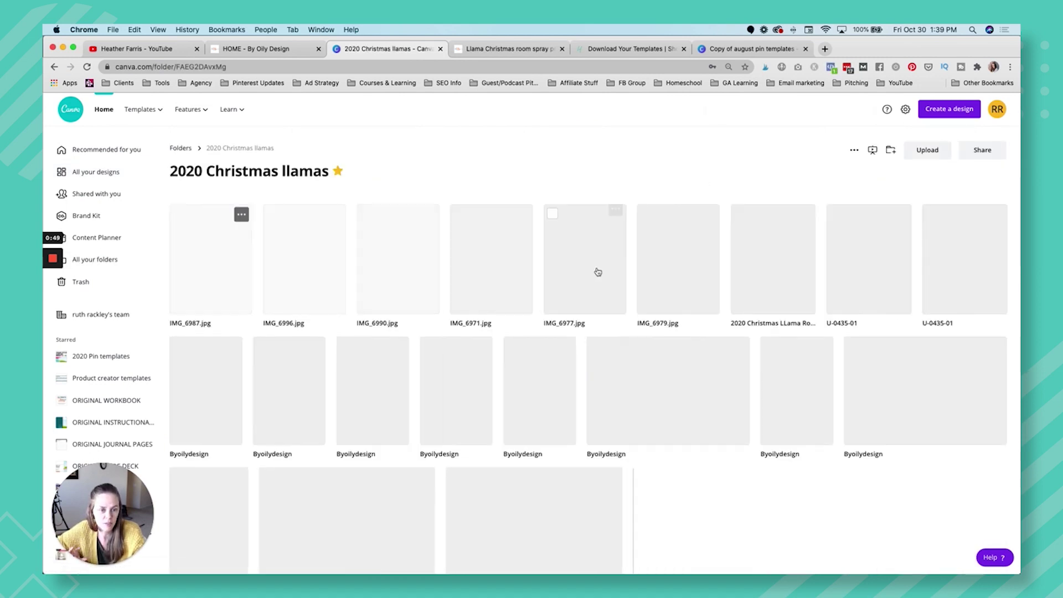
{"action": "scroll", "coordinate": [598, 272], "scroll_direction": "down", "scroll_amount": 10}
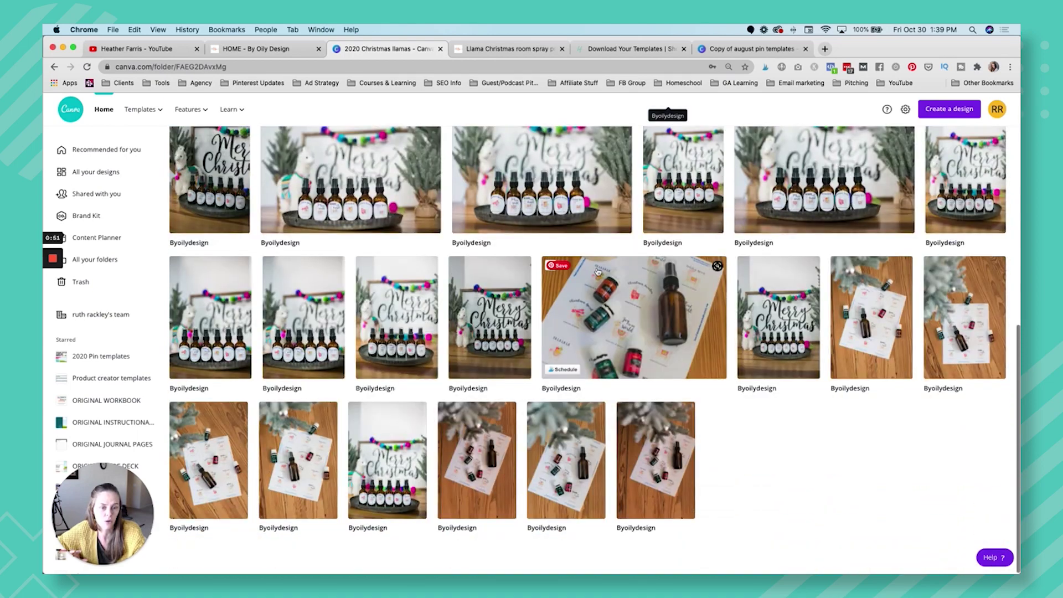
{"action": "scroll", "coordinate": [598, 271], "scroll_direction": "up", "scroll_amount": 10}
{"action": "scroll", "coordinate": [598, 271], "scroll_direction": "down", "scroll_amount": 10}
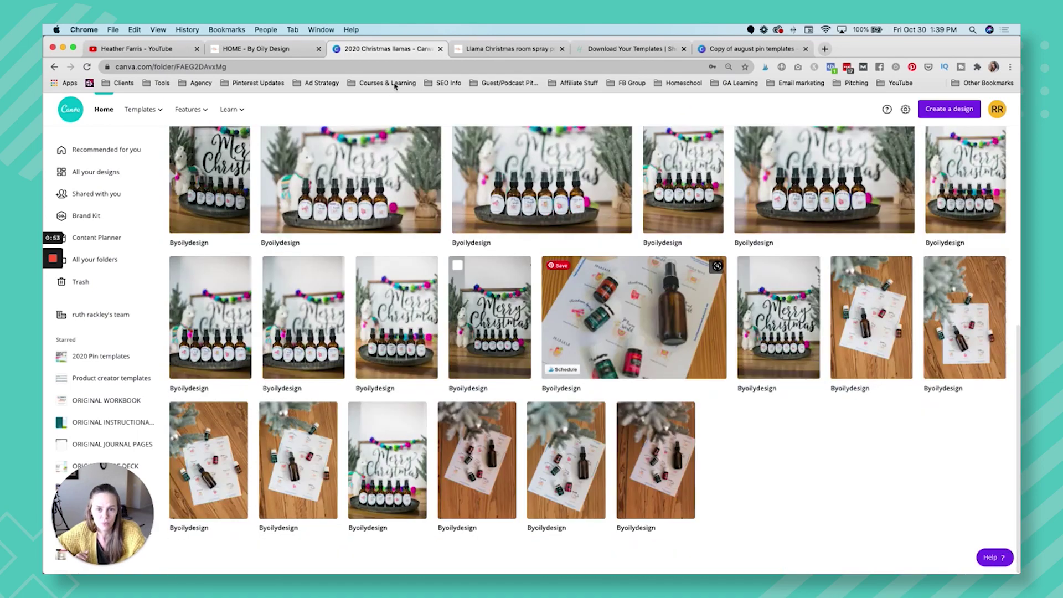
Step: In the copied August pin templates design, recolor page 1's teal circle with the red from the 2020 by oily design colors
{"action": "left_click", "coordinate": [642, 52]}
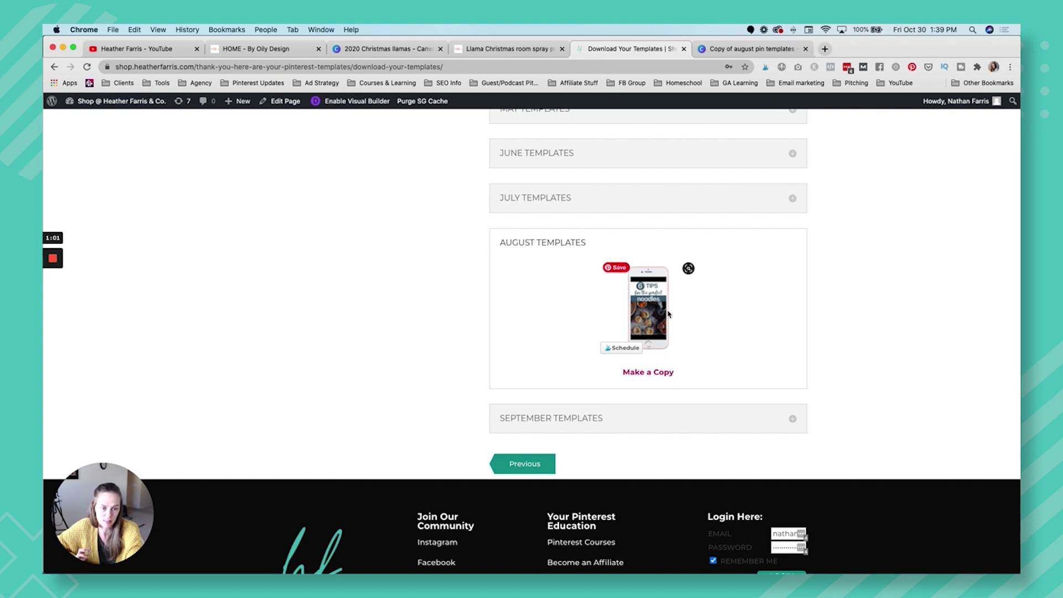
{"action": "left_click", "coordinate": [753, 51]}
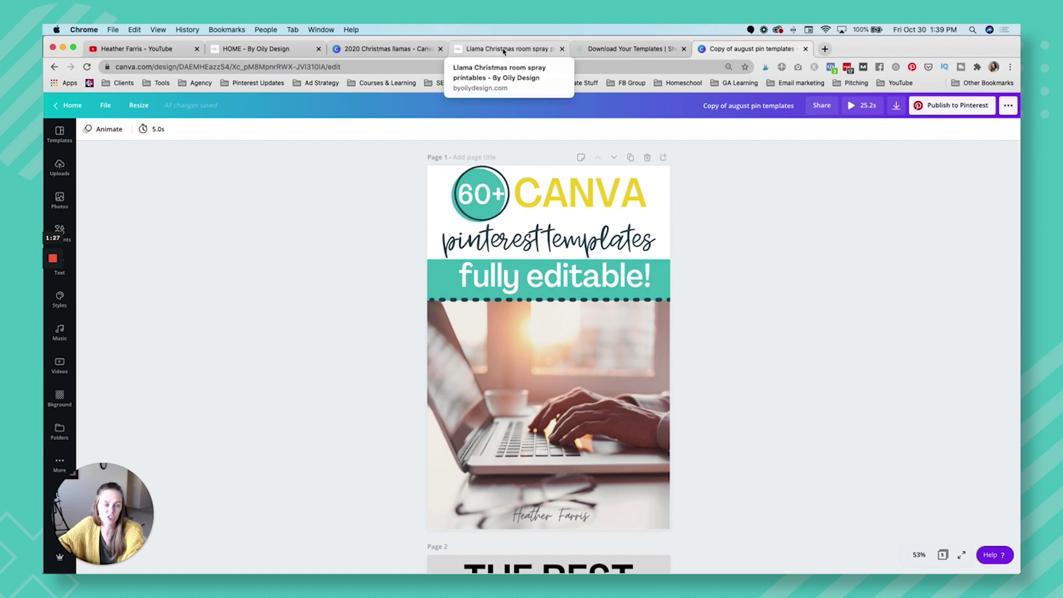
{"action": "left_click", "coordinate": [463, 190]}
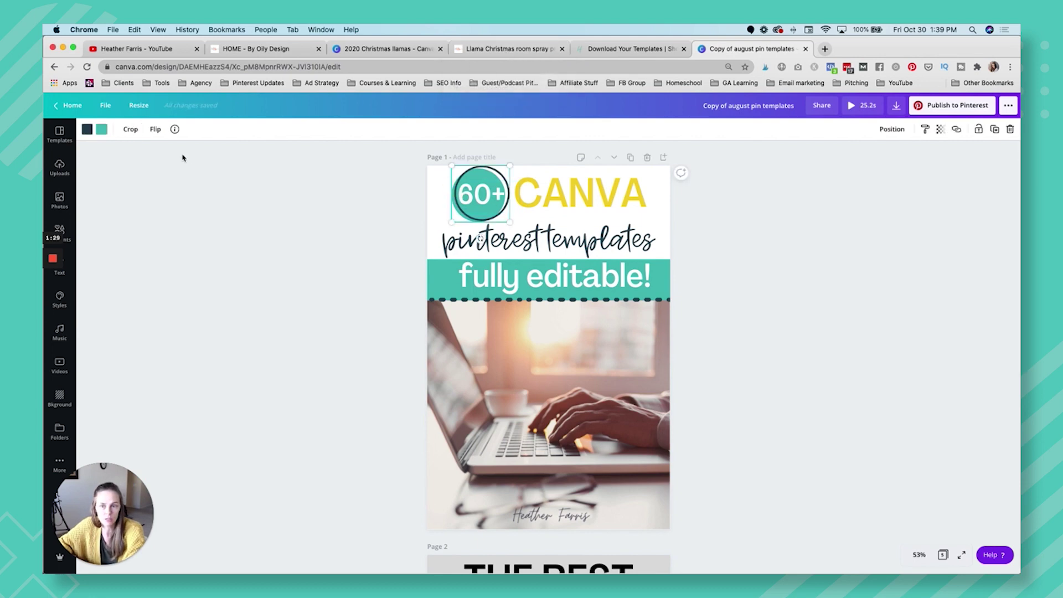
{"action": "left_click", "coordinate": [103, 129]}
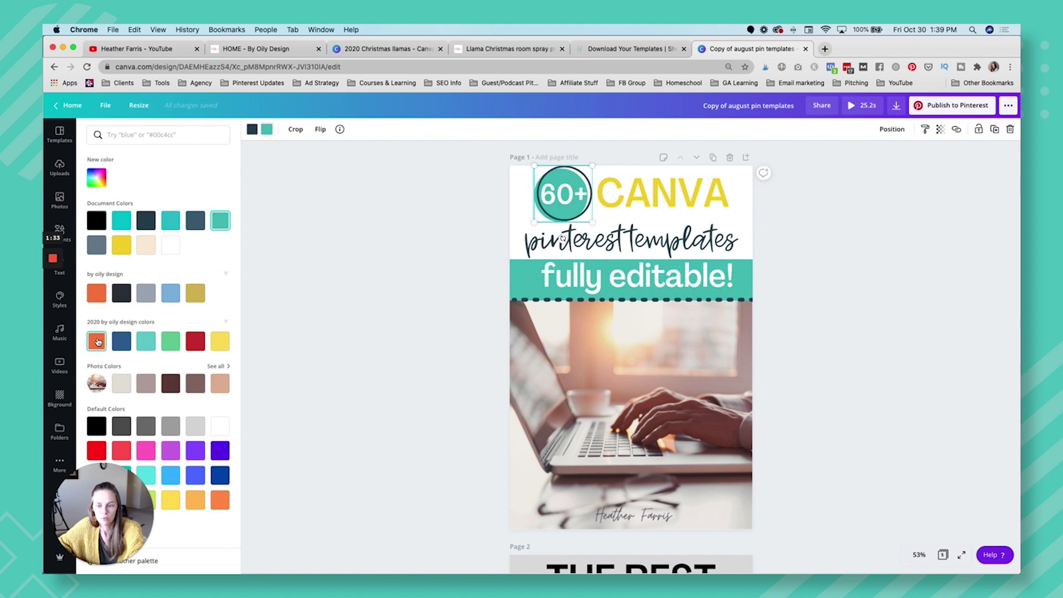
{"action": "left_click", "coordinate": [197, 344]}
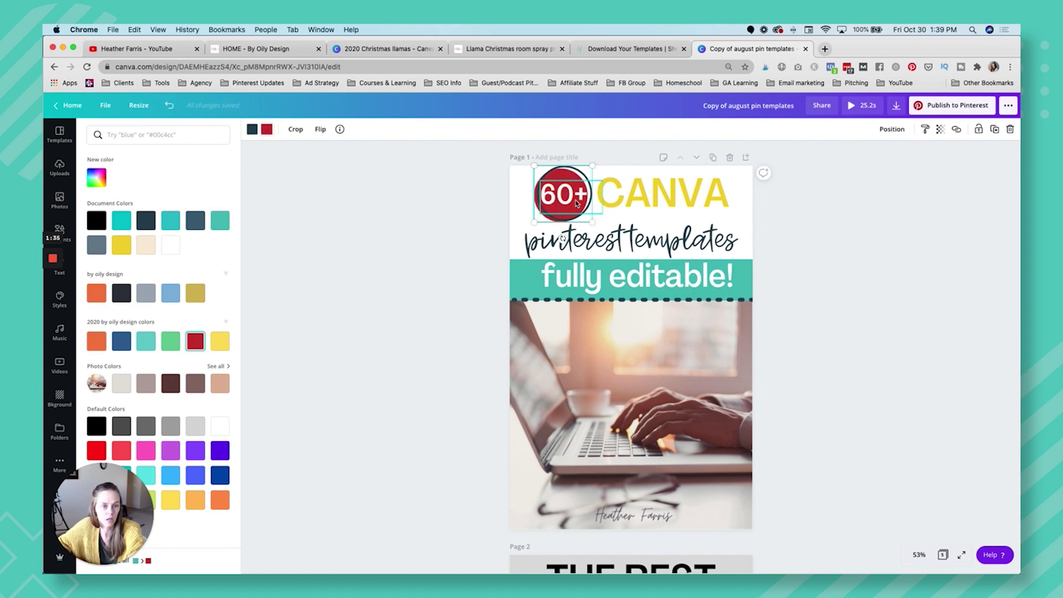
Step: Shorten the circle's number text to 6, enlarge it to size 176 and center it in the red circle
{"action": "left_click", "coordinate": [645, 199]}
{"action": "left_click", "coordinate": [494, 191]}
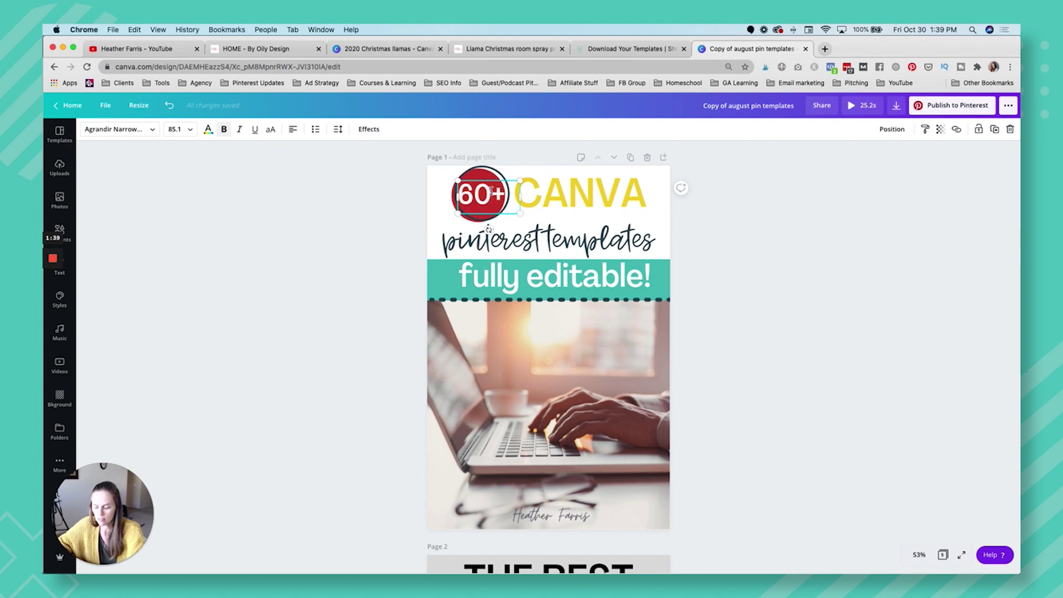
{"action": "key", "text": "BackSpace"}
{"action": "key", "text": "BackSpace"}
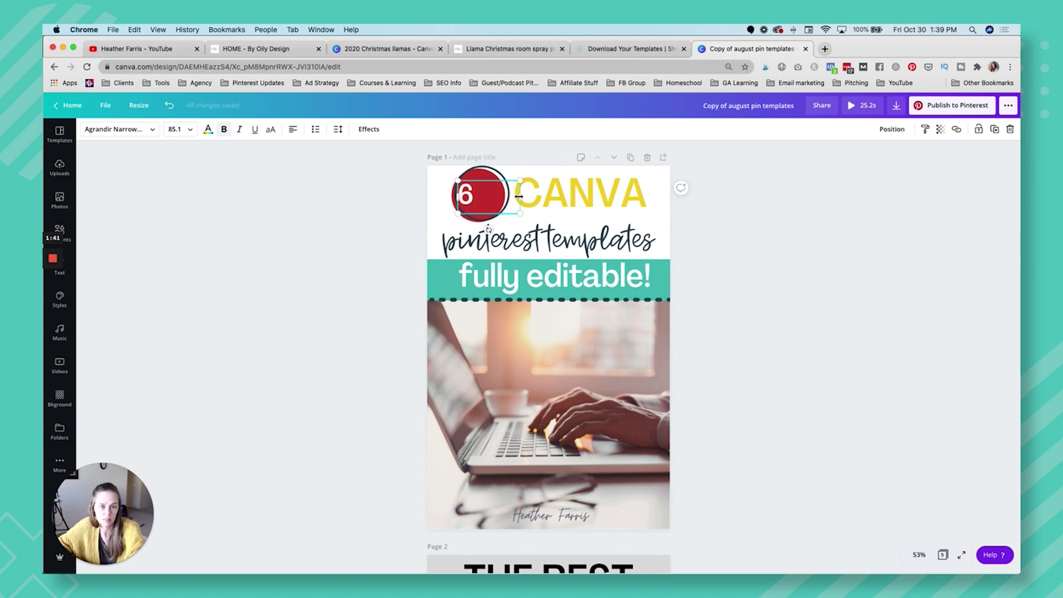
{"action": "left_click_drag", "start_coordinate": [521, 181], "coordinate": [505, 146]}
{"action": "left_click_drag", "start_coordinate": [490, 213], "coordinate": [497, 235]}
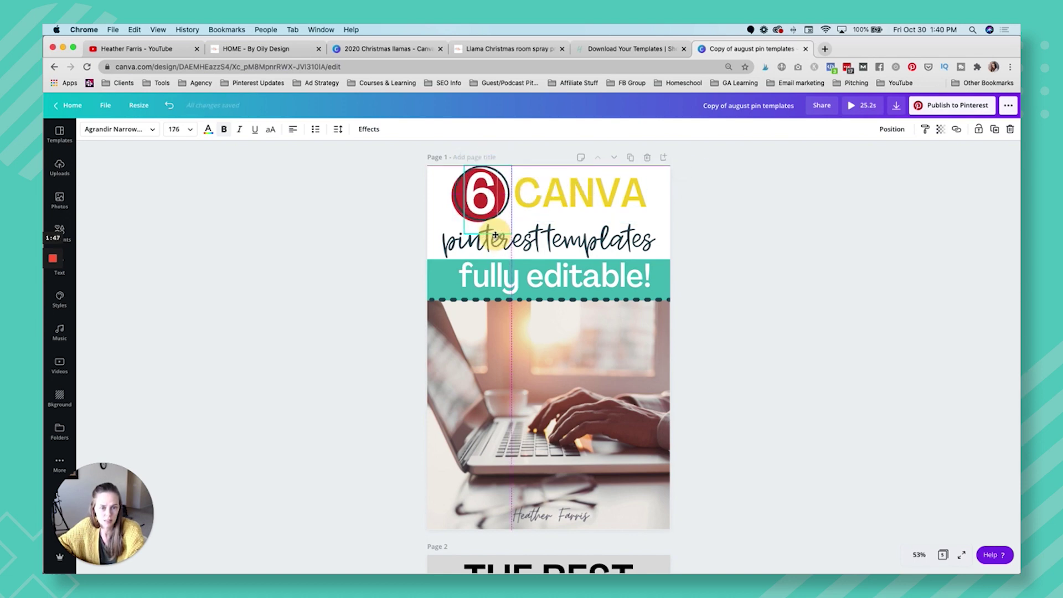
Step: Replace the CANVA heading with LABELS and color the text with the red from the document colors
{"action": "left_click", "coordinate": [572, 193]}
{"action": "left_click", "coordinate": [572, 193]}
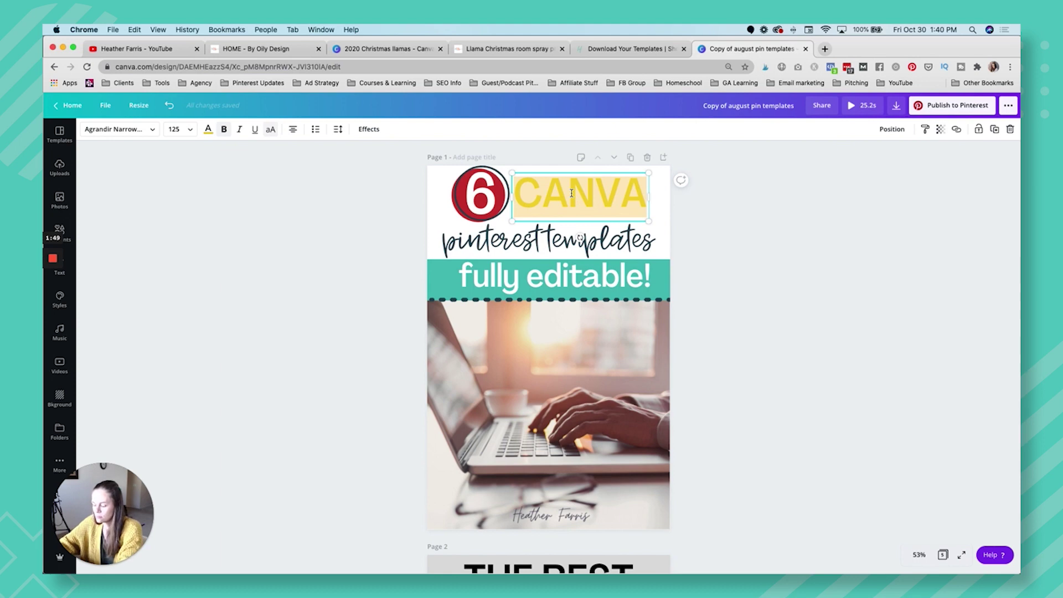
{"action": "type", "text": "RO"}
{"action": "key", "text": "BackSpace"}
{"action": "key", "text": "BackSpace"}
{"action": "type", "text": "L"}
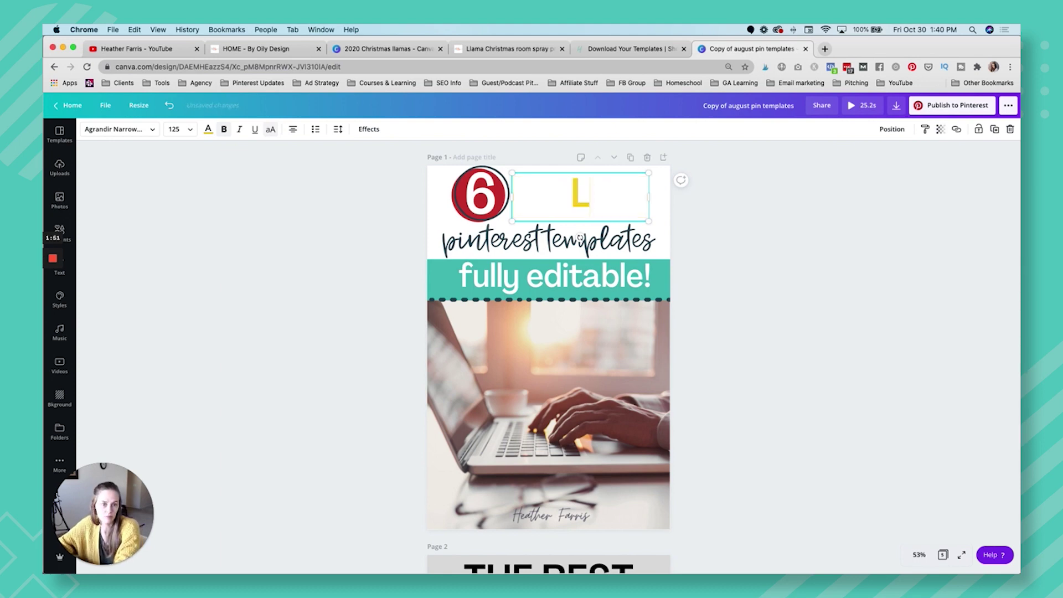
{"action": "type", "text": "ABELS"}
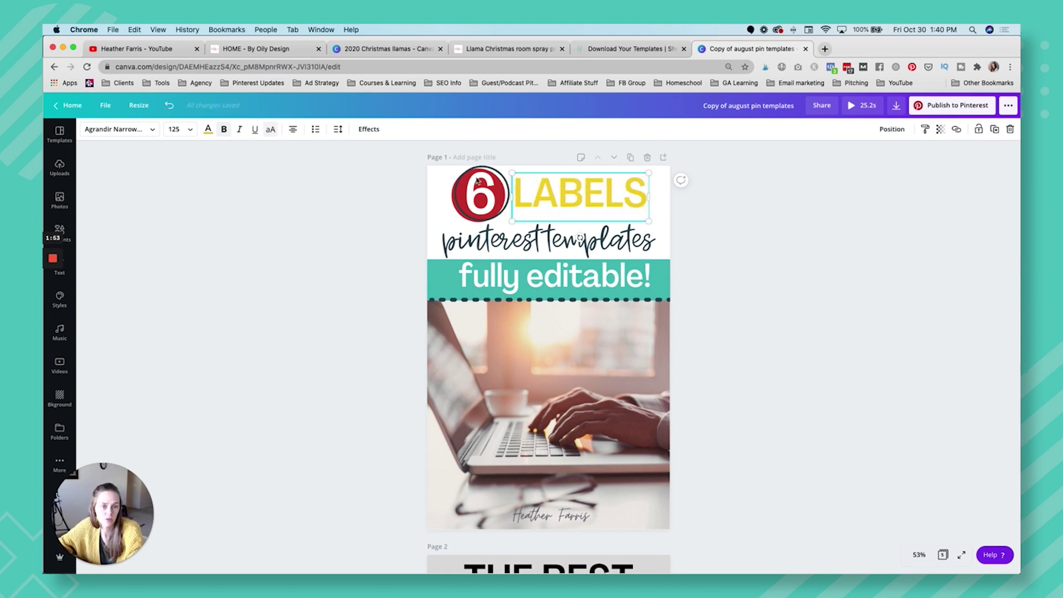
{"action": "left_click", "coordinate": [208, 129]}
{"action": "left_click", "coordinate": [133, 248]}
Step: Replace the script line "pinterest templates" with "for"
{"action": "left_click", "coordinate": [642, 248]}
{"action": "triple_click", "coordinate": [619, 242]}
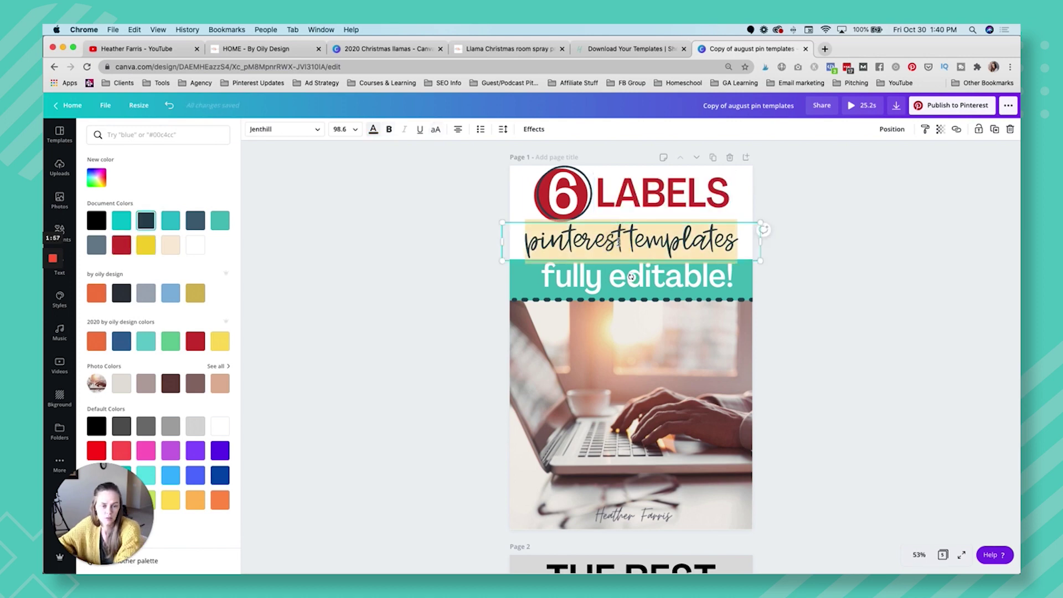
{"action": "type", "text": "for"}
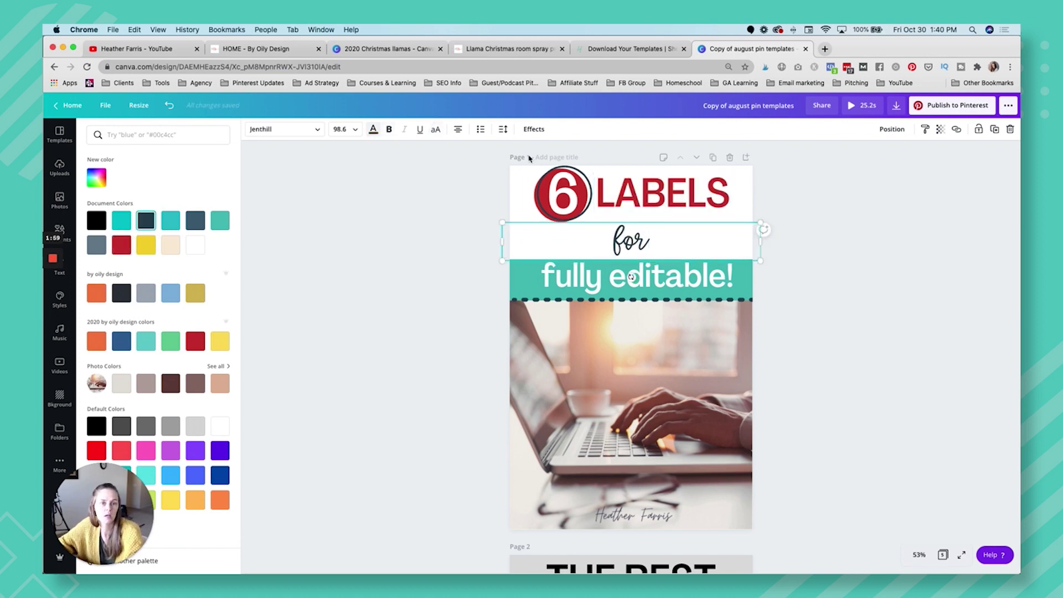
{"action": "double_click", "coordinate": [620, 240]}
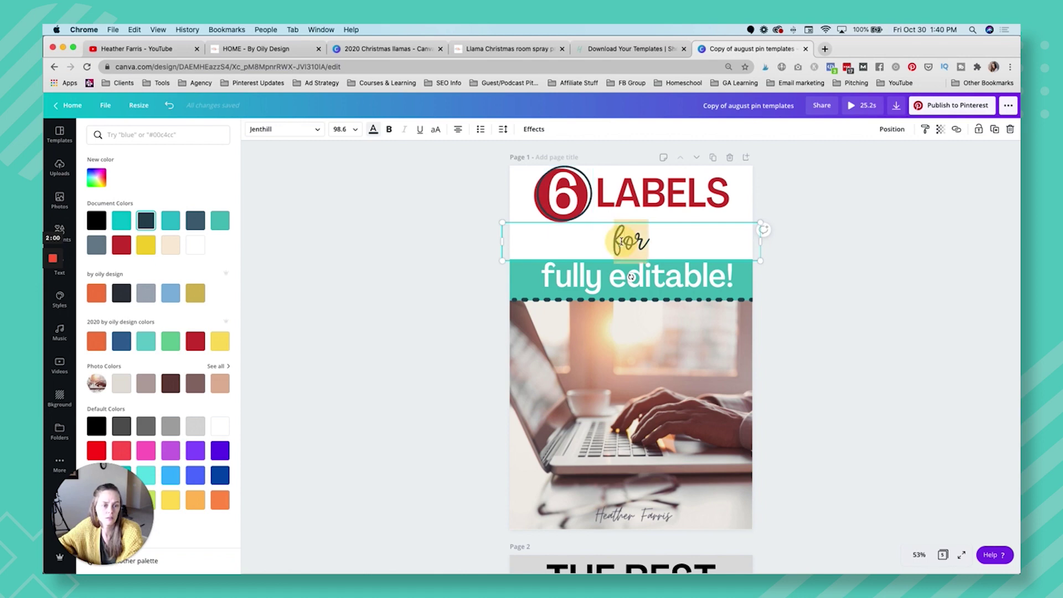
Step: Change the red heading beside the number to FREE
{"action": "double_click", "coordinate": [605, 196]}
{"action": "type", "text": "FREE"}
{"action": "scroll", "coordinate": [605, 190], "scroll_direction": "down", "scroll_amount": 1}
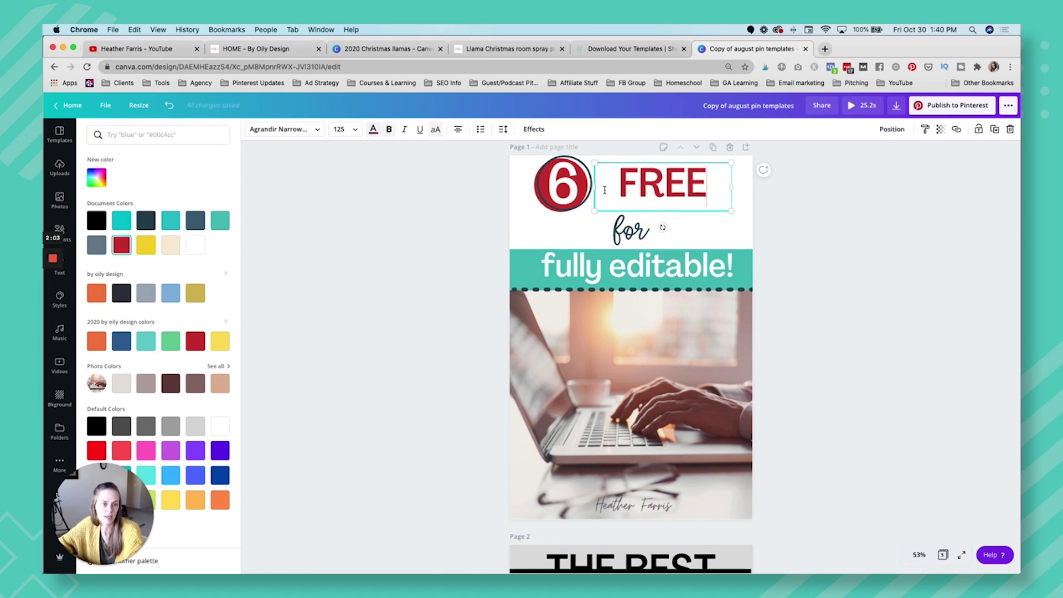
{"action": "scroll", "coordinate": [654, 191], "scroll_direction": "up", "scroll_amount": 1}
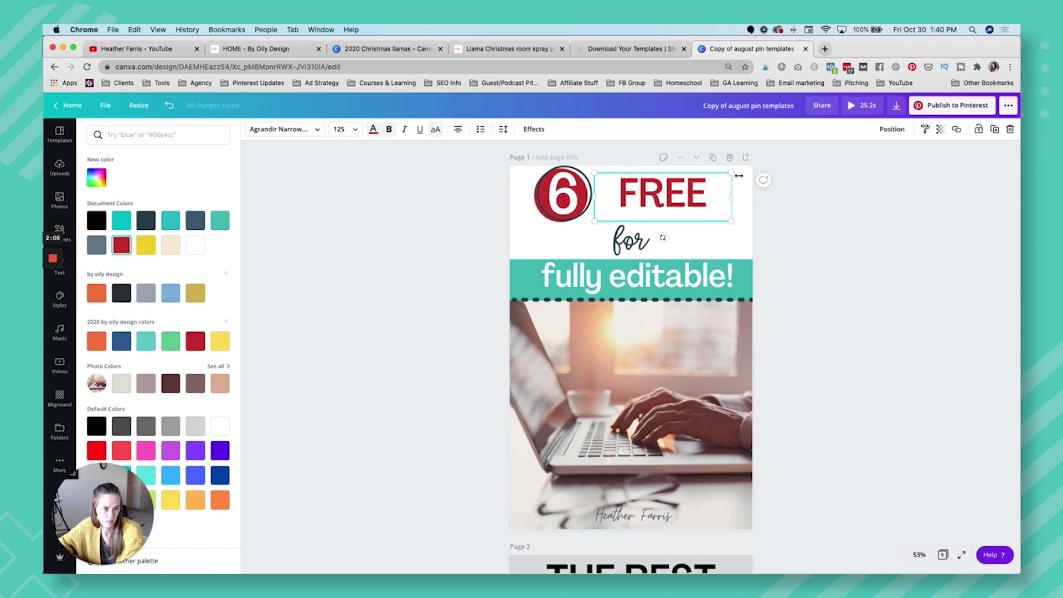
Step: Change the script line below the heading to "Christmas Labels"
{"action": "left_click", "coordinate": [625, 241]}
{"action": "double_click", "coordinate": [624, 244]}
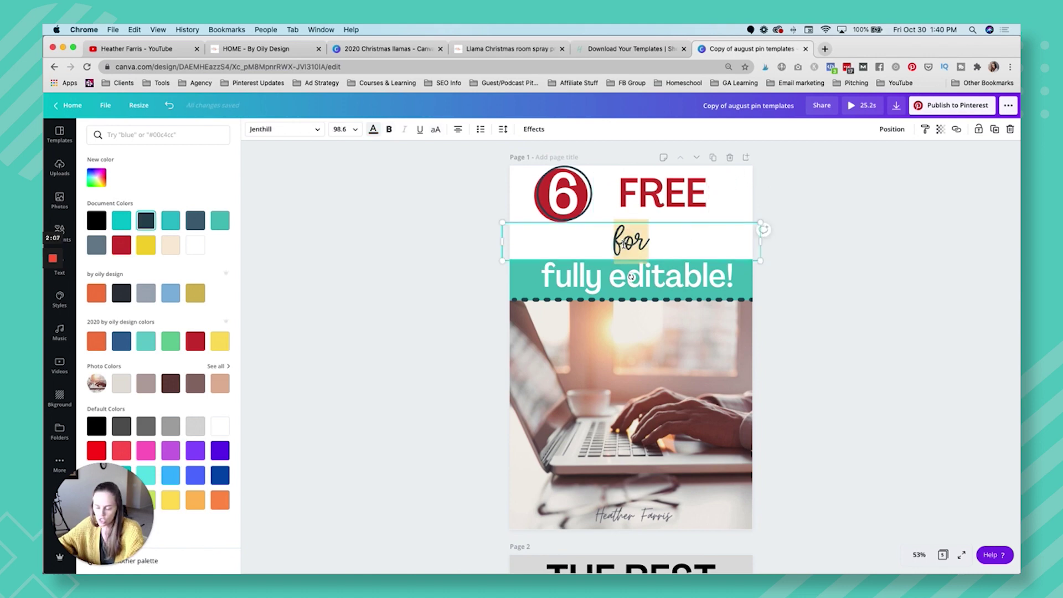
{"action": "type", "text": "Christmas La"}
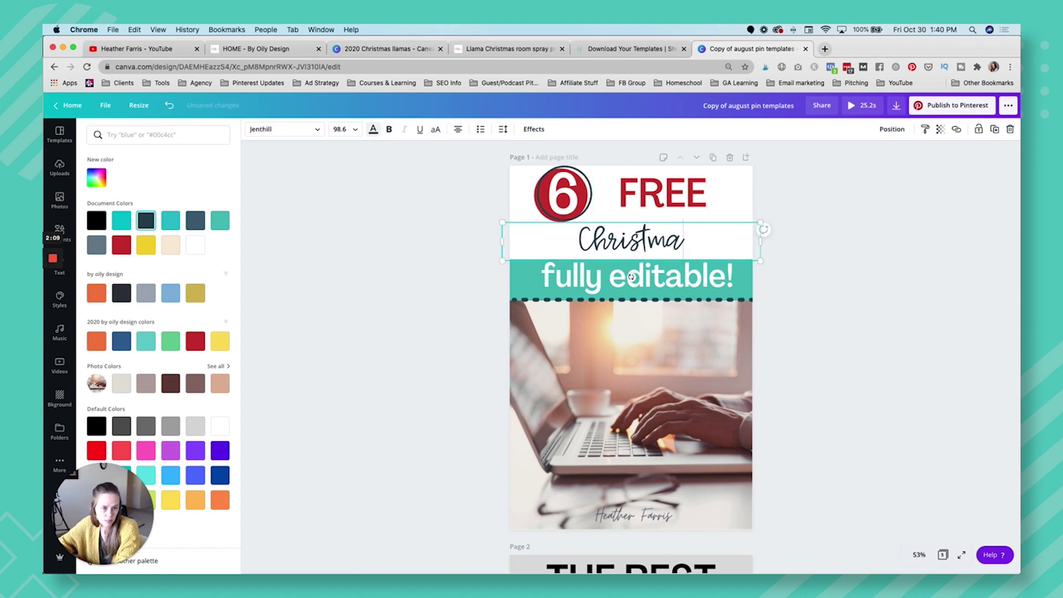
{"action": "type", "text": "bels"}
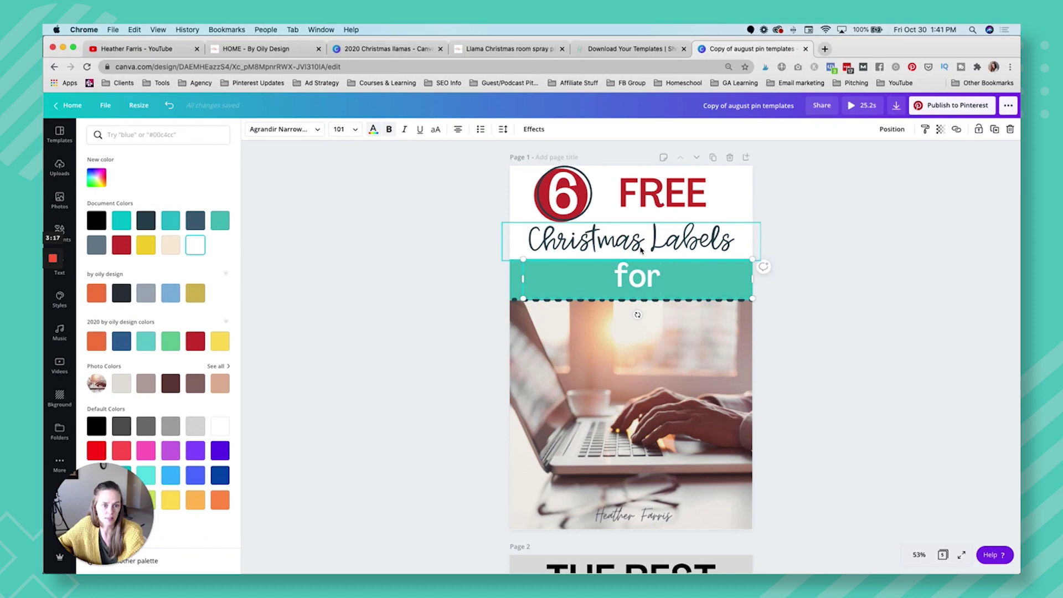
Step: Change the red heading to CHRISTMAS GIFTS FOR, with its text reduced to size 80.5 and its box widened
{"action": "double_click", "coordinate": [648, 195]}
{"action": "type", "text": "CHRISTMAS"}
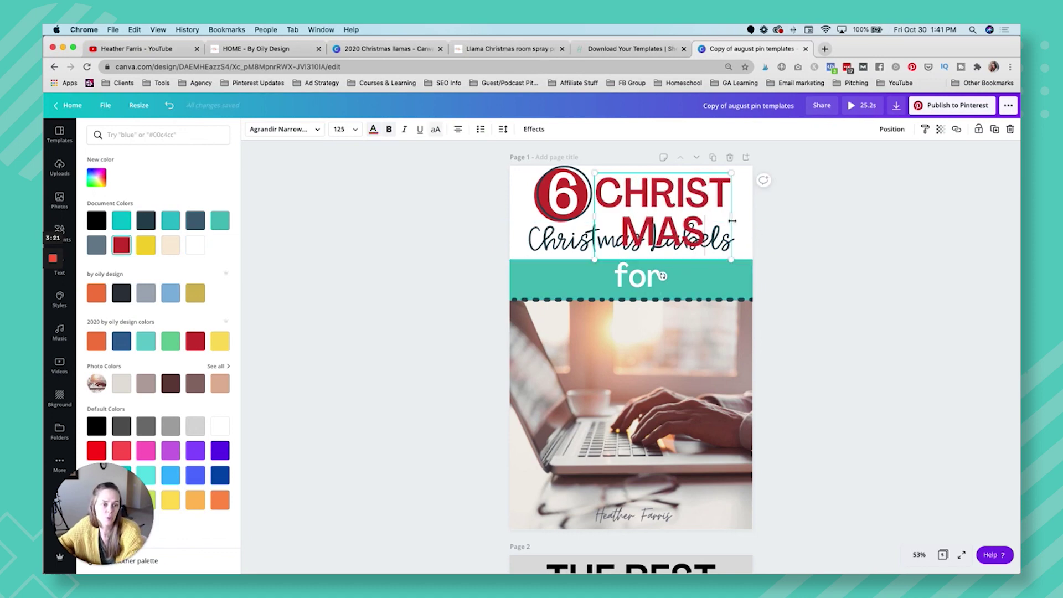
{"action": "mouse_move", "coordinate": [731, 217]}
{"action": "left_mouse_down"}
{"action": "mouse_move", "coordinate": [830, 213]}
{"action": "mouse_move", "coordinate": [737, 217]}
{"action": "mouse_move", "coordinate": [743, 224]}
{"action": "left_mouse_up"}
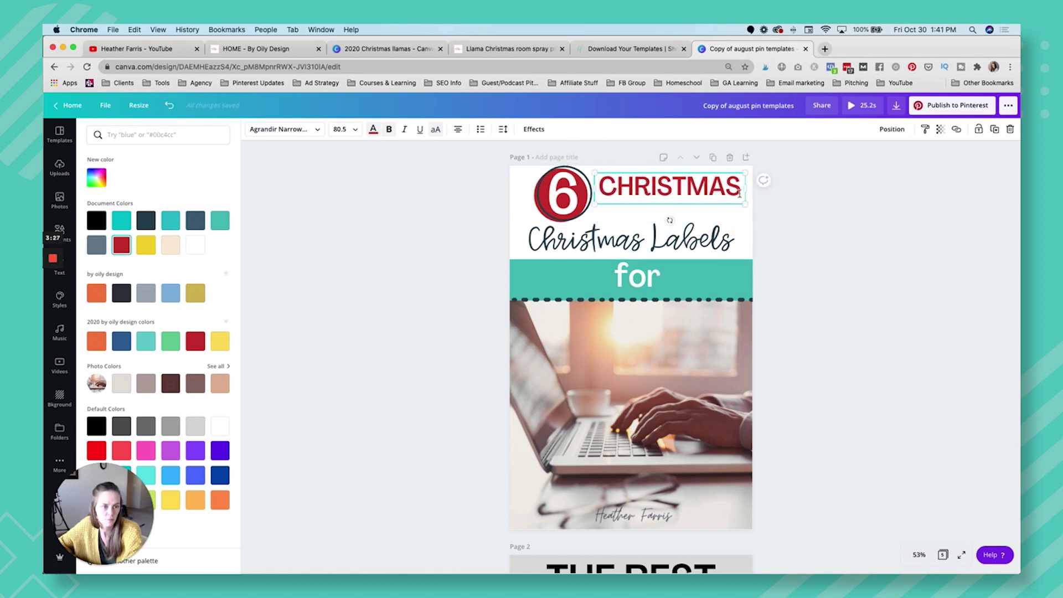
{"action": "left_click", "coordinate": [741, 191]}
{"action": "type", "text": "G"}
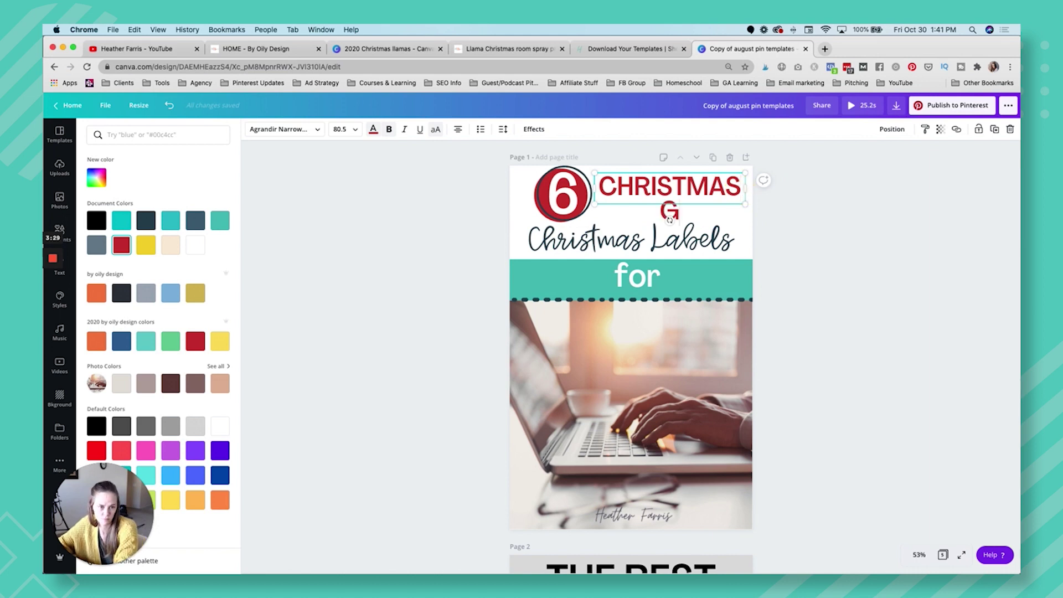
{"action": "type", "text": "IFTS FOR"}
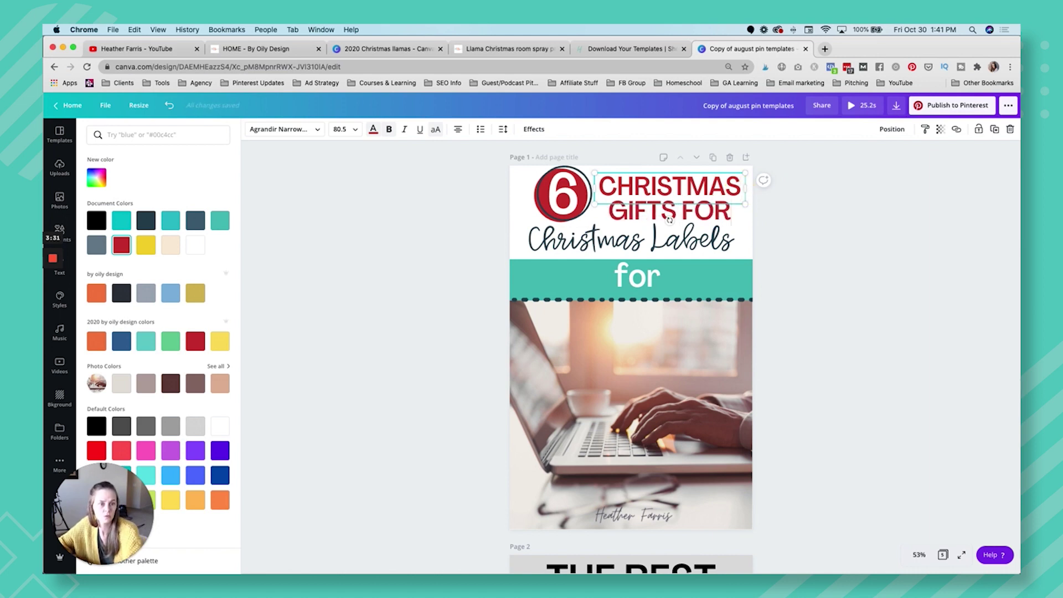
Step: Replace the script line "Christmas Labels" with "Your Best Friend"
{"action": "left_click", "coordinate": [657, 242]}
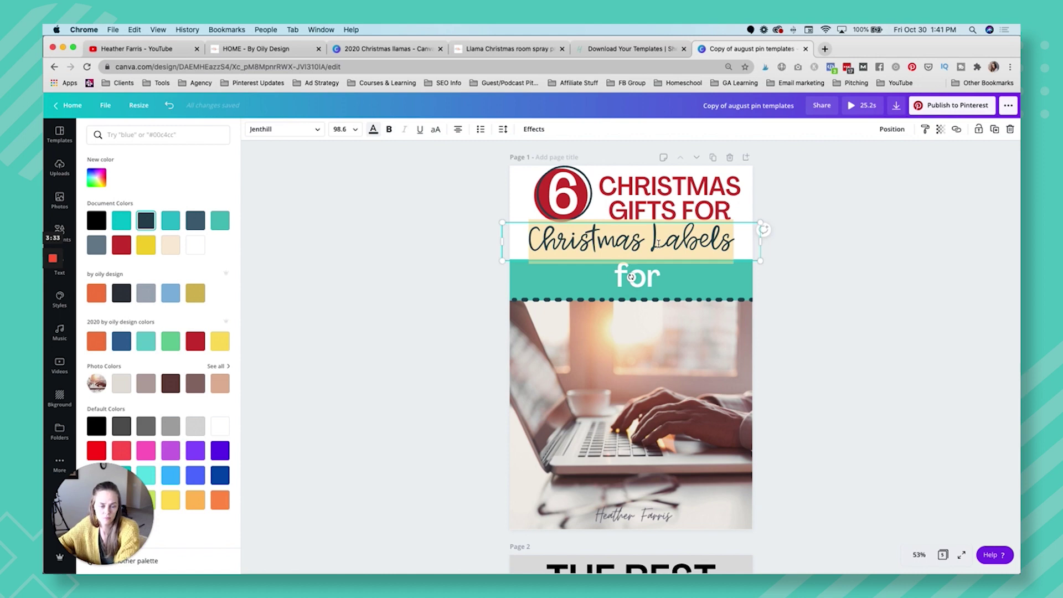
{"action": "type", "text": "your"}
{"action": "key", "text": "BackSpace"}
{"action": "key", "text": "BackSpace"}
{"action": "key", "text": "BackSpace"}
{"action": "key", "text": "BackSpace"}
{"action": "type", "text": "th"}
{"action": "key", "text": "BackSpace"}
{"action": "key", "text": "BackSpace"}
{"action": "type", "text": "your"}
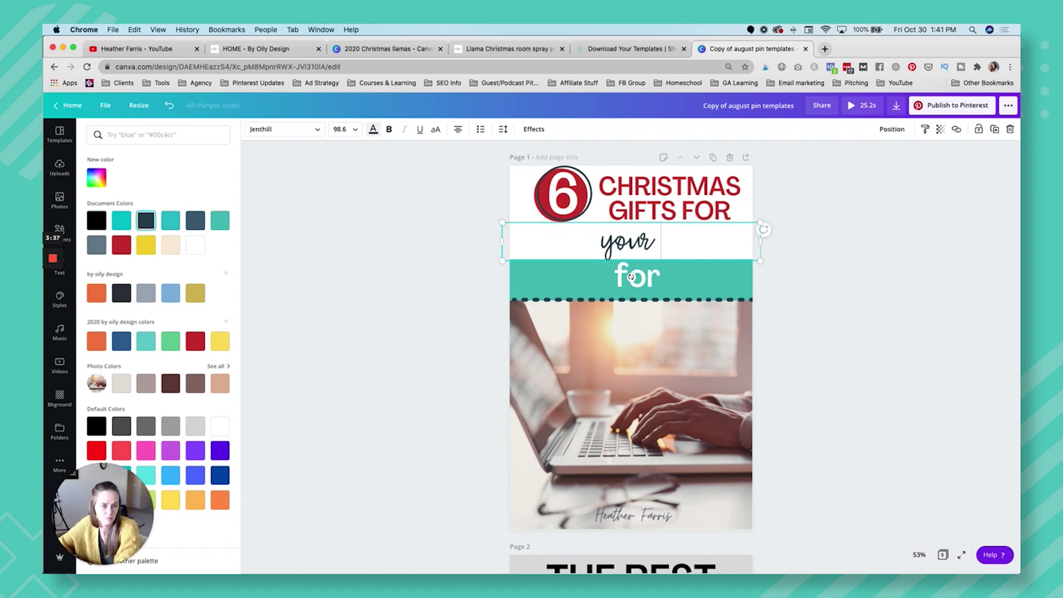
{"action": "type", "text": " Best Friend"}
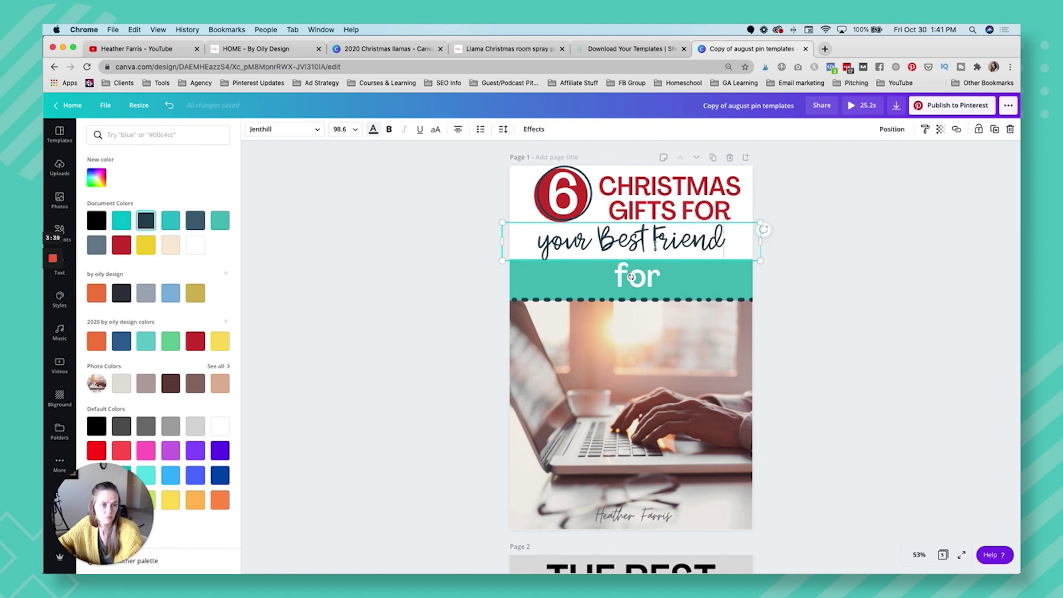
{"action": "key", "text": "super+Left"}
{"action": "key", "text": "Delete"}
{"action": "type", "text": "Y"}
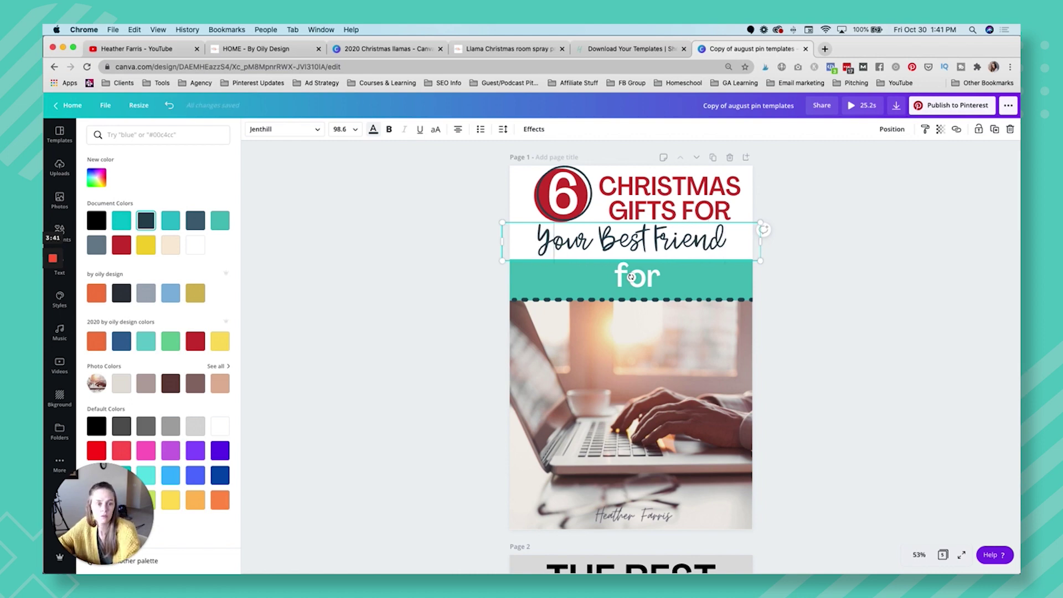
Step: Change the white text on the teal band to "this season!" and deselect it
{"action": "double_click", "coordinate": [660, 277]}
{"action": "type", "text": "this ho"}
{"action": "key", "text": "BackSpace"}
{"action": "key", "text": "BackSpace"}
{"action": "type", "text": "season!"}
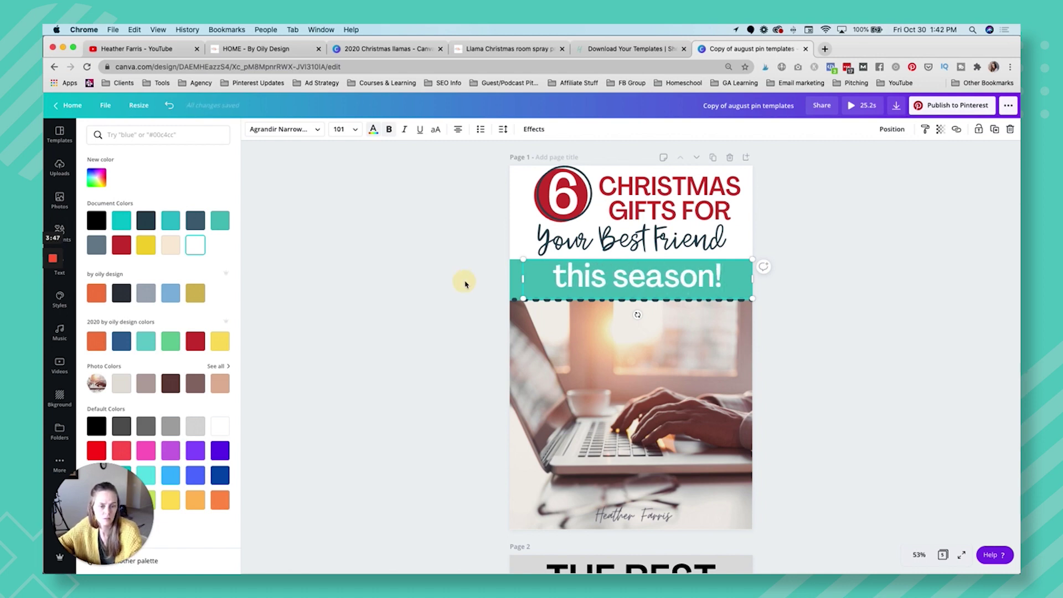
{"action": "key", "text": "Escape"}
{"action": "left_click", "coordinate": [430, 267]}
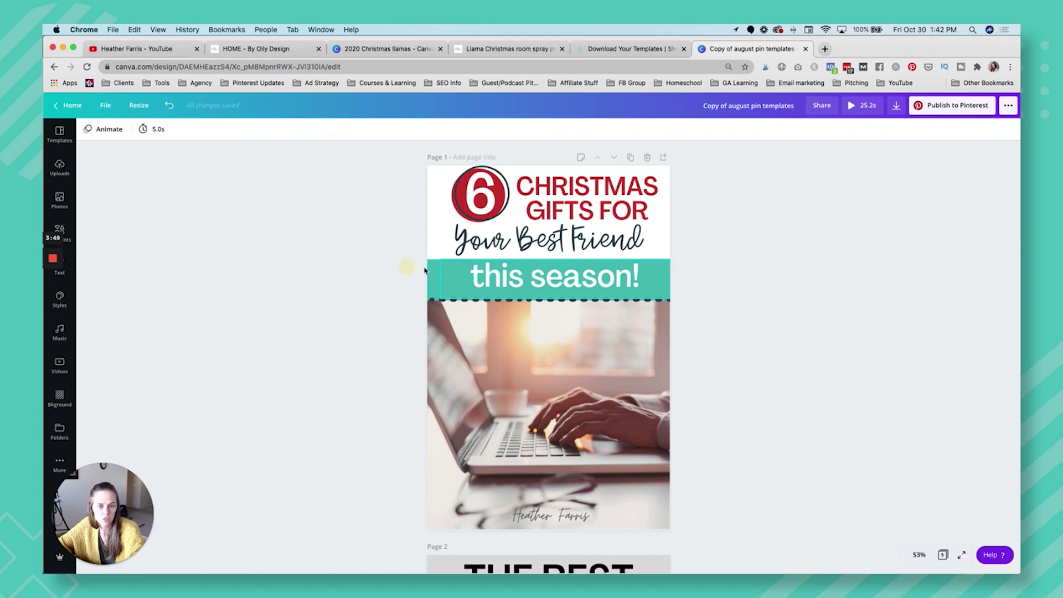
Step: Recolor the teal band behind "this season!" with the red from the 2020 by oily design colors palette
{"action": "left_click", "coordinate": [87, 129]}
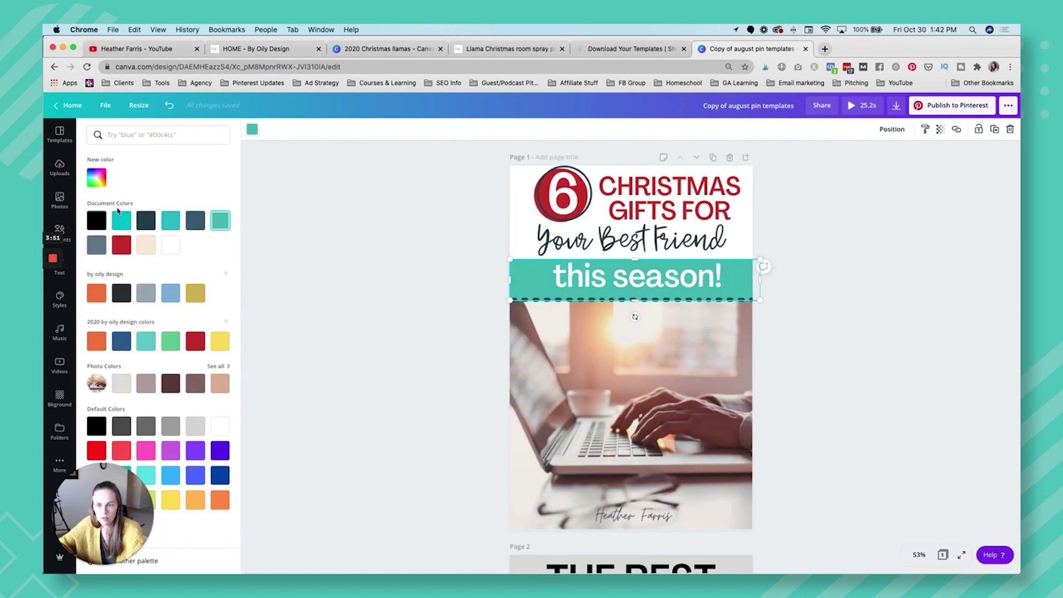
{"action": "left_click", "coordinate": [171, 341]}
{"action": "left_click", "coordinate": [146, 341]}
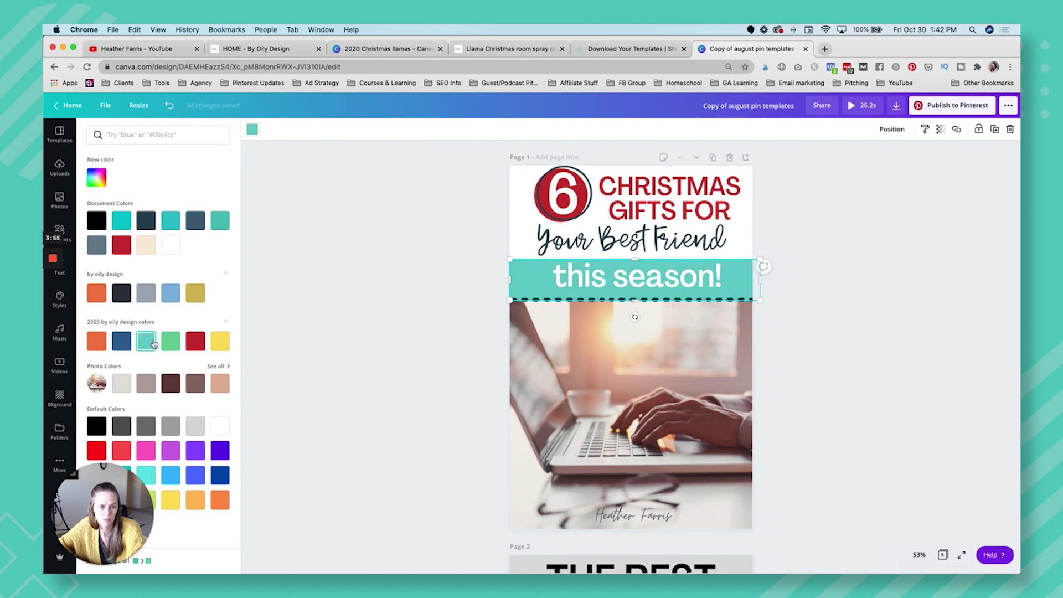
{"action": "left_click", "coordinate": [195, 342]}
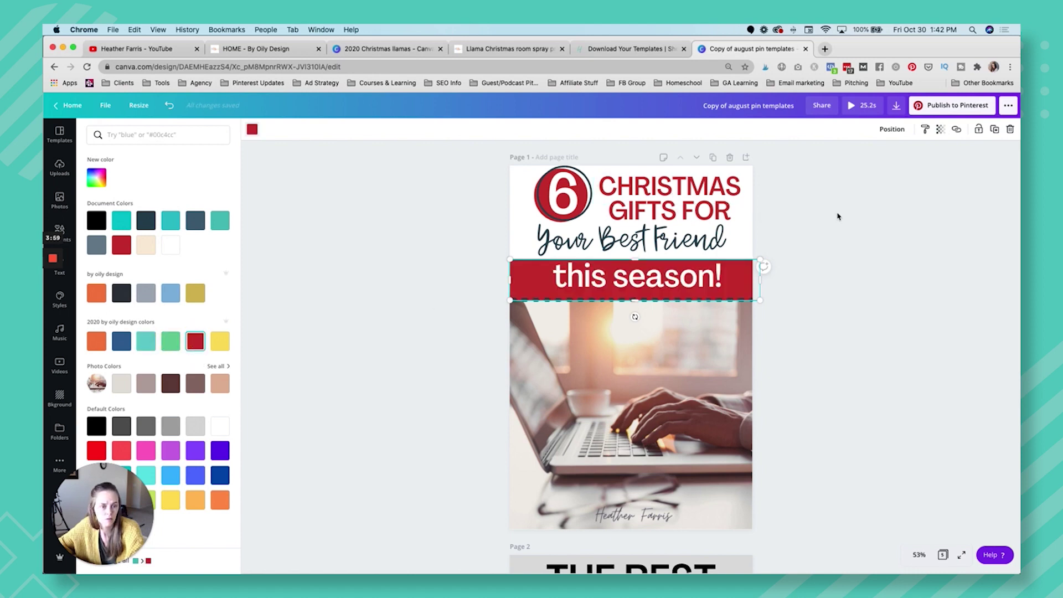
{"action": "key", "text": "Escape"}
Step: Set the "Your Best Friend" line in the uploaded Hello Beautiful Marker font and enlarge it to size 122
{"action": "left_click", "coordinate": [564, 243]}
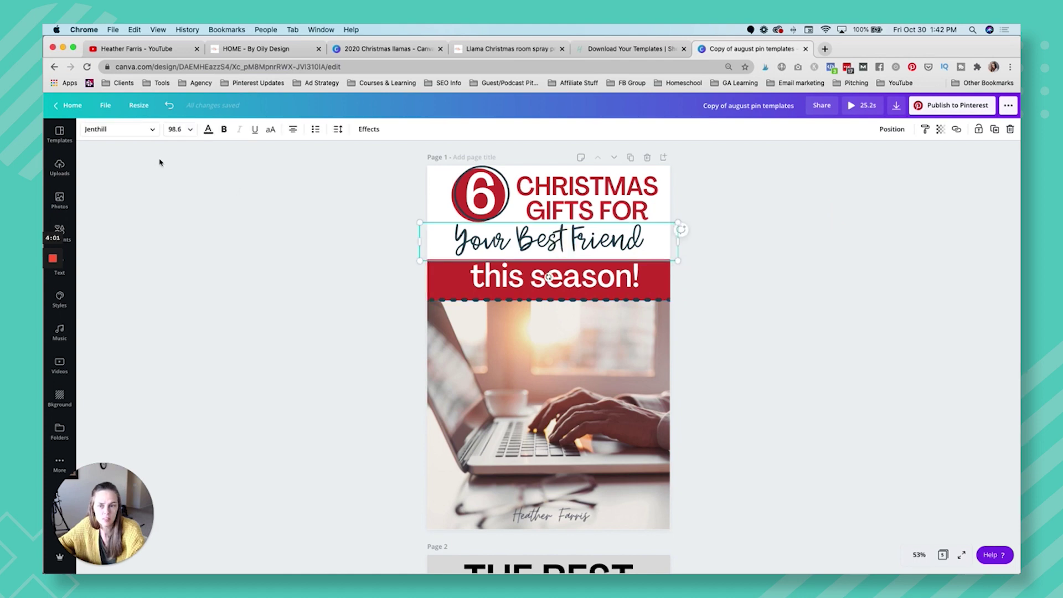
{"action": "left_click", "coordinate": [144, 129]}
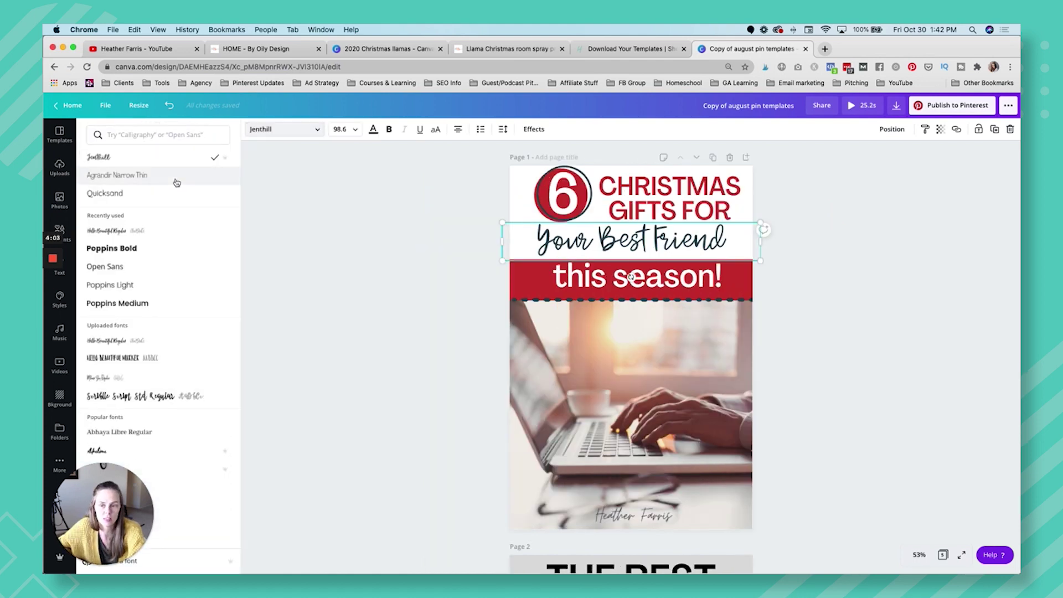
{"action": "scroll", "coordinate": [162, 294], "scroll_direction": "down", "scroll_amount": 3}
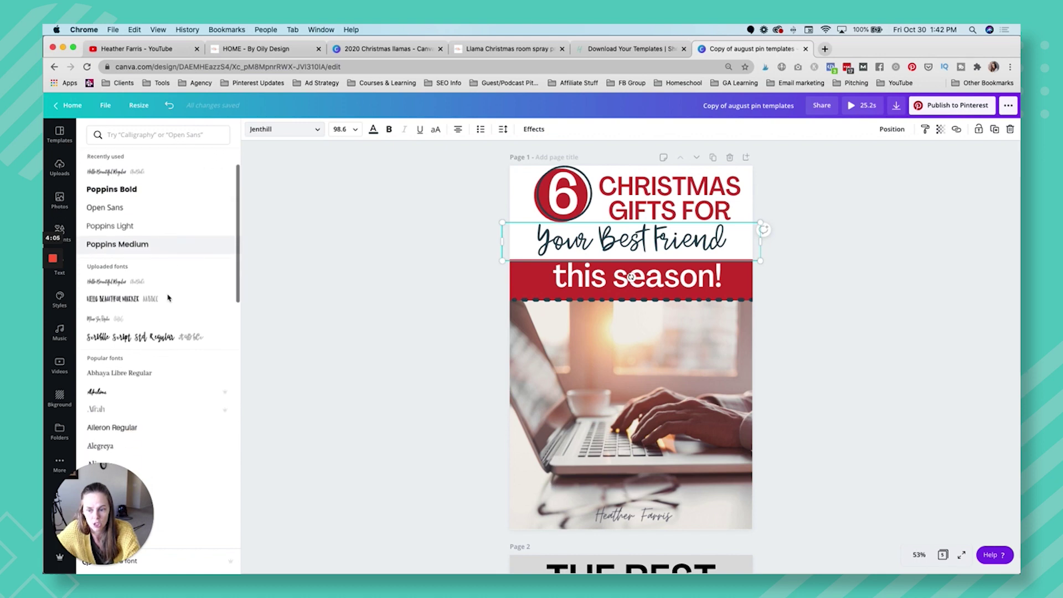
{"action": "left_click", "coordinate": [160, 290]}
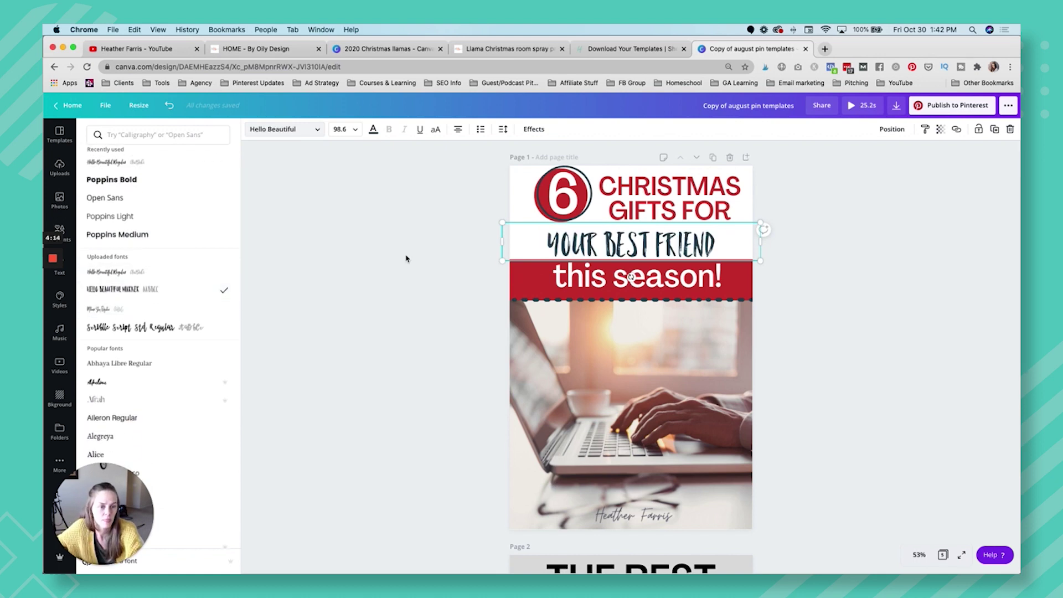
{"action": "mouse_move", "coordinate": [763, 223]}
{"action": "left_mouse_down"}
{"action": "mouse_move", "coordinate": [766, 208]}
{"action": "mouse_move", "coordinate": [800, 204]}
{"action": "mouse_move", "coordinate": [801, 215]}
{"action": "mouse_move", "coordinate": [745, 238]}
{"action": "mouse_move", "coordinate": [764, 206]}
{"action": "left_mouse_up"}
{"action": "left_click", "coordinate": [821, 244]}
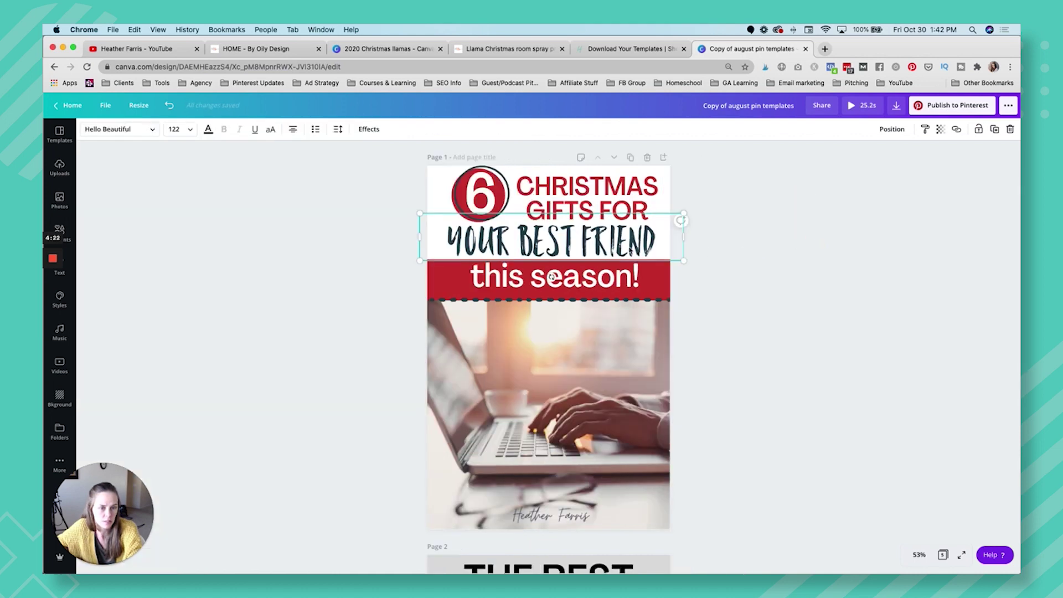
{"action": "left_click", "coordinate": [724, 284]}
Step: Replace the laptop photo on page 1 with a Merry Christmas spray bottle photo from the 2020 Christmas llamas folder
{"action": "left_click", "coordinate": [555, 415]}
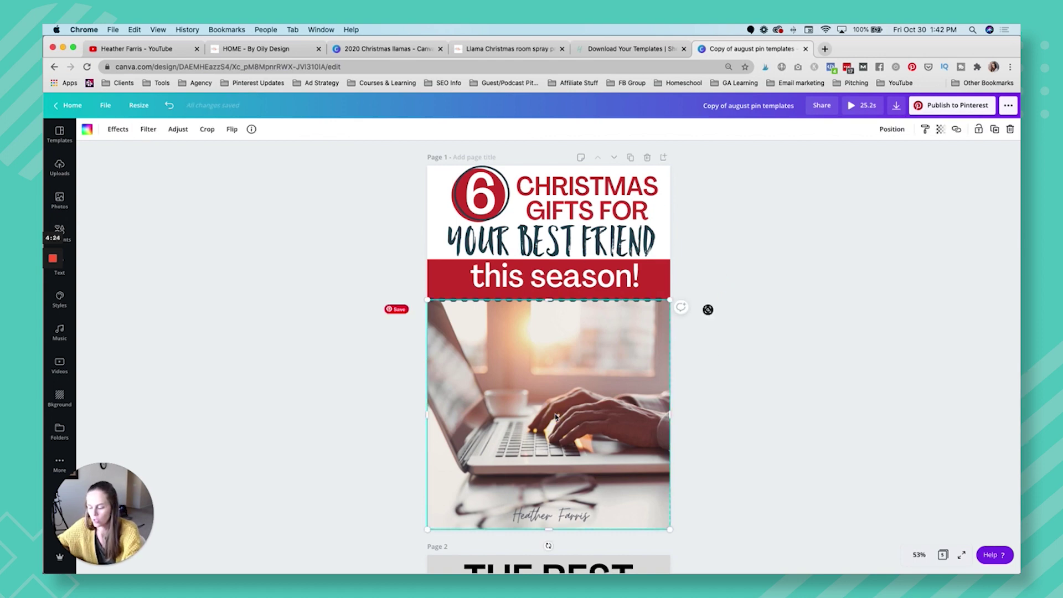
{"action": "key", "text": "Delete"}
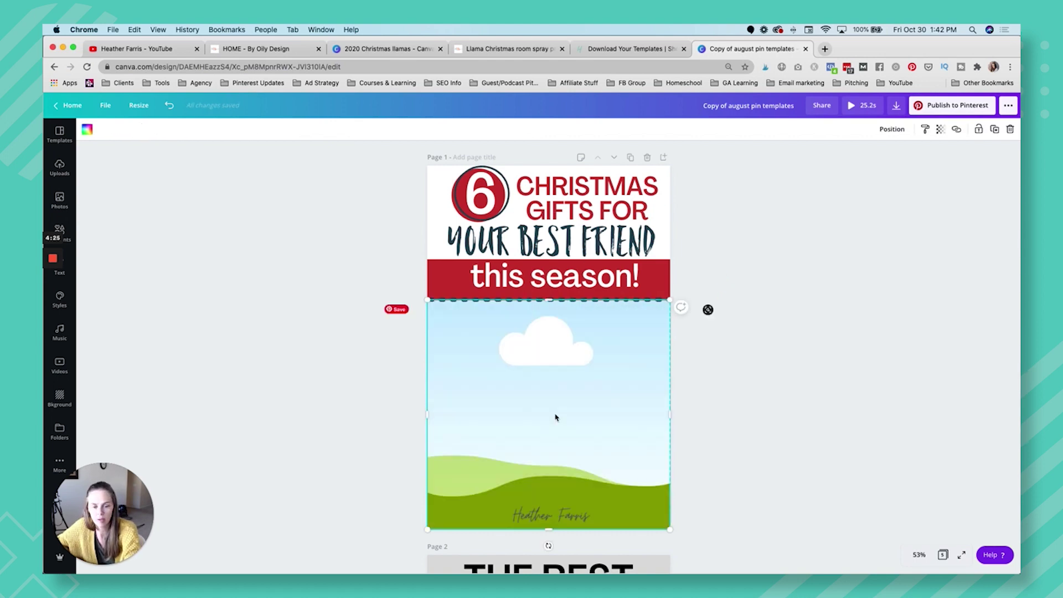
{"action": "left_click", "coordinate": [59, 427]}
{"action": "scroll", "coordinate": [156, 355], "scroll_direction": "down", "scroll_amount": 3}
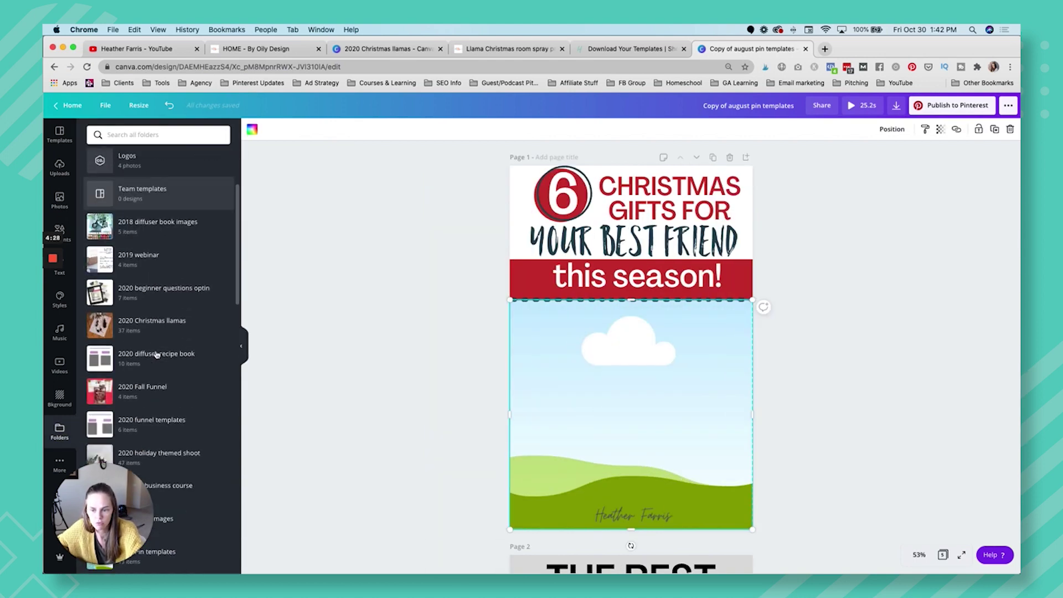
{"action": "left_click", "coordinate": [156, 324]}
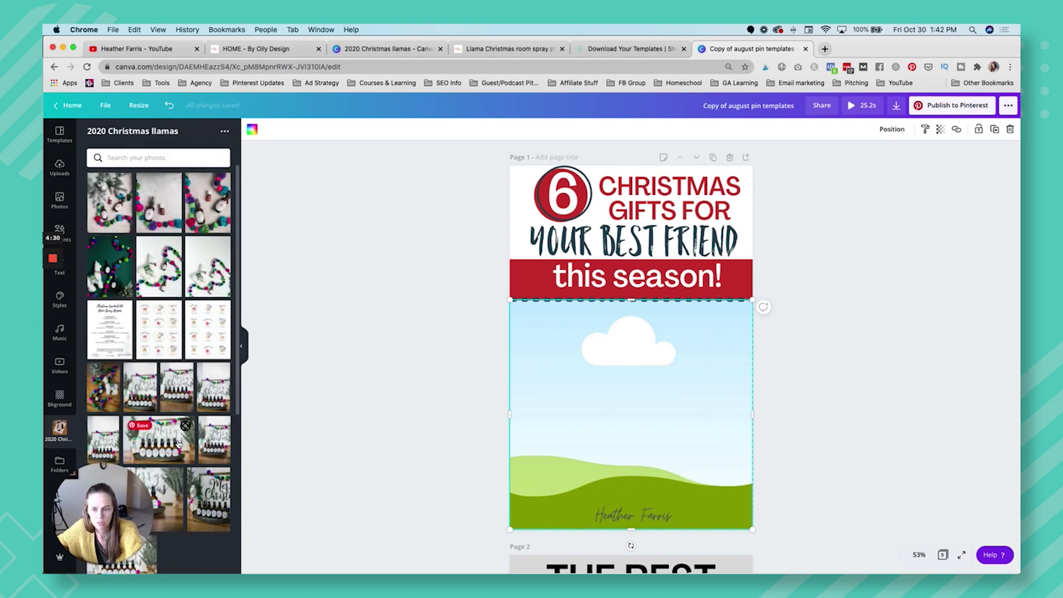
{"action": "scroll", "coordinate": [210, 450], "scroll_direction": "down", "scroll_amount": 3}
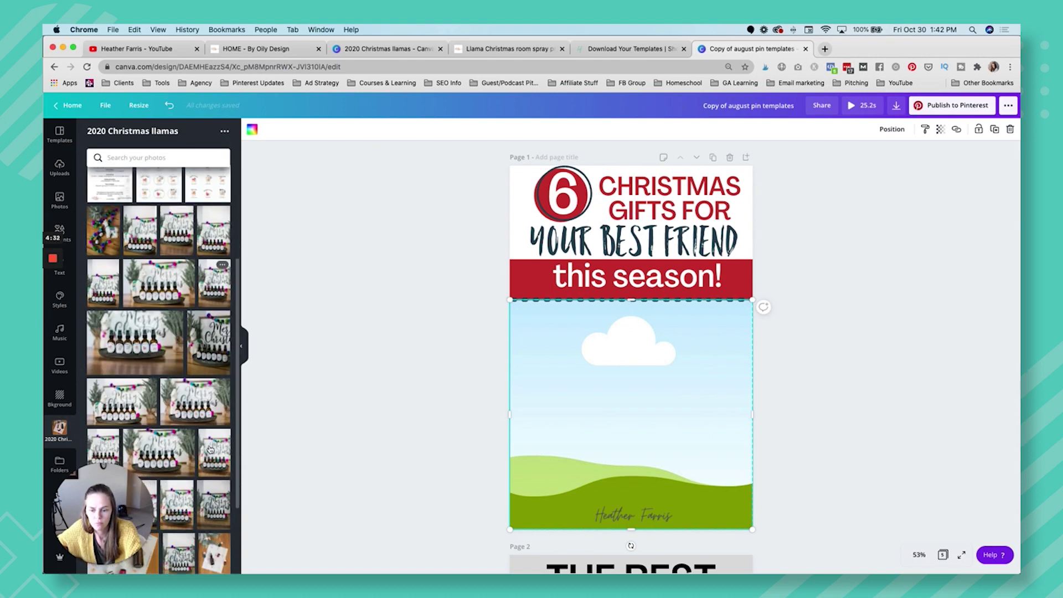
{"action": "left_click_drag", "start_coordinate": [195, 408], "coordinate": [626, 410]}
Step: Delete the signature graphic near the lower edge of the page 1 photo
{"action": "left_click", "coordinate": [639, 508]}
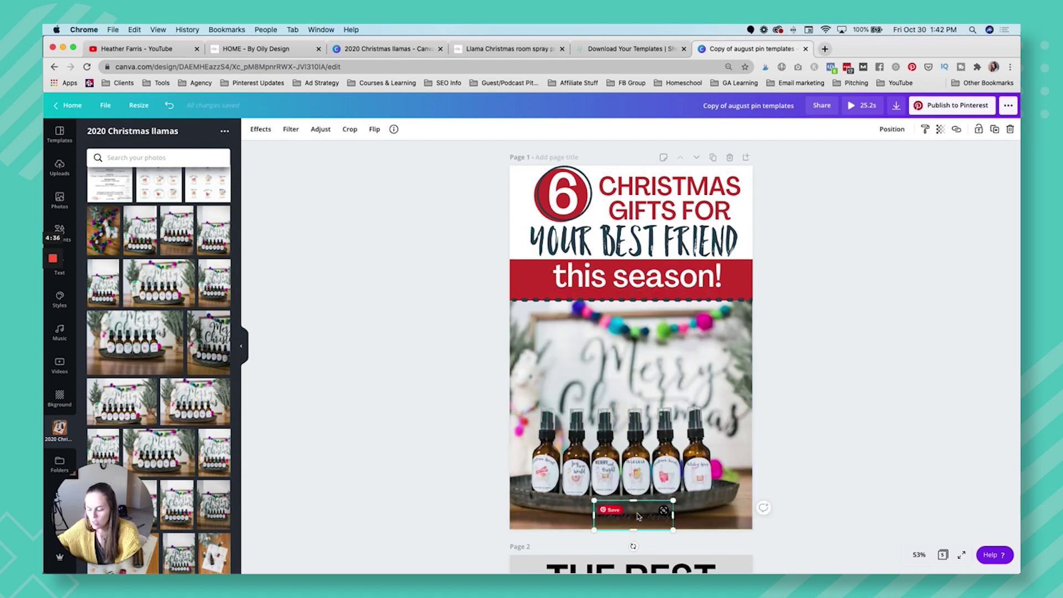
{"action": "left_click", "coordinate": [762, 508]}
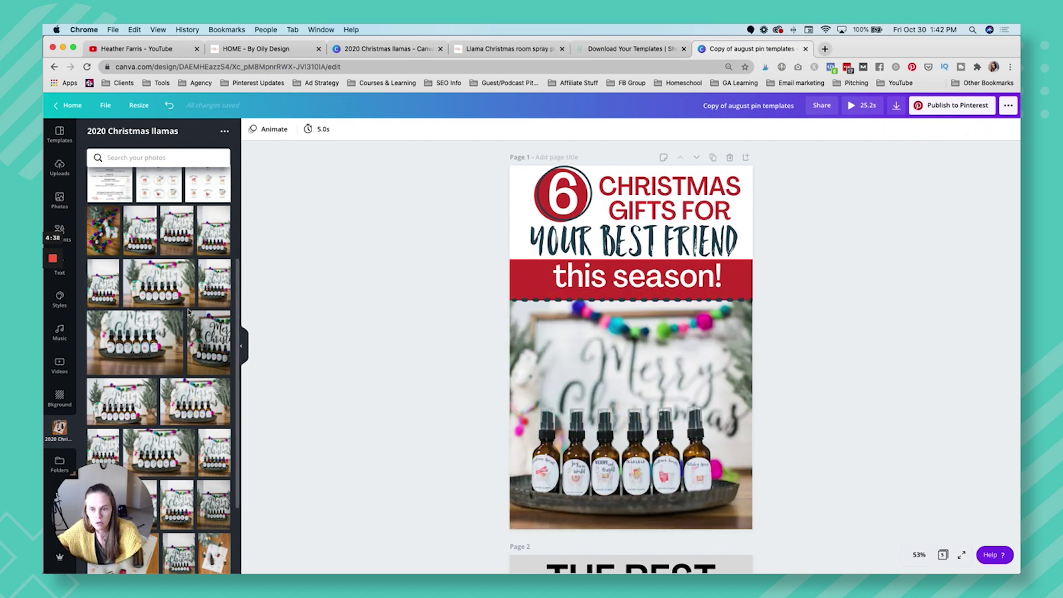
{"action": "scroll", "coordinate": [188, 314], "scroll_direction": "down", "scroll_amount": 2}
{"action": "scroll", "coordinate": [188, 313], "scroll_direction": "up", "scroll_amount": 2}
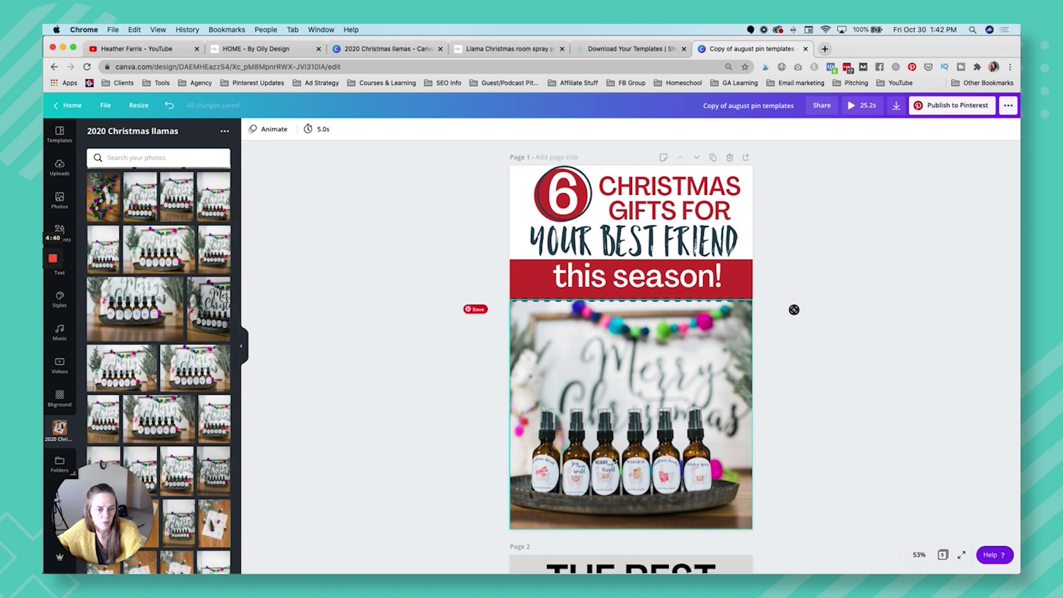
Step: Duplicate the "this season!" text onto the page 1 photo and change the copy to "byoilydesign.com"
{"action": "left_click", "coordinate": [681, 282]}
{"action": "left_click_drag", "start_coordinate": [681, 282], "coordinate": [640, 322]}
{"action": "double_click", "coordinate": [720, 369]}
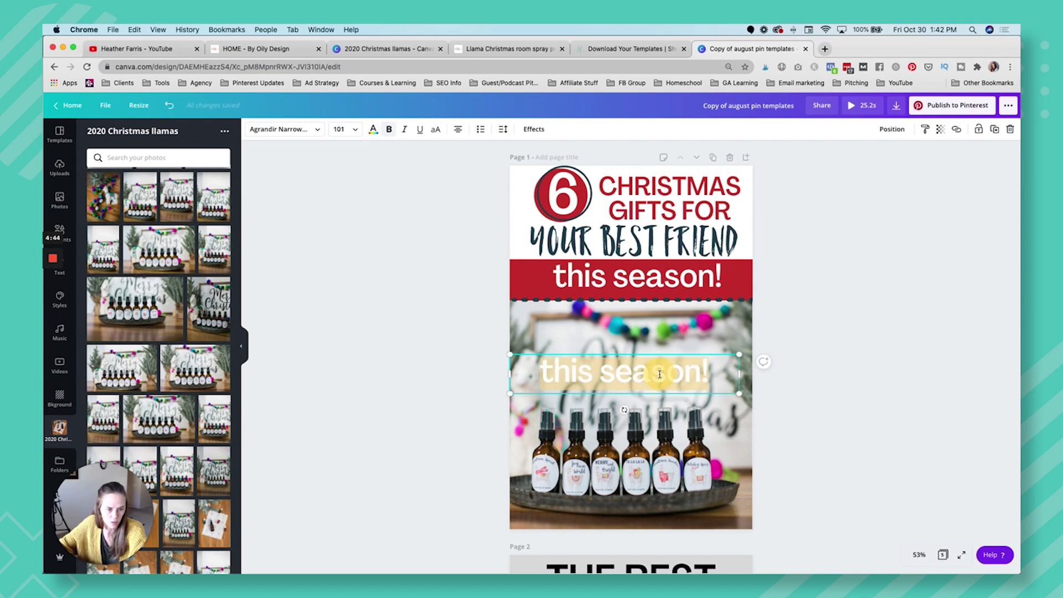
{"action": "type", "text": "byoil"}
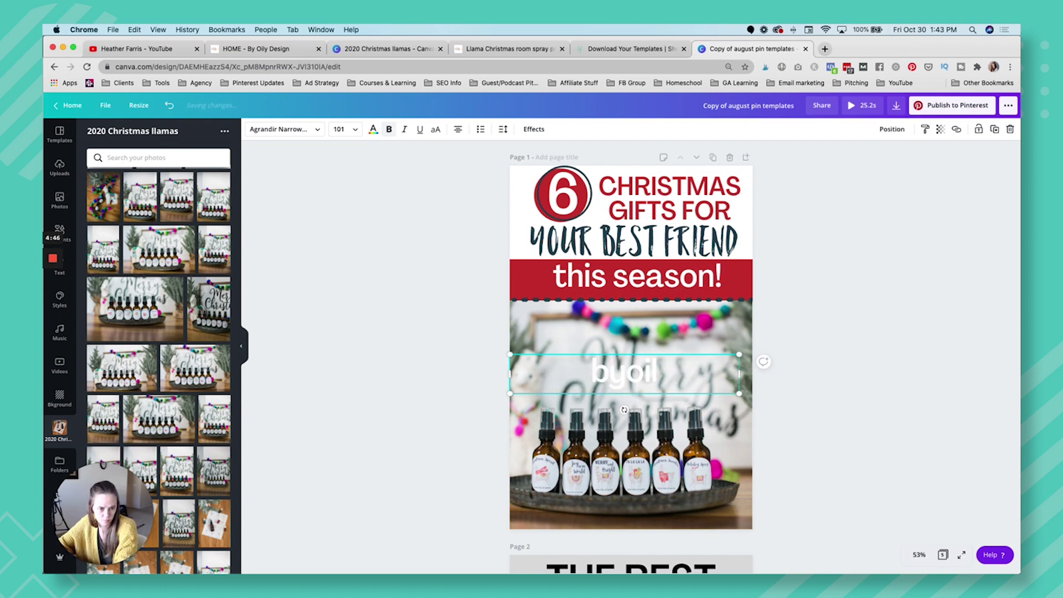
{"action": "type", "text": "ydesign.com"}
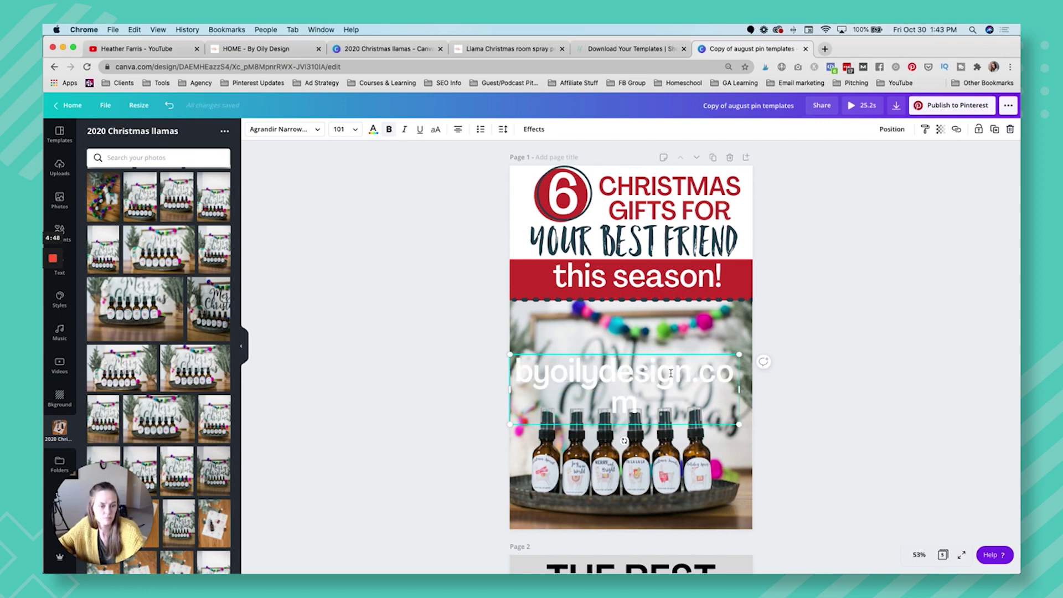
Step: Shrink the "byoilydesign.com" text to size 31.9 and place it at the bottom center of the page 1 photo
{"action": "left_click_drag", "start_coordinate": [737, 391], "coordinate": [596, 392]}
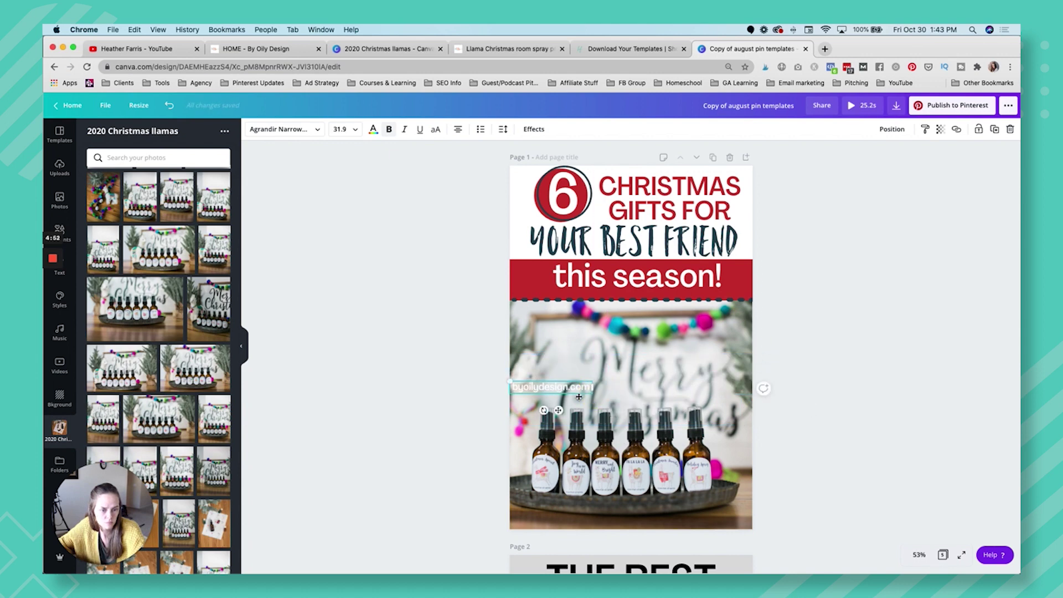
{"action": "left_click_drag", "start_coordinate": [579, 395], "coordinate": [662, 527]}
{"action": "left_click", "coordinate": [773, 470]}
Step: Replace the photo in page 2's black-bordered frame with the overhead spray bottle and label sheet photo from the 2020 Christmas llamas folder
{"action": "scroll", "coordinate": [779, 467], "scroll_direction": "down", "scroll_amount": 10}
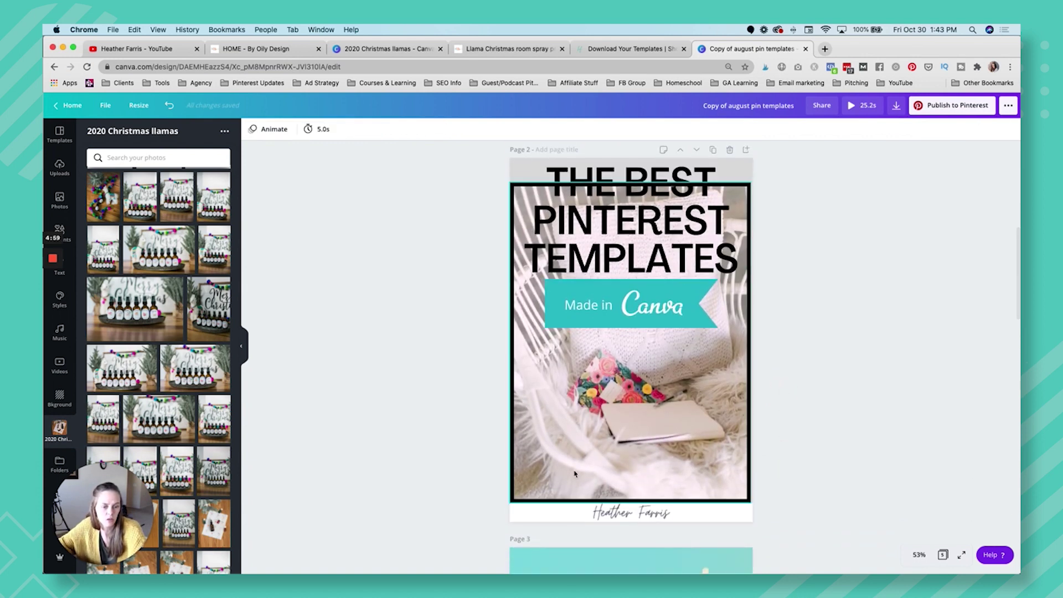
{"action": "left_click", "coordinate": [574, 474]}
{"action": "key", "text": "Delete"}
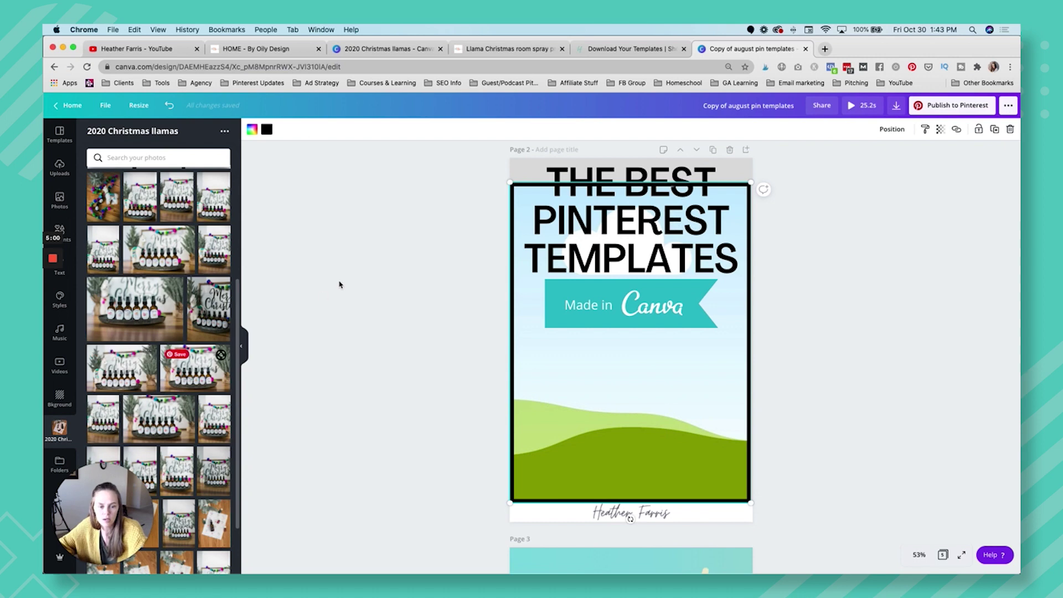
{"action": "scroll", "coordinate": [217, 312], "scroll_direction": "down", "scroll_amount": 1}
{"action": "scroll", "coordinate": [218, 312], "scroll_direction": "down", "scroll_amount": 2}
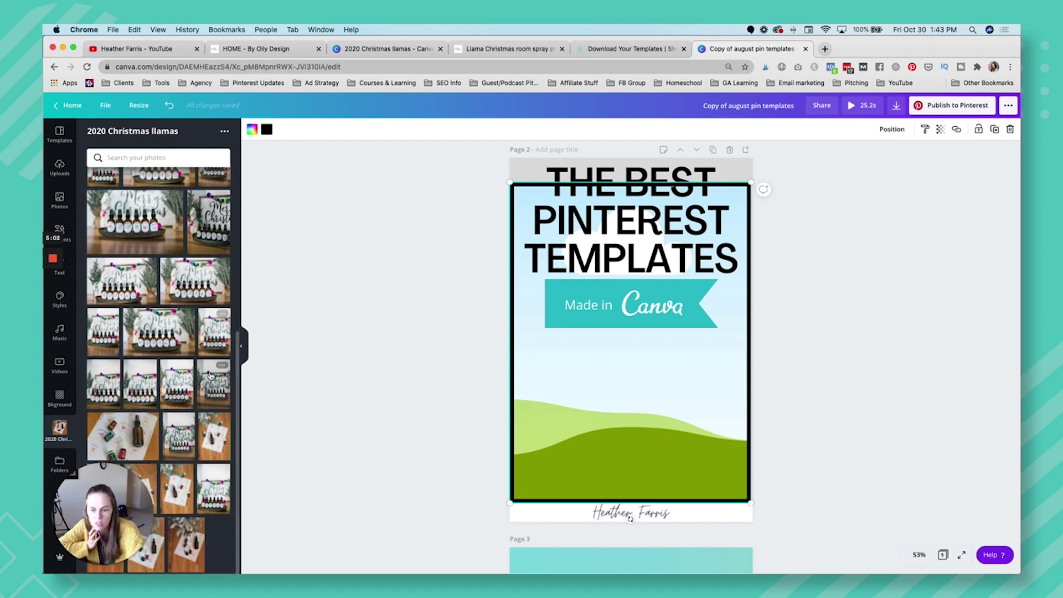
{"action": "left_click_drag", "start_coordinate": [185, 486], "coordinate": [636, 397]}
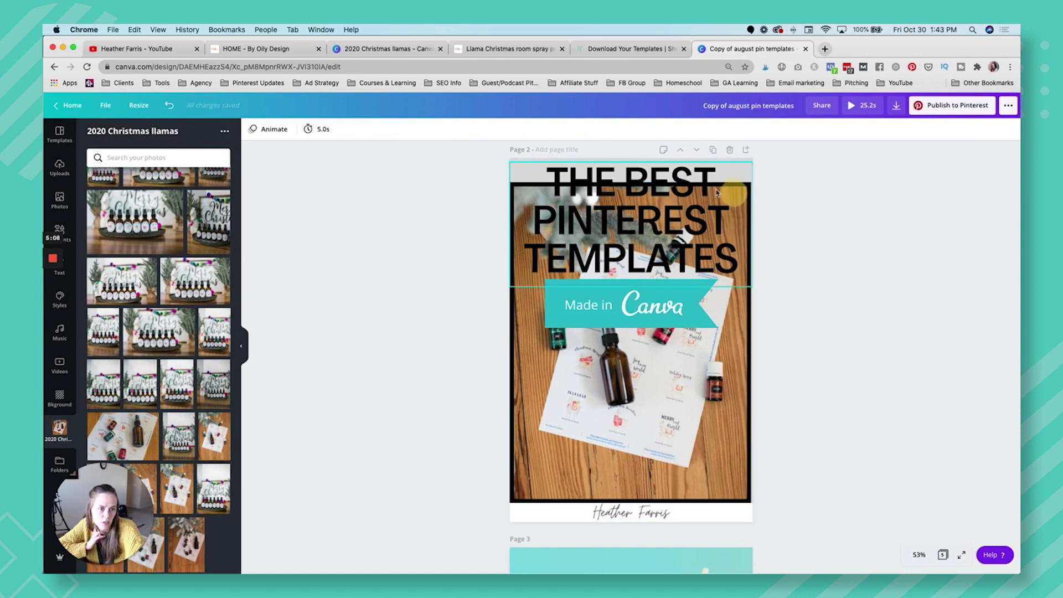
Step: Shrink the black-bordered photo frame on page 2 from its upper right corner to clear more of the heading
{"action": "left_click", "coordinate": [636, 191]}
{"action": "left_click", "coordinate": [419, 228]}
{"action": "left_click", "coordinate": [529, 349]}
{"action": "left_click_drag", "start_coordinate": [751, 184], "coordinate": [772, 299]}
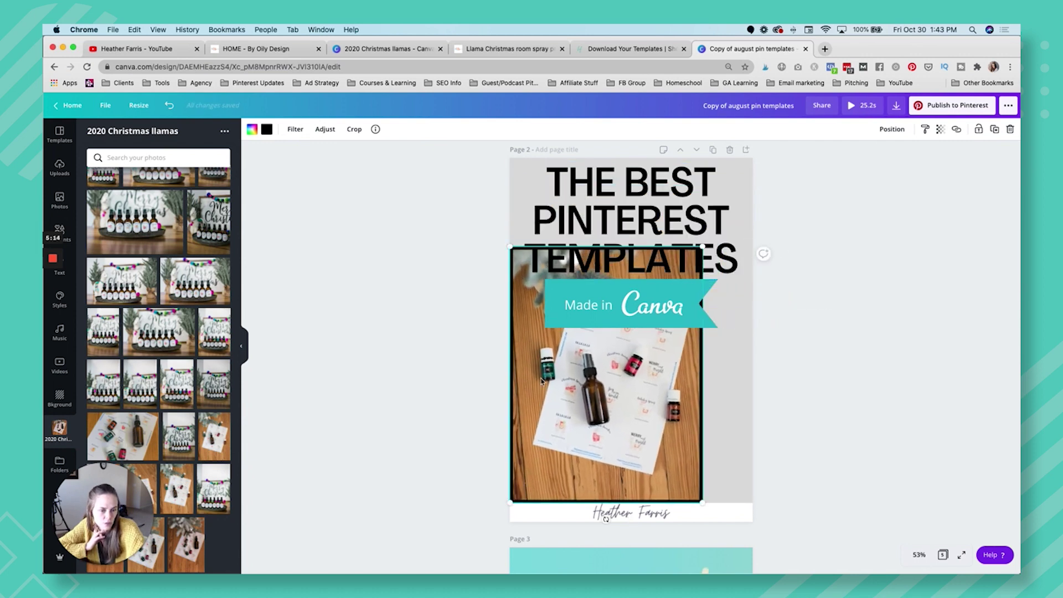
Step: Add a single-photo grid to page 2 and lower its top edge to just below the TEMPLATES heading line
{"action": "left_click", "coordinate": [59, 228]}
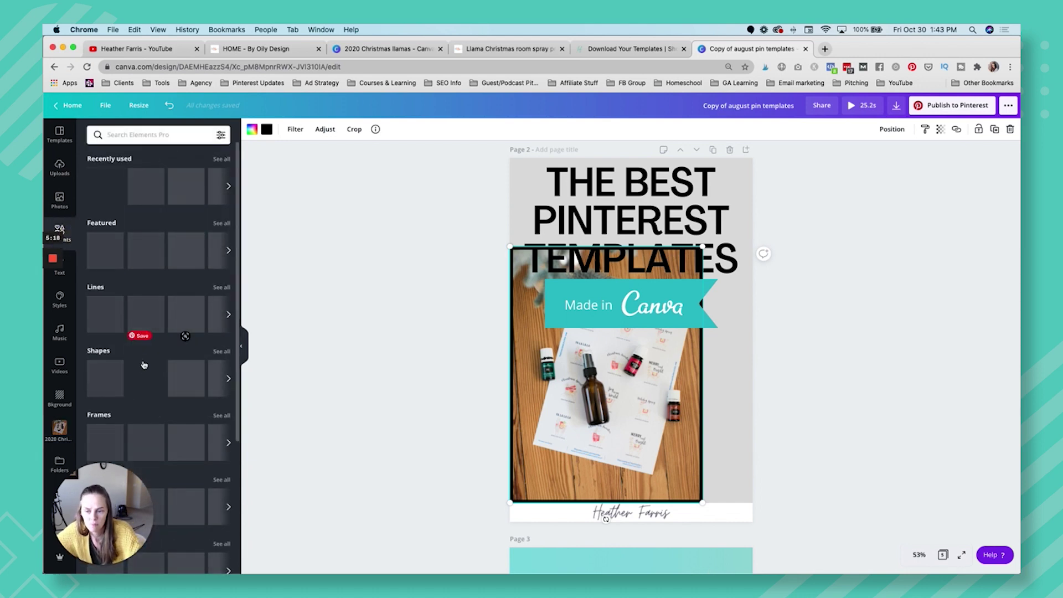
{"action": "scroll", "coordinate": [148, 355], "scroll_direction": "down", "scroll_amount": 4}
{"action": "left_click", "coordinate": [105, 427]}
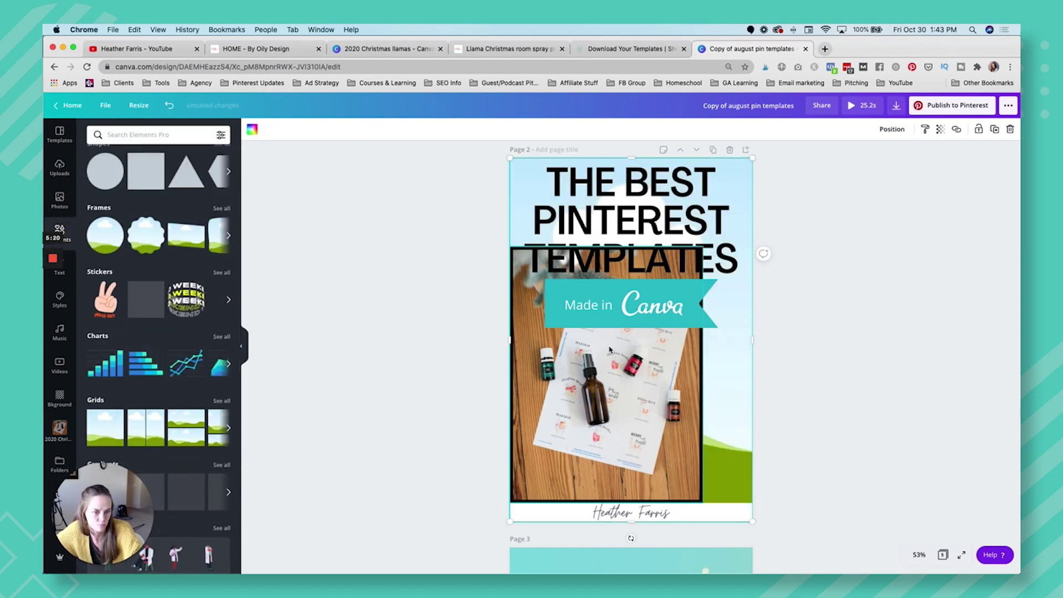
{"action": "left_click_drag", "start_coordinate": [643, 161], "coordinate": [650, 279]}
Step: Delete the black-bordered frame and its photo from page 2
{"action": "left_click", "coordinate": [608, 372]}
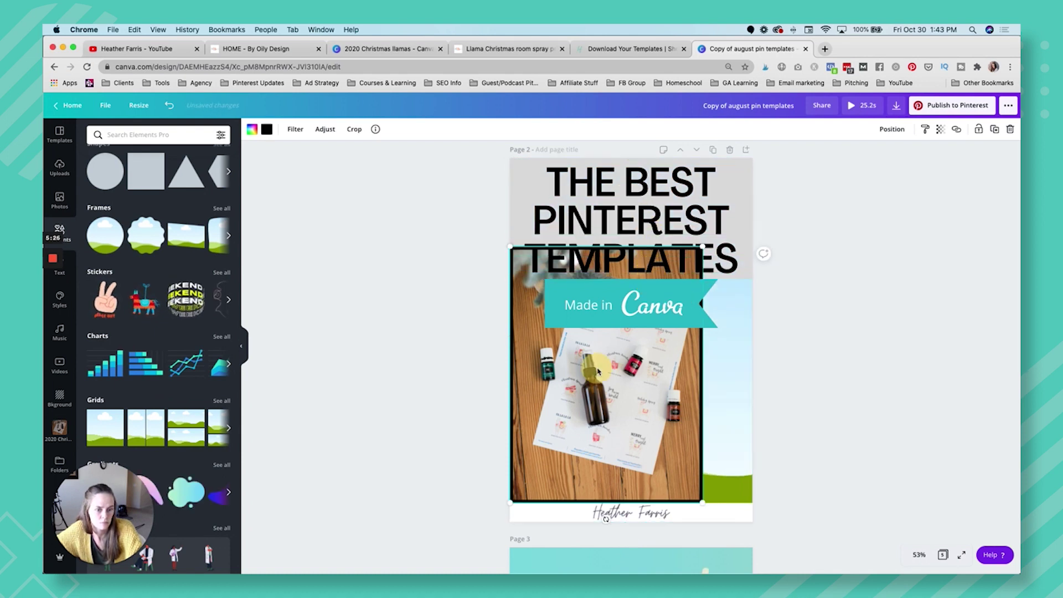
{"action": "left_click_drag", "start_coordinate": [649, 367], "coordinate": [689, 367]}
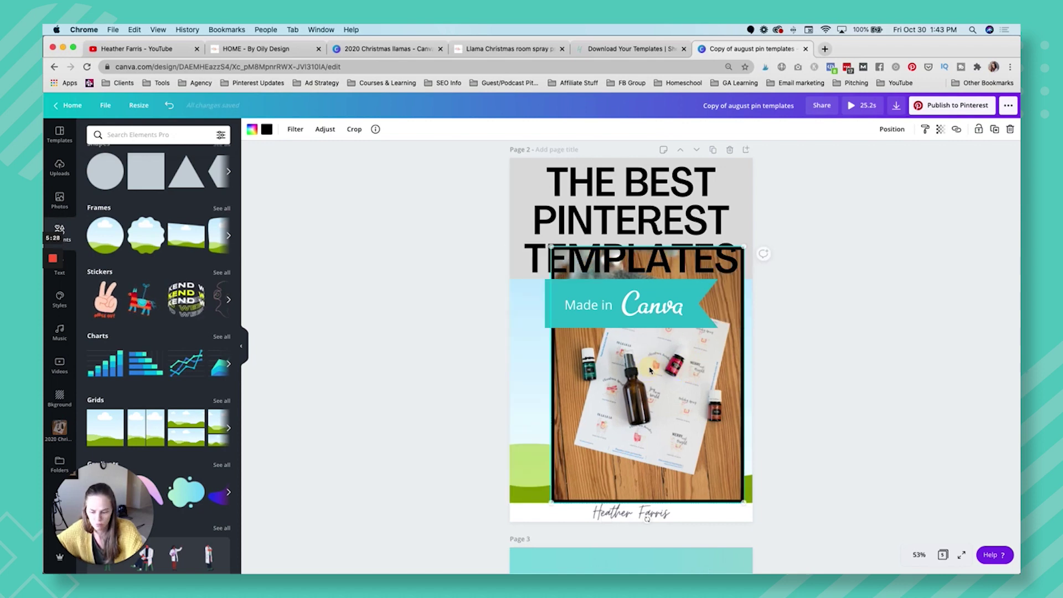
{"action": "key", "text": "Delete"}
{"action": "key", "text": "Delete"}
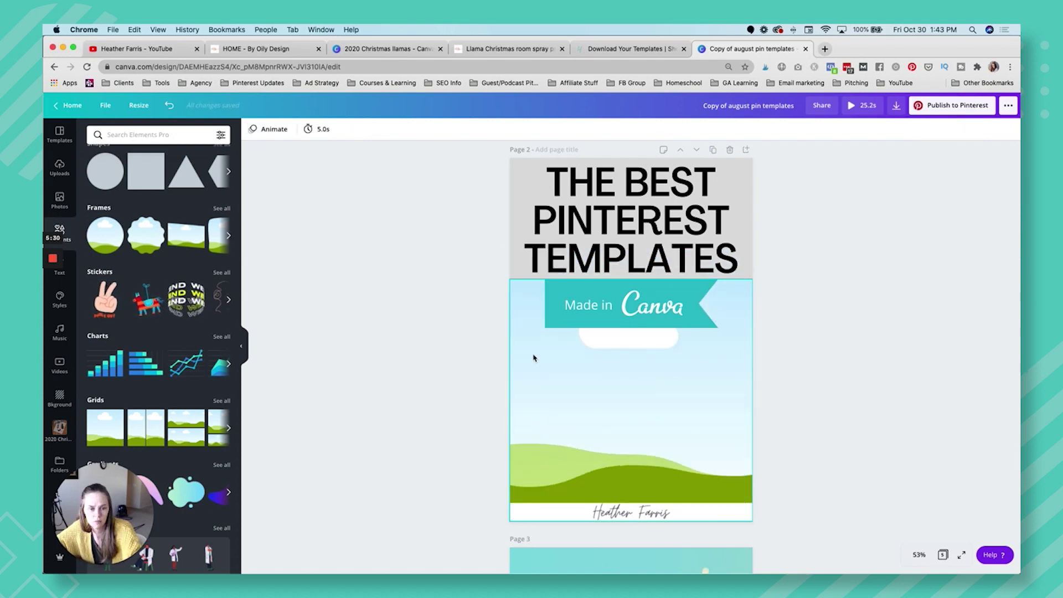
Step: Fill the page 2 grid with the overhead spray bottle and label sheet photo from the 2020 Christmas llamas folder
{"action": "scroll", "coordinate": [185, 424], "scroll_direction": "up", "scroll_amount": 1}
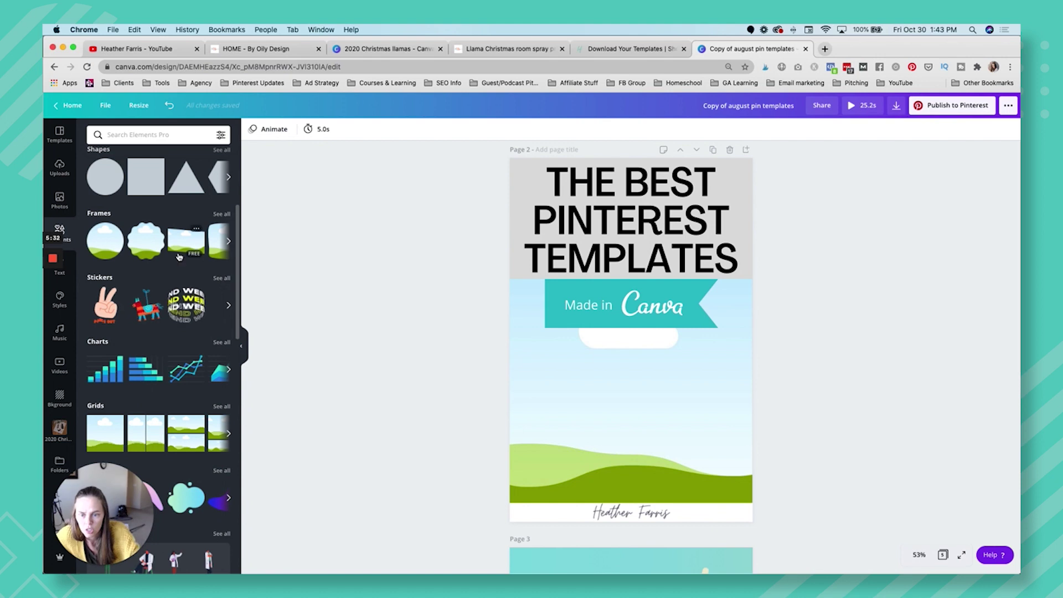
{"action": "left_click", "coordinate": [61, 430]}
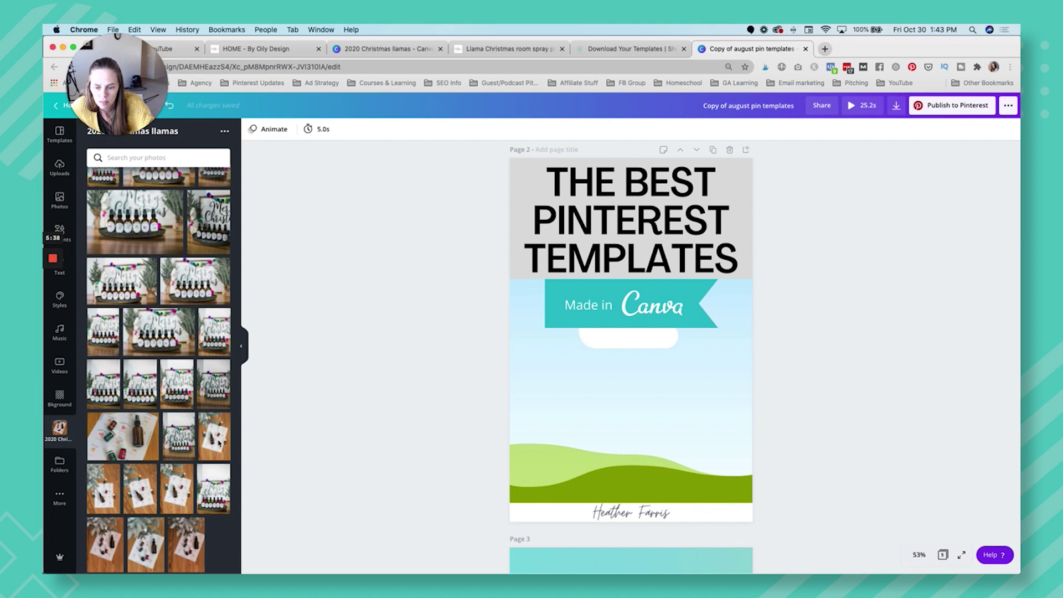
{"action": "left_click_drag", "start_coordinate": [220, 443], "coordinate": [682, 431]}
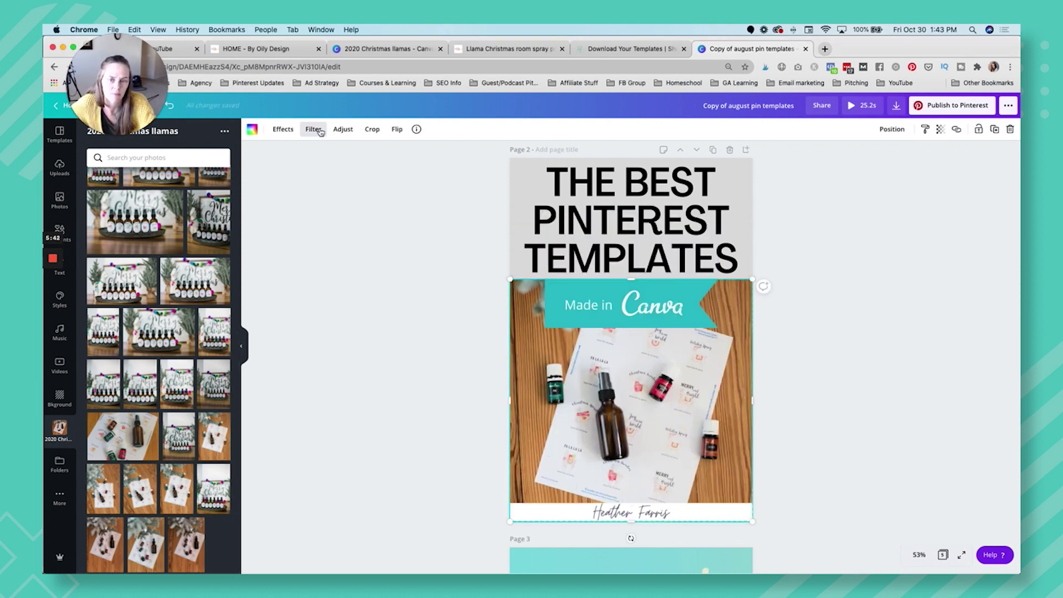
Step: Try the Solar filter on the page 2 photo and apply the Dare filter instead
{"action": "left_click", "coordinate": [314, 129]}
{"action": "left_click", "coordinate": [139, 207]}
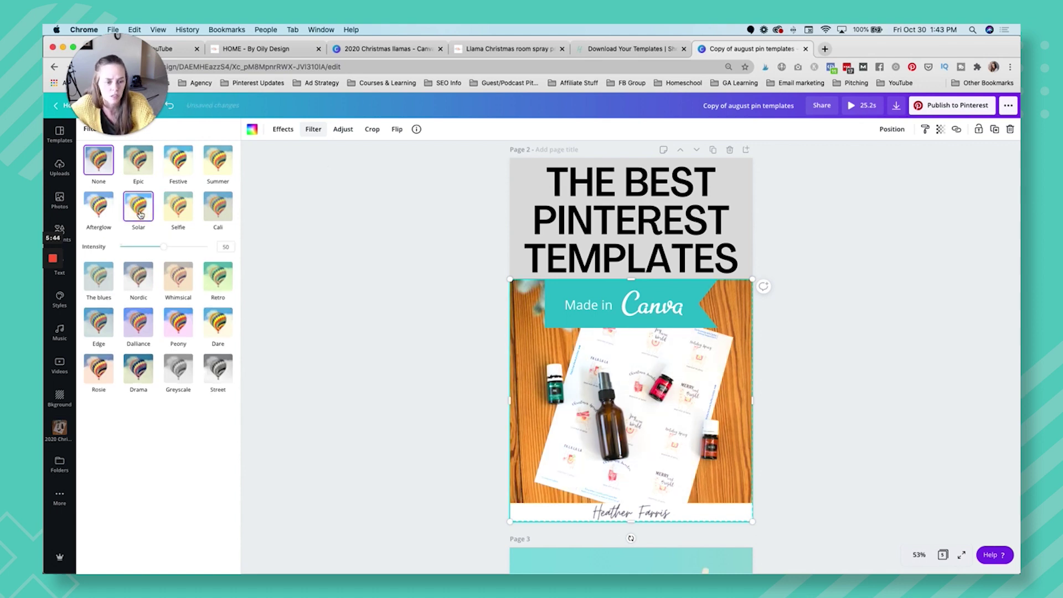
{"action": "left_click", "coordinate": [224, 331]}
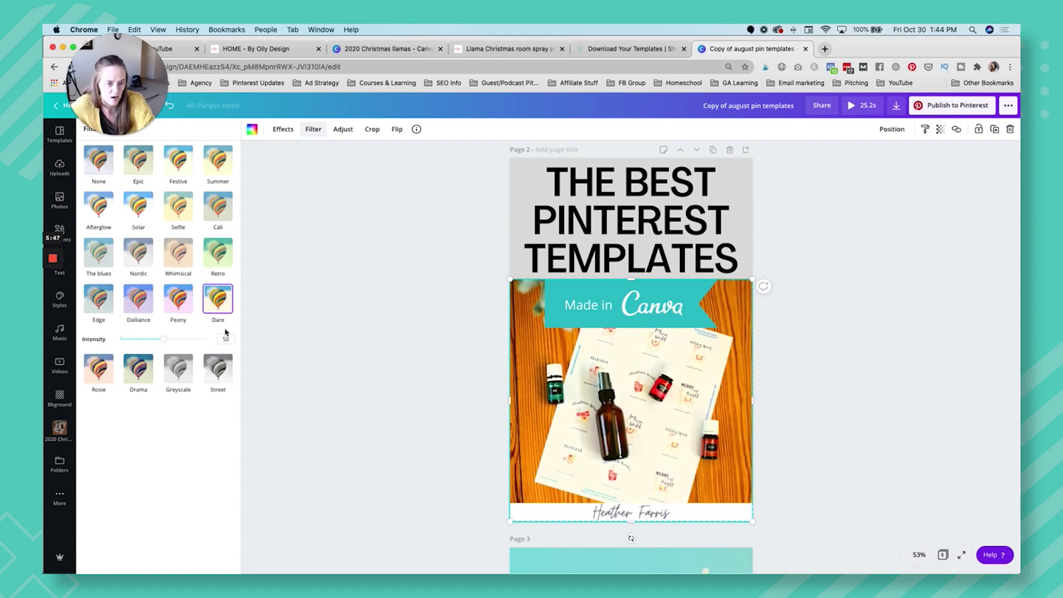
Step: Apply the Solar filter to the page 2 photo and lower its intensity to 18
{"action": "left_click", "coordinate": [104, 369]}
{"action": "left_click", "coordinate": [141, 255]}
{"action": "left_click", "coordinate": [140, 222]}
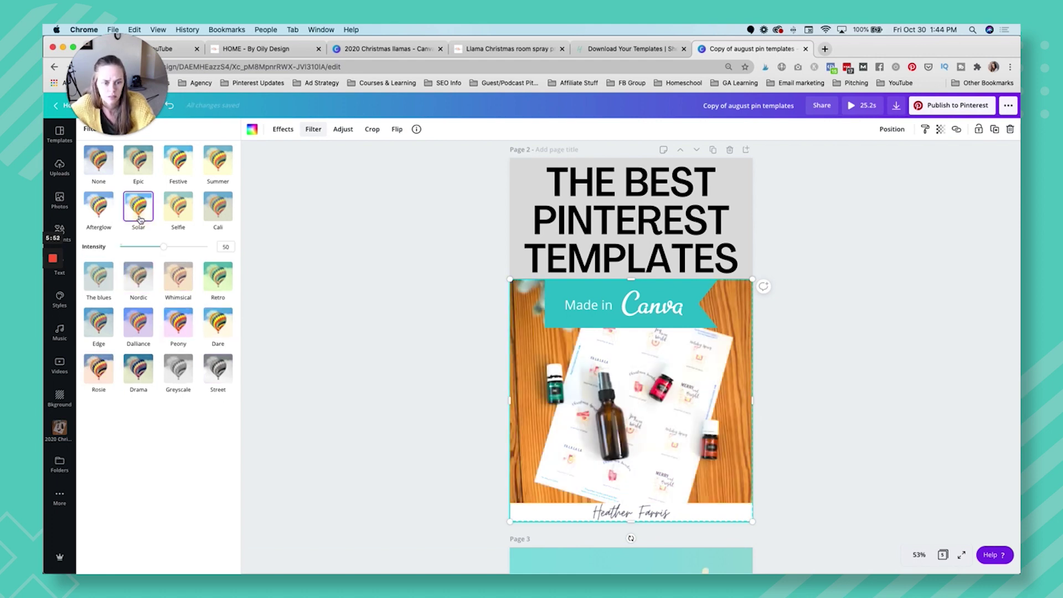
{"action": "left_click", "coordinate": [177, 215]}
{"action": "left_click", "coordinate": [141, 213]}
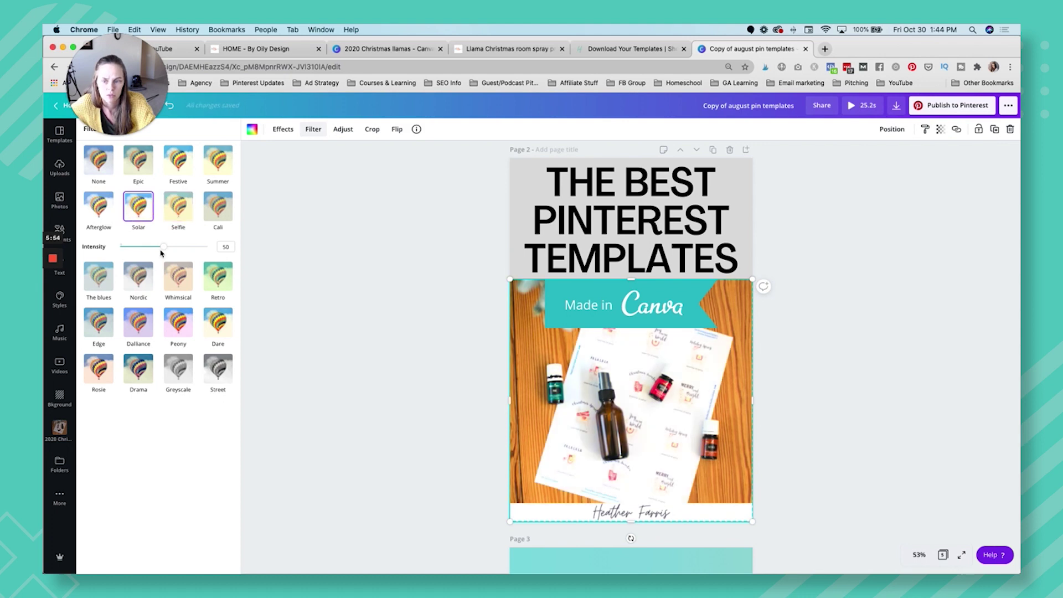
{"action": "left_click_drag", "start_coordinate": [158, 251], "coordinate": [145, 251]}
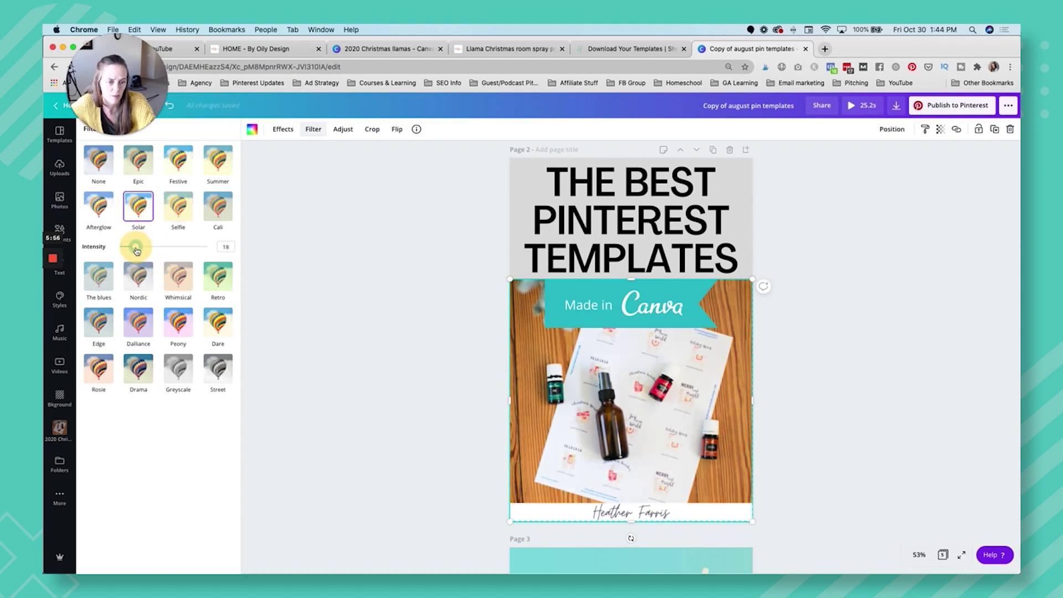
{"action": "left_click", "coordinate": [329, 302]}
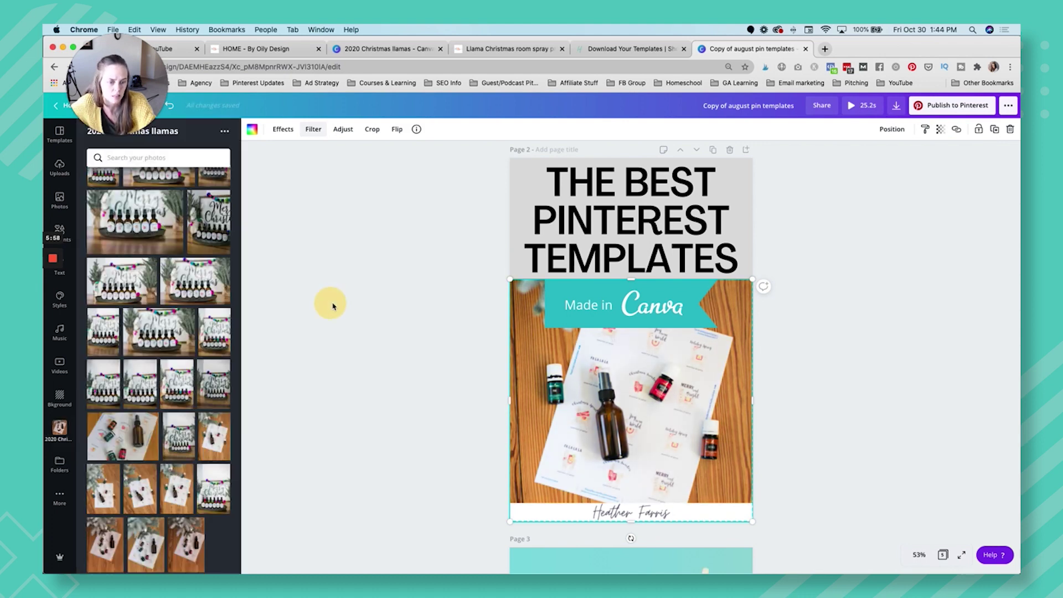
Step: Replace the page 2 heading text with THE BEST CHRISTMAS GIFTS FOR
{"action": "left_click", "coordinate": [818, 301]}
{"action": "left_click", "coordinate": [647, 303]}
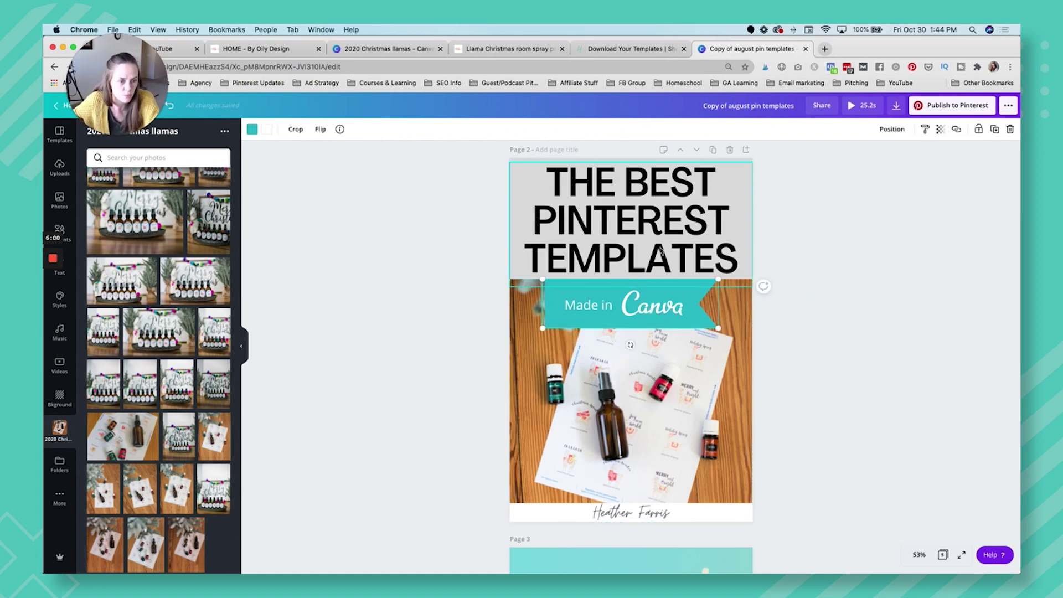
{"action": "left_click", "coordinate": [653, 228]}
{"action": "triple_click", "coordinate": [652, 224]}
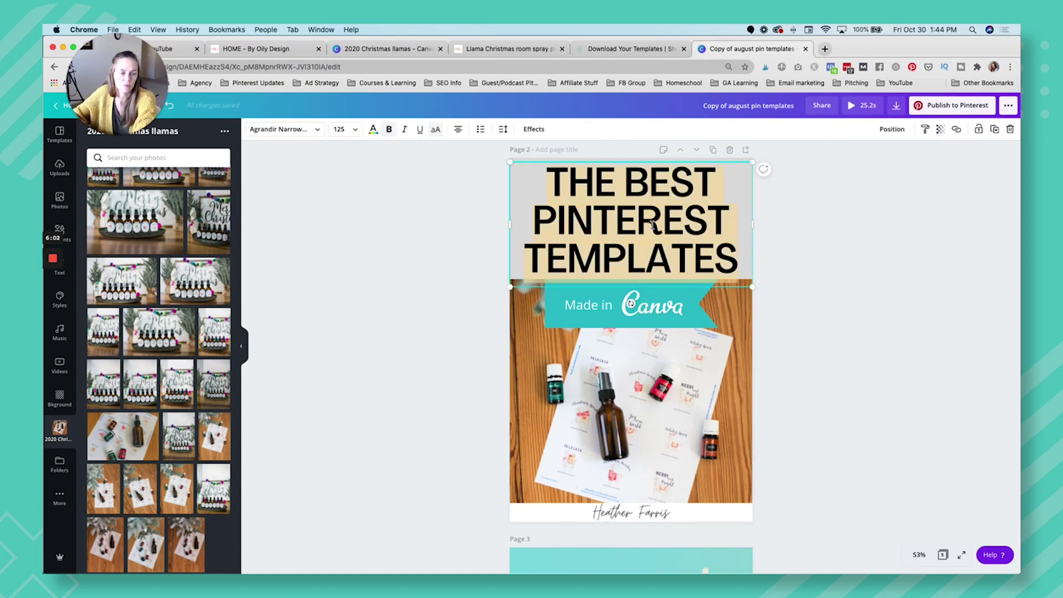
{"action": "type", "text": "THE BEST"}
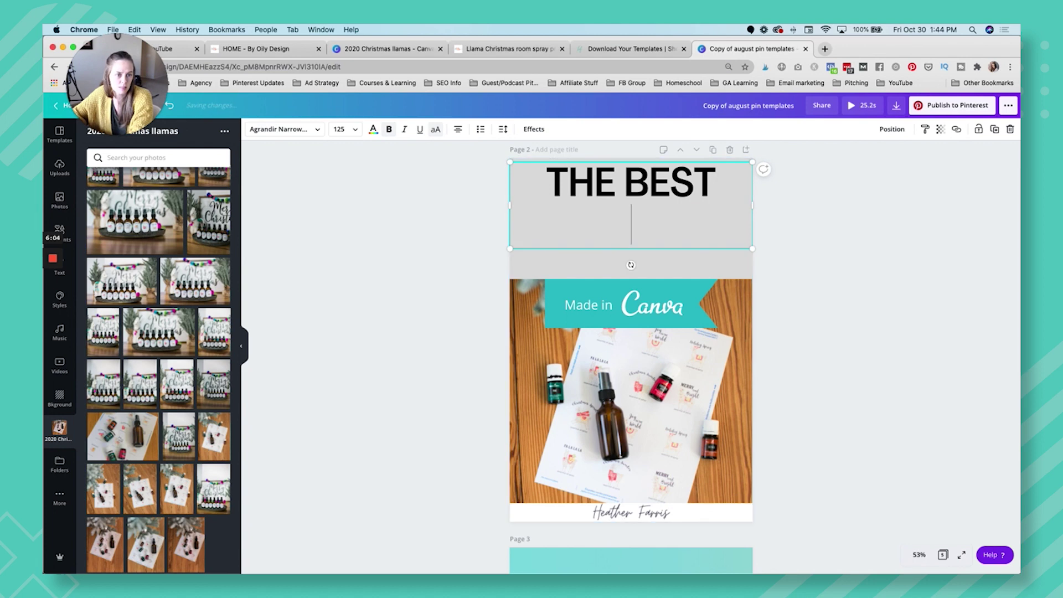
{"action": "type", "text": " CHRISTMAS"}
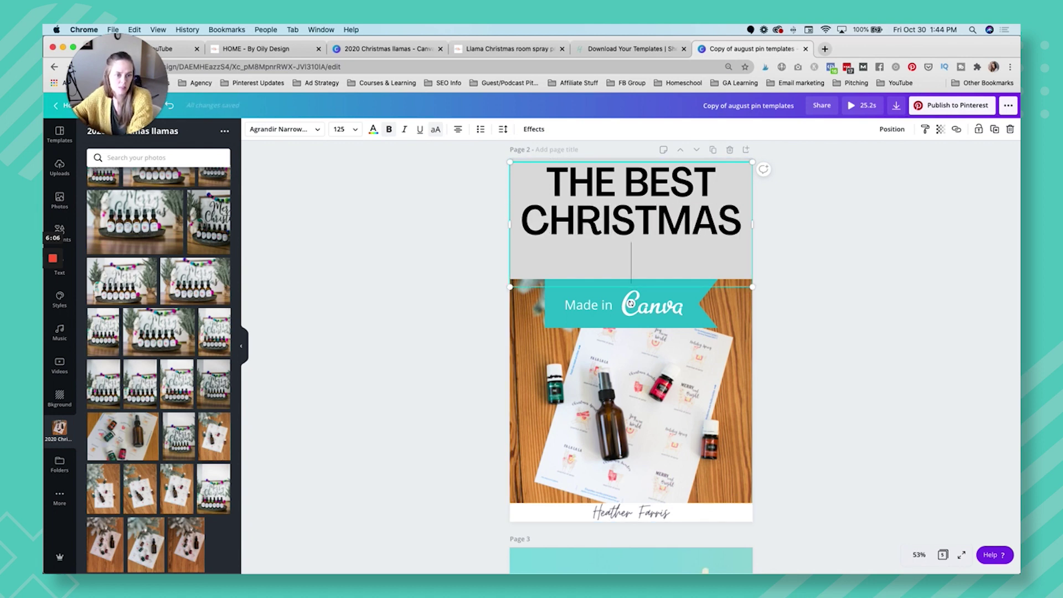
{"action": "type", "text": " GIFTS FOR"}
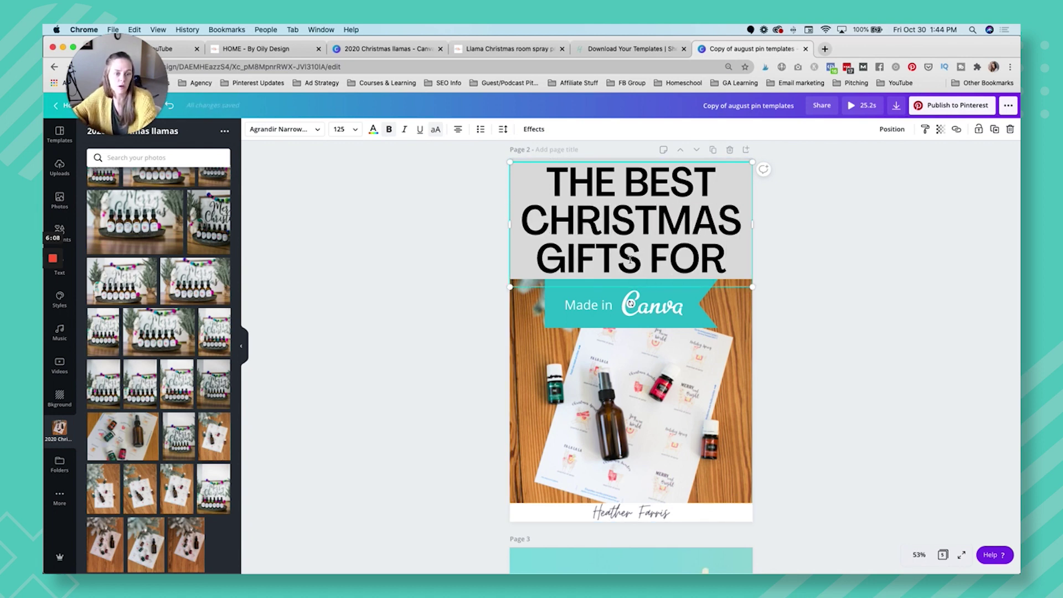
Step: Delete the Made in Canva ribbon from page 2 and list all recently used elements
{"action": "double_click", "coordinate": [587, 308]}
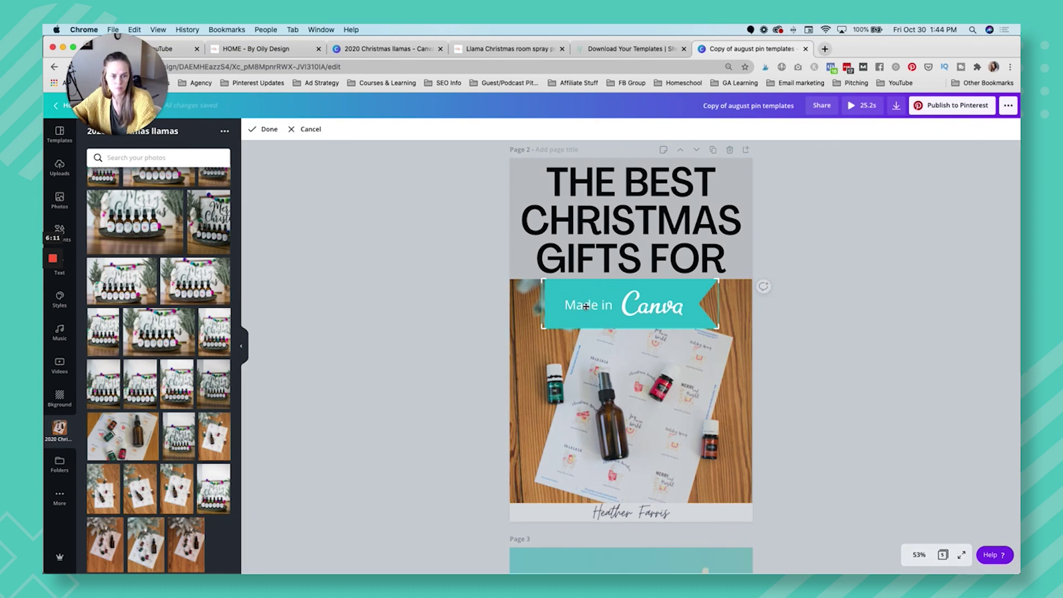
{"action": "key", "text": "Delete"}
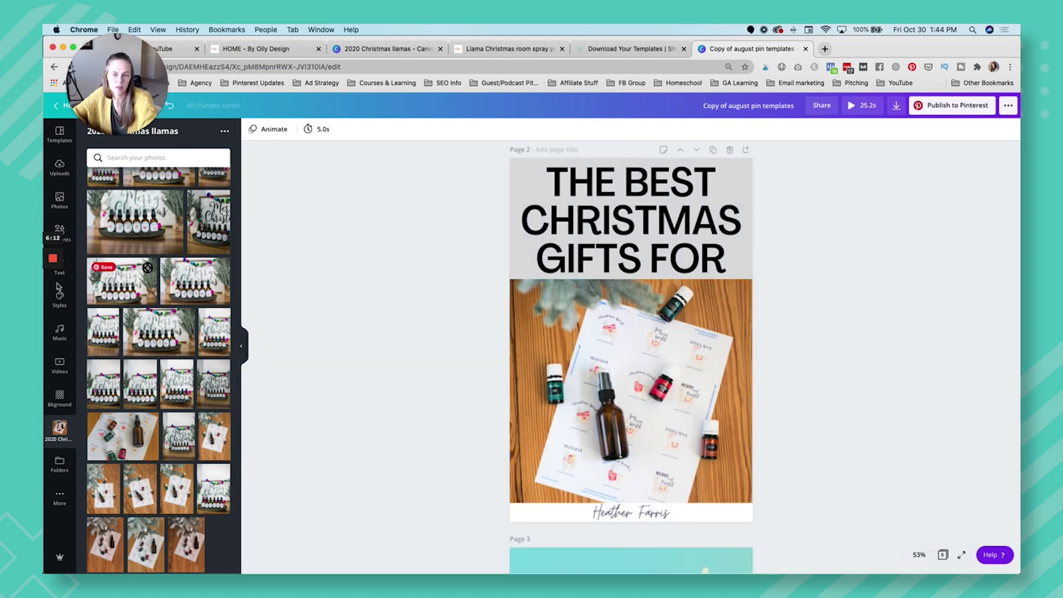
{"action": "left_click", "coordinate": [62, 232]}
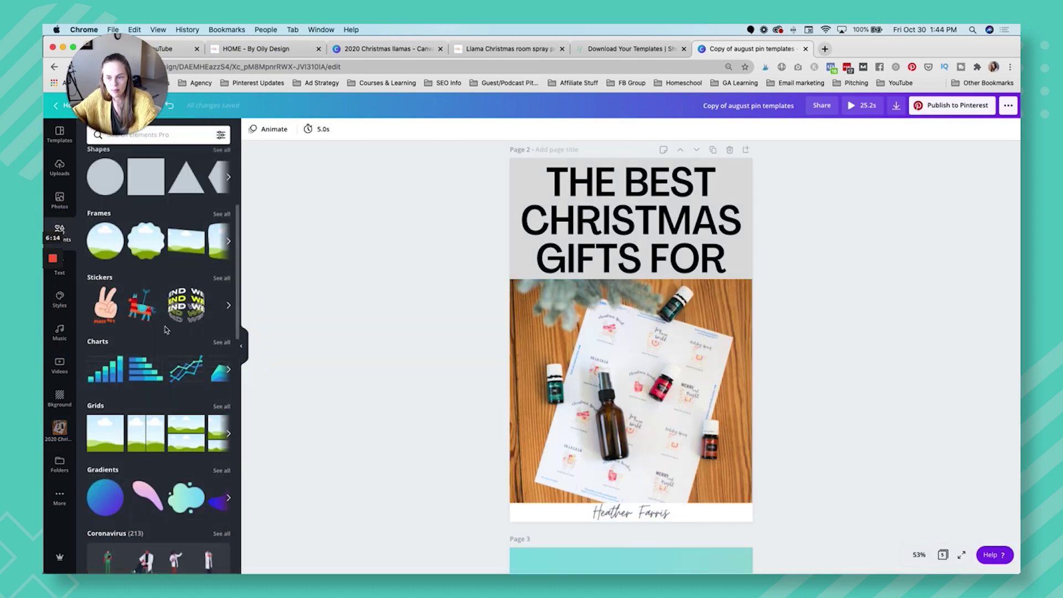
{"action": "scroll", "coordinate": [165, 331], "scroll_direction": "down", "scroll_amount": 5}
{"action": "scroll", "coordinate": [166, 331], "scroll_direction": "down", "scroll_amount": 6}
{"action": "scroll", "coordinate": [165, 331], "scroll_direction": "up", "scroll_amount": 15}
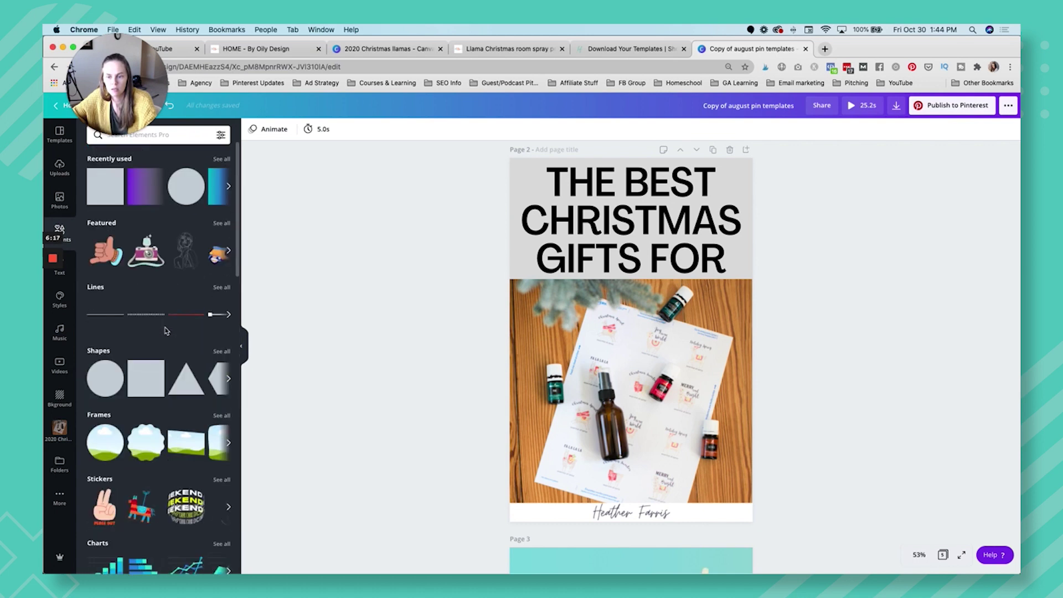
{"action": "left_click", "coordinate": [221, 159]}
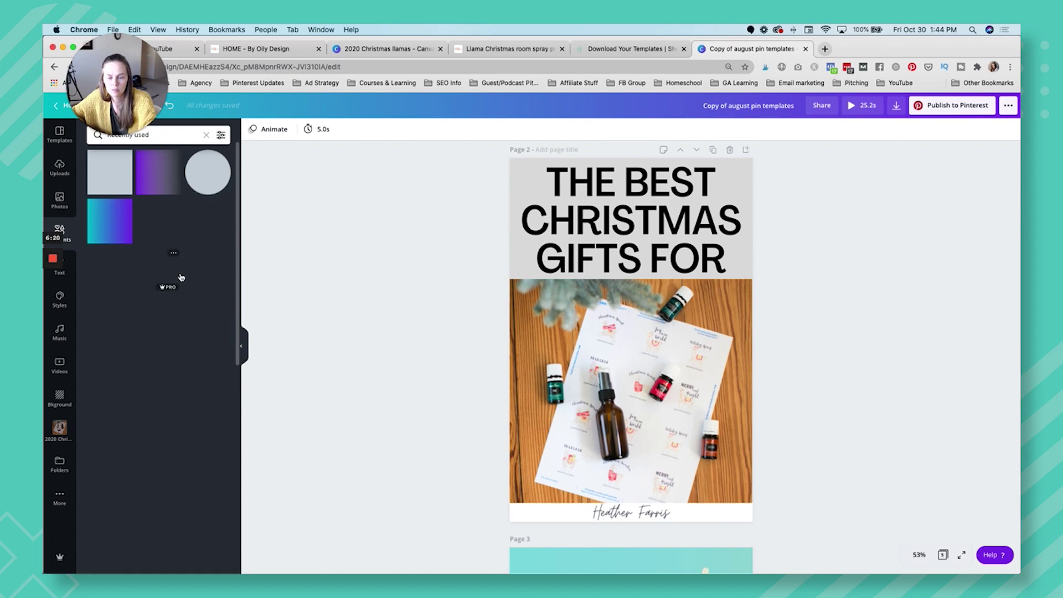
{"action": "scroll", "coordinate": [180, 277], "scroll_direction": "down", "scroll_amount": 1}
{"action": "left_click_drag", "start_coordinate": [210, 194], "coordinate": [805, 266]}
{"action": "left_click_drag", "start_coordinate": [600, 320], "coordinate": [595, 313]}
{"action": "key", "text": "Delete"}
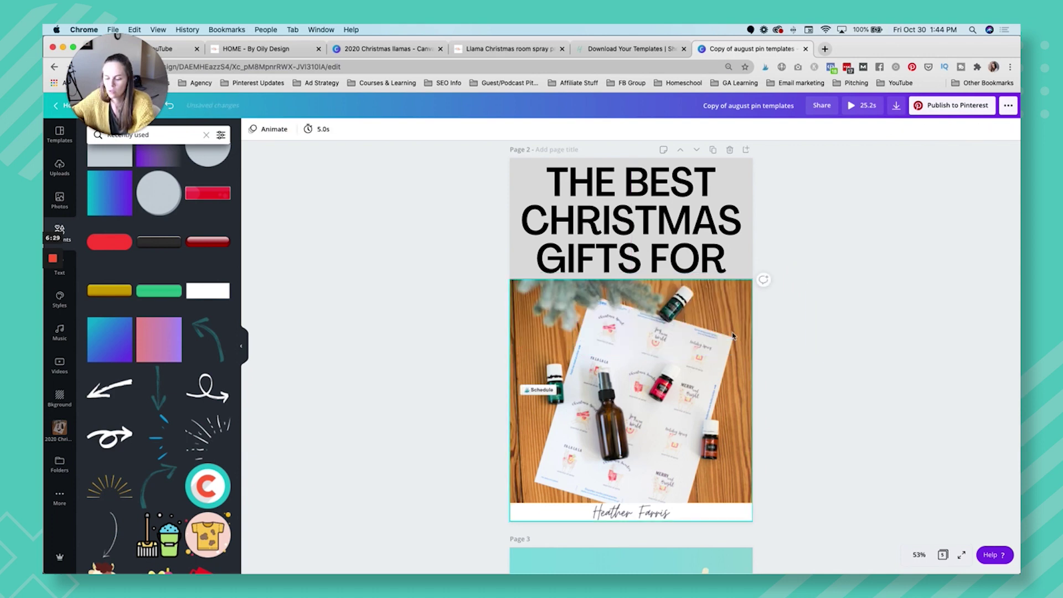
Step: Add the solid notched banner shape sideways across the top of the page 2 photo and color it red from the brand palette
{"action": "scroll", "coordinate": [160, 378], "scroll_direction": "down", "scroll_amount": 10}
{"action": "scroll", "coordinate": [160, 378], "scroll_direction": "down", "scroll_amount": 5}
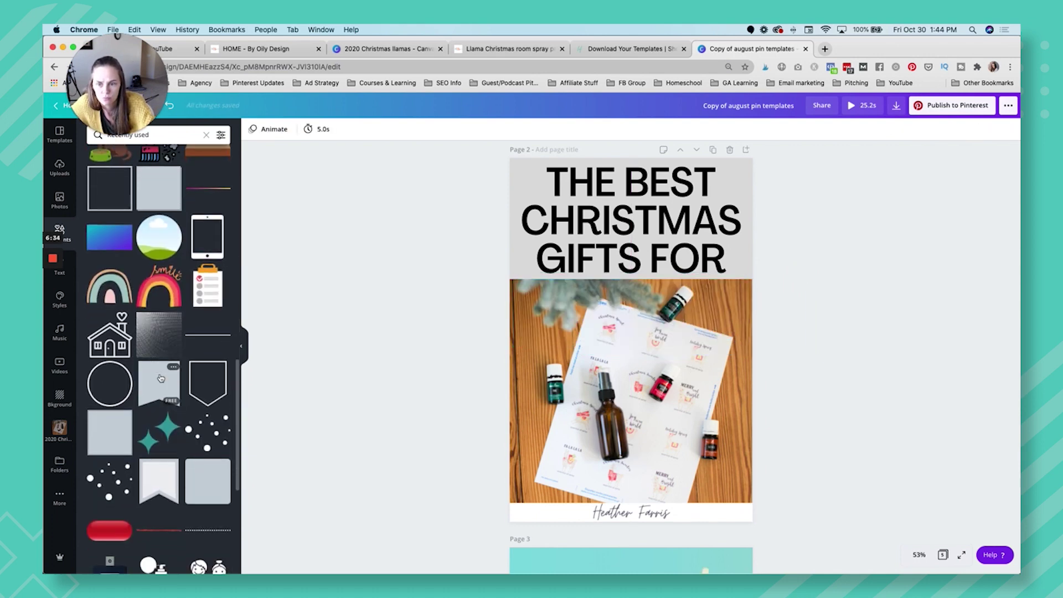
{"action": "left_click", "coordinate": [157, 291]}
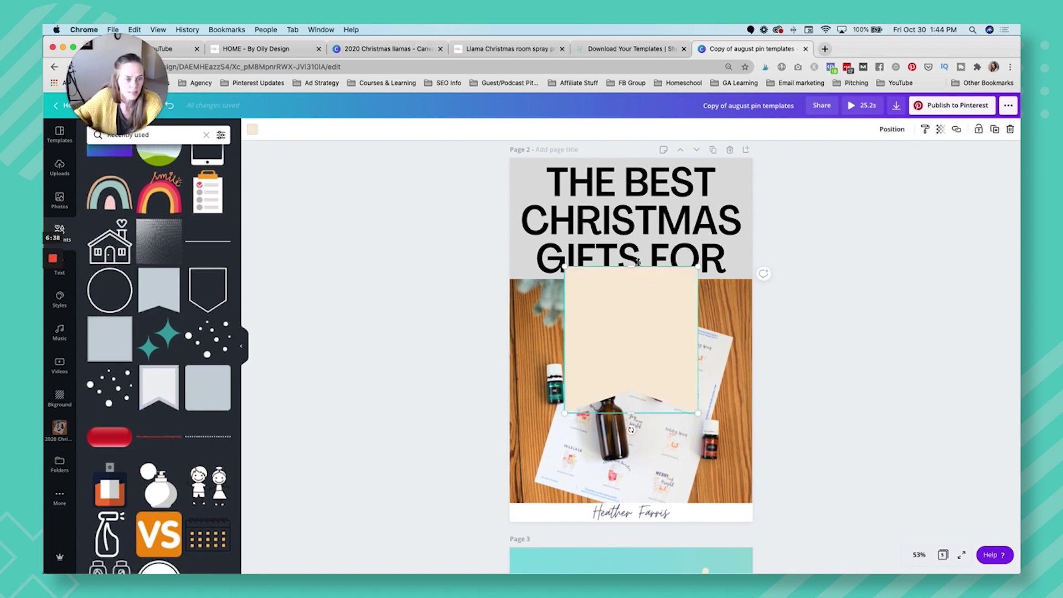
{"action": "left_click_drag", "start_coordinate": [697, 268], "coordinate": [637, 333]}
{"action": "left_click_drag", "start_coordinate": [601, 413], "coordinate": [599, 487]}
{"action": "left_click_drag", "start_coordinate": [682, 477], "coordinate": [707, 407]}
{"action": "left_click_drag", "start_coordinate": [602, 408], "coordinate": [623, 310]}
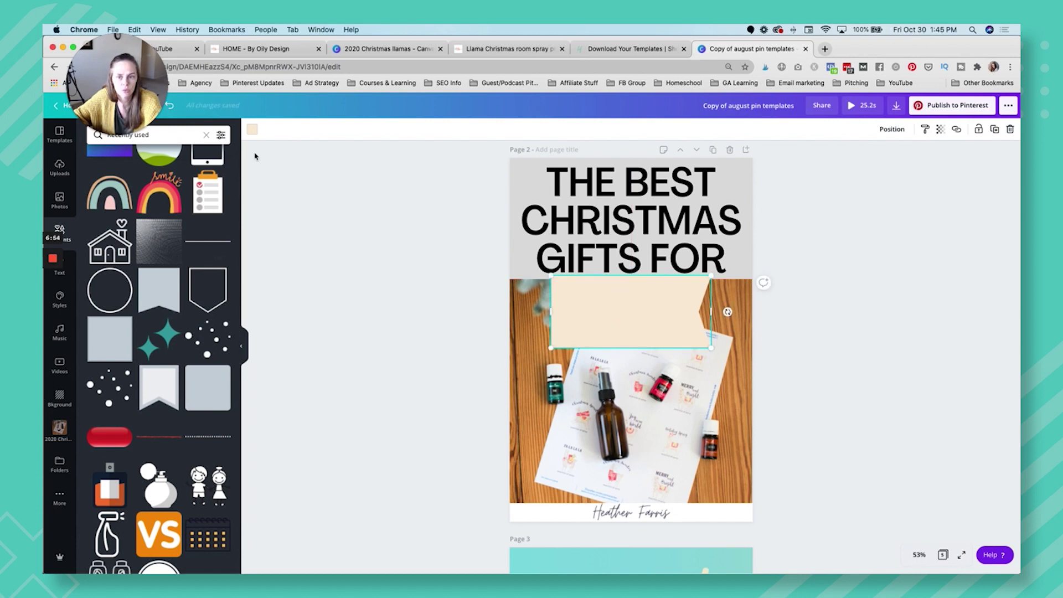
{"action": "left_click", "coordinate": [252, 129]}
{"action": "left_click", "coordinate": [200, 346]}
Step: Duplicate the page 2 heading, change the copy's text to YOUR MOM and place it over the red banner
{"action": "left_click", "coordinate": [644, 255]}
{"action": "key", "text": "super+v"}
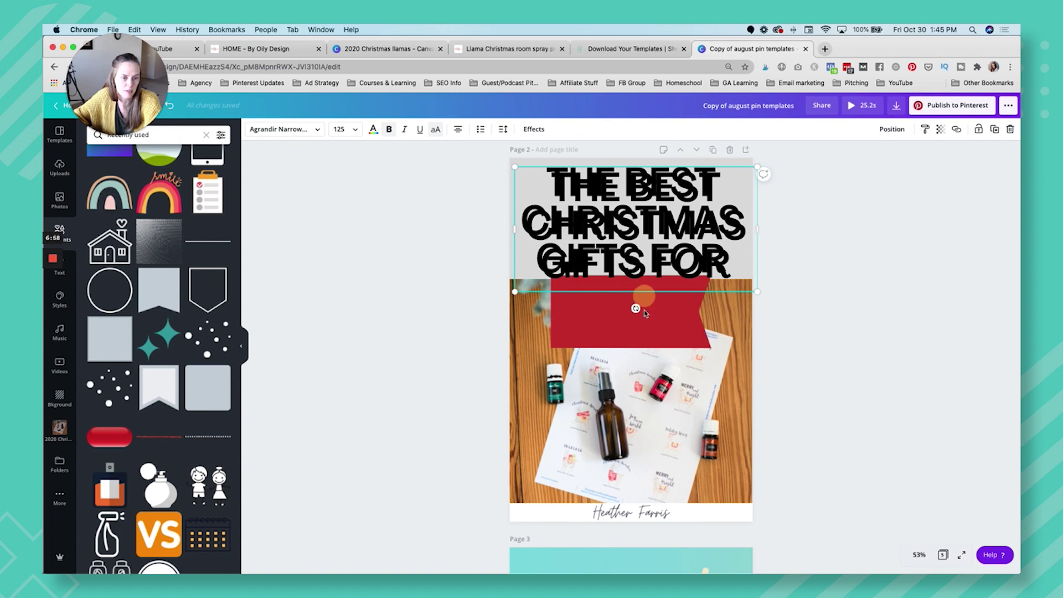
{"action": "left_click_drag", "start_coordinate": [644, 254], "coordinate": [646, 331]}
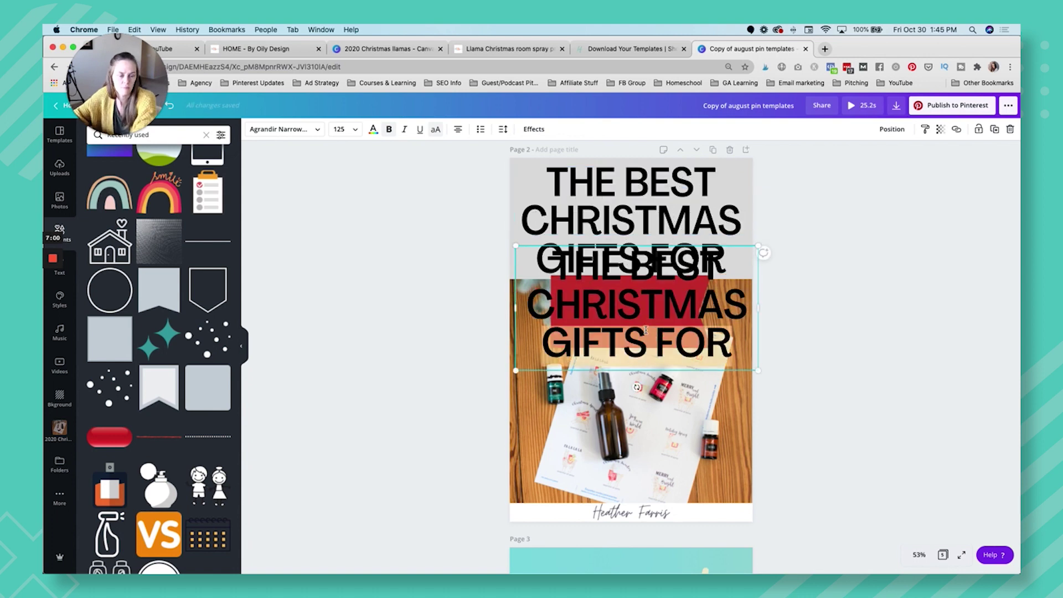
{"action": "triple_click", "coordinate": [646, 331]}
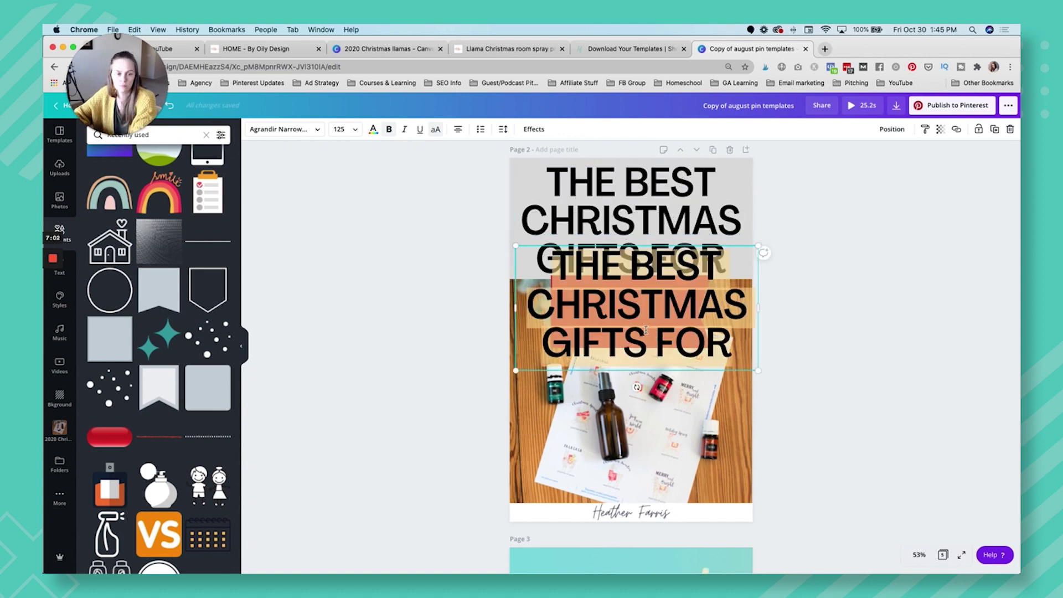
{"action": "type", "text": "YOUR MOM"}
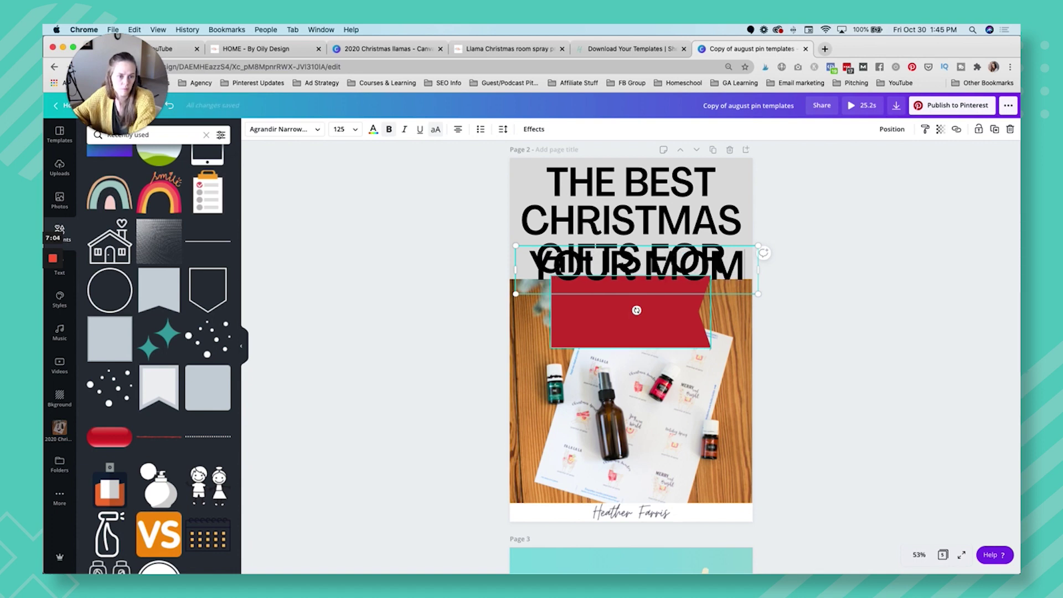
{"action": "left_click", "coordinate": [642, 258]}
{"action": "key", "text": "Return"}
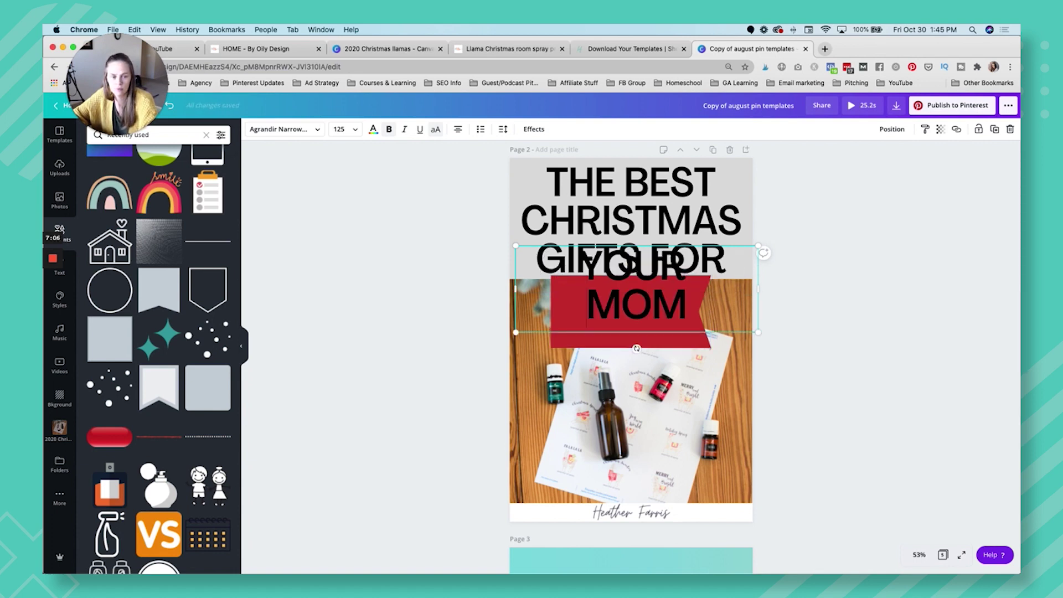
{"action": "left_click_drag", "start_coordinate": [659, 246], "coordinate": [654, 275]}
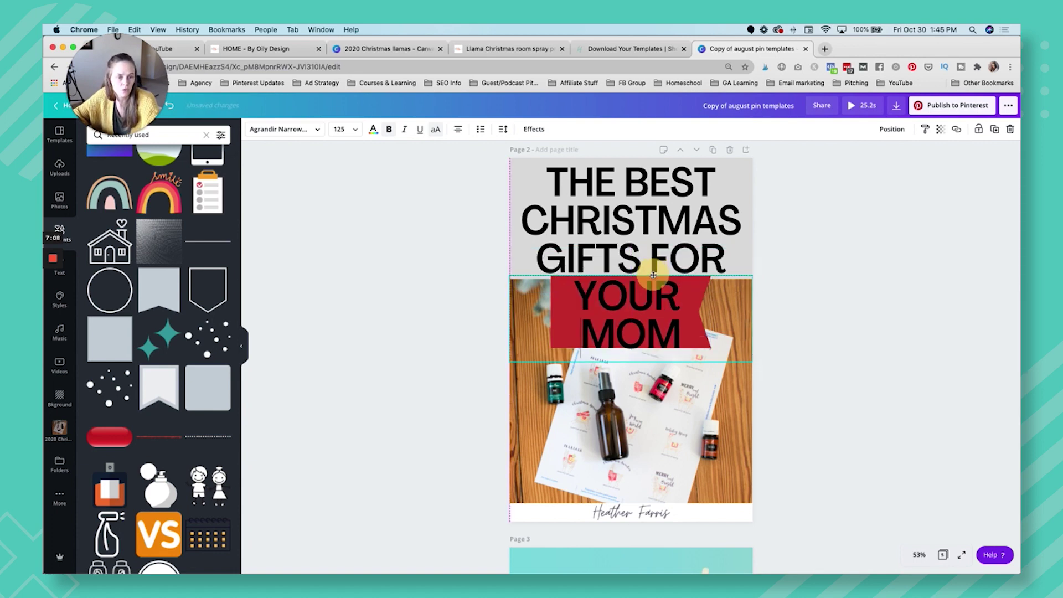
Step: Replace the text over the red banner with YOUR OILY FRIENDS
{"action": "double_click", "coordinate": [659, 320]}
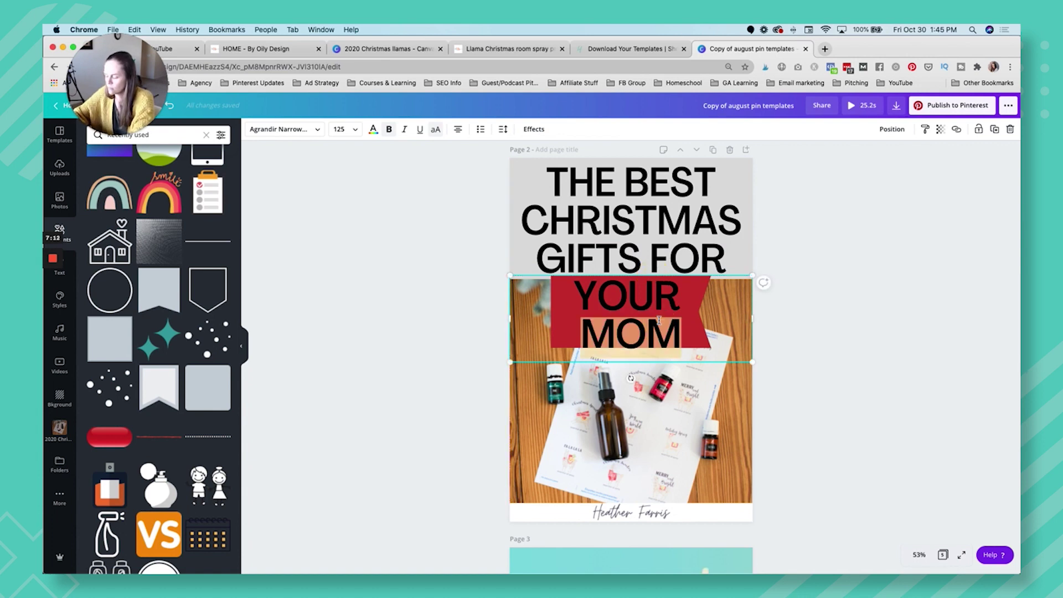
{"action": "key", "text": "ctrl+a"}
{"action": "type", "text": "ESSENTIAL"}
{"action": "key", "text": "BackSpace"}
{"action": "type", "text": "AL"}
{"action": "key", "text": "BackSpace"}
{"action": "key", "text": "BackSpace"}
{"action": "key", "text": "BackSpace"}
{"action": "key", "text": "BackSpace"}
{"action": "key", "text": "BackSpace"}
{"action": "key", "text": "BackSpace"}
{"action": "key", "text": "BackSpace"}
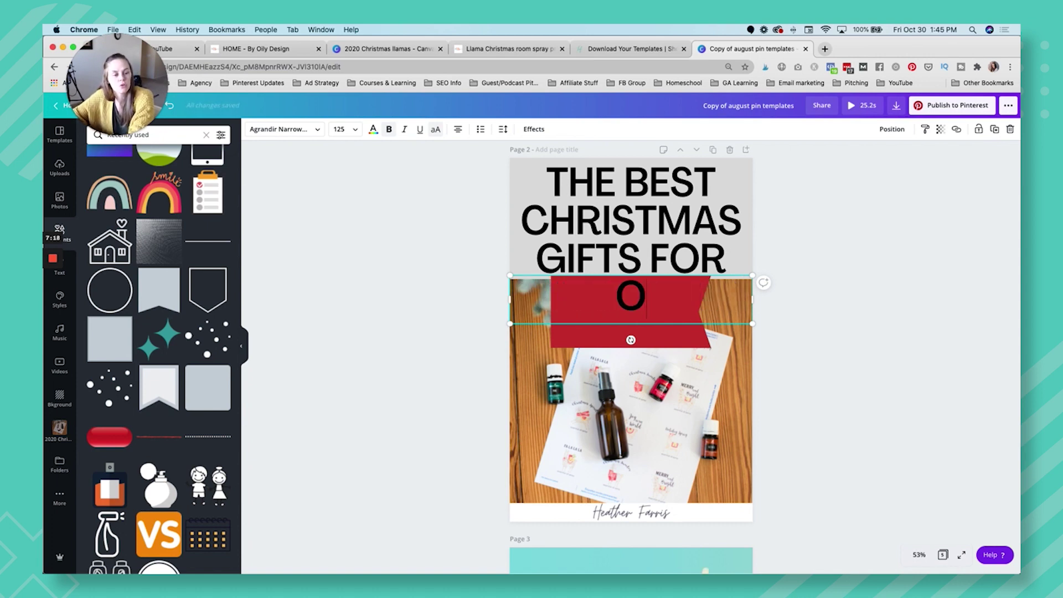
{"action": "type", "text": "YOUR OILY FRIEND"}
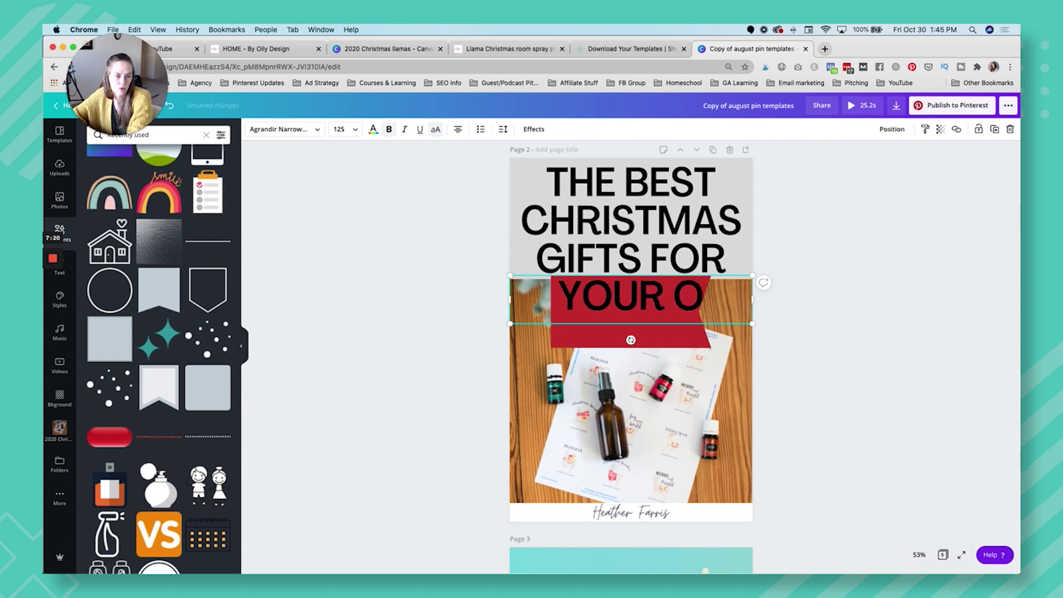
{"action": "type", "text": "S"}
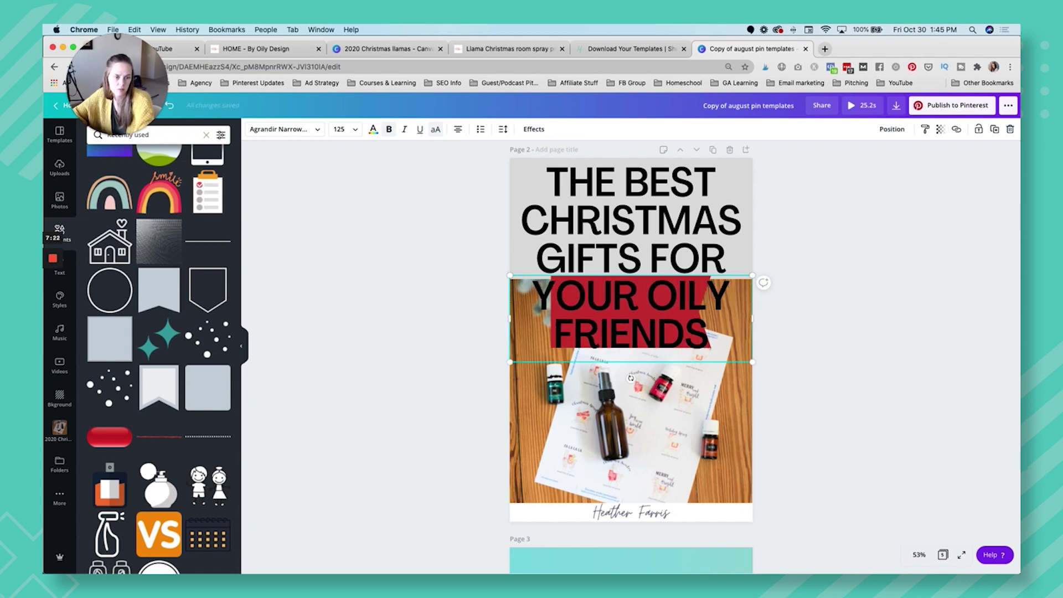
Step: Scale the YOUR OILY FRIENDS text down to size 86.3 to fit inside the red banner and color it white
{"action": "left_click_drag", "start_coordinate": [753, 276], "coordinate": [729, 276]}
{"action": "left_click", "coordinate": [611, 313]}
{"action": "left_click_drag", "start_coordinate": [601, 338], "coordinate": [588, 342]}
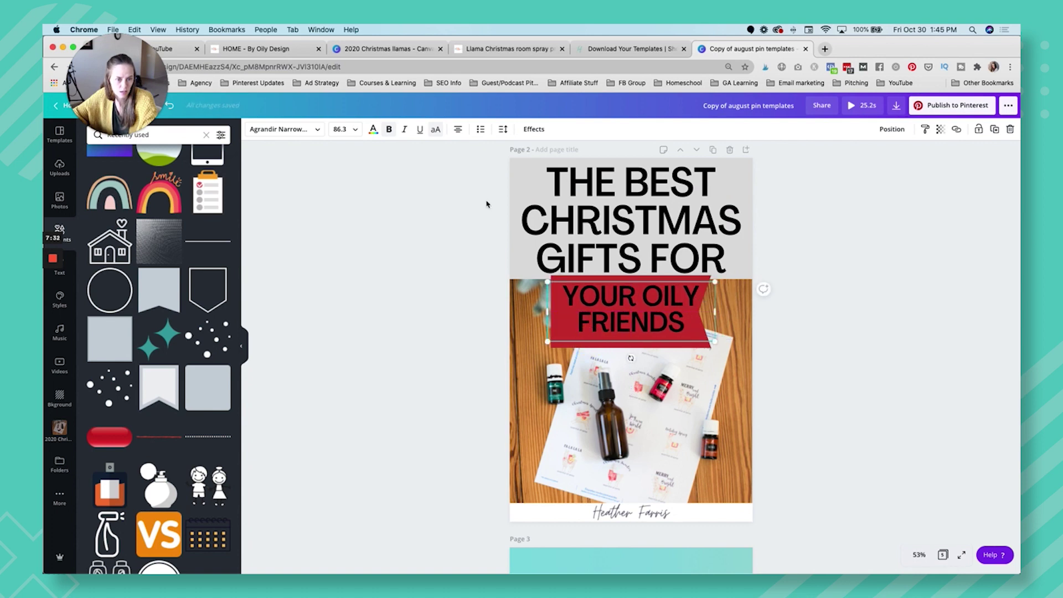
{"action": "left_click", "coordinate": [373, 129]}
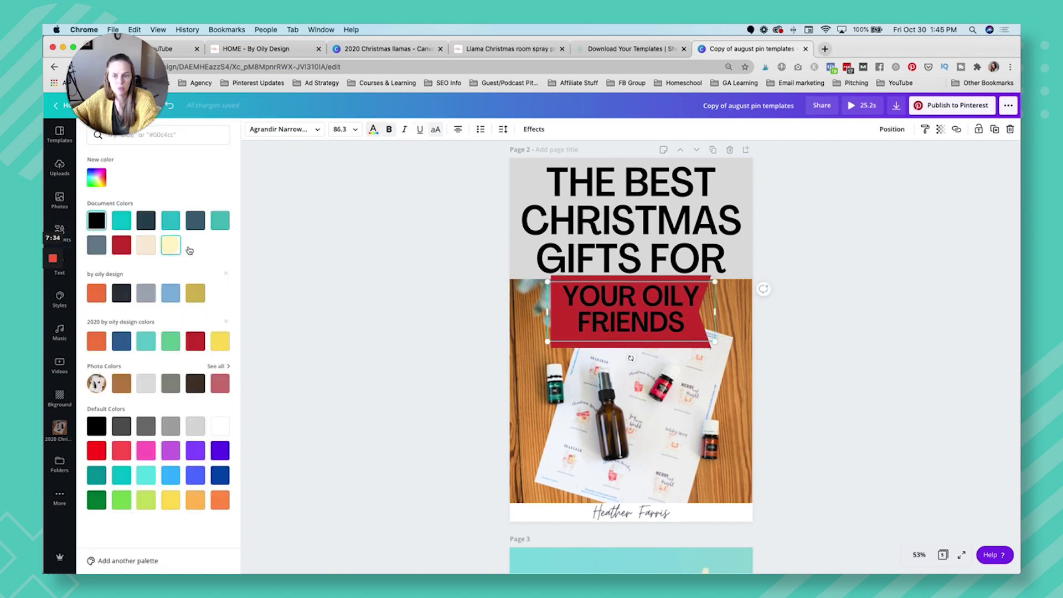
{"action": "left_click", "coordinate": [171, 245]}
{"action": "left_click", "coordinate": [431, 304]}
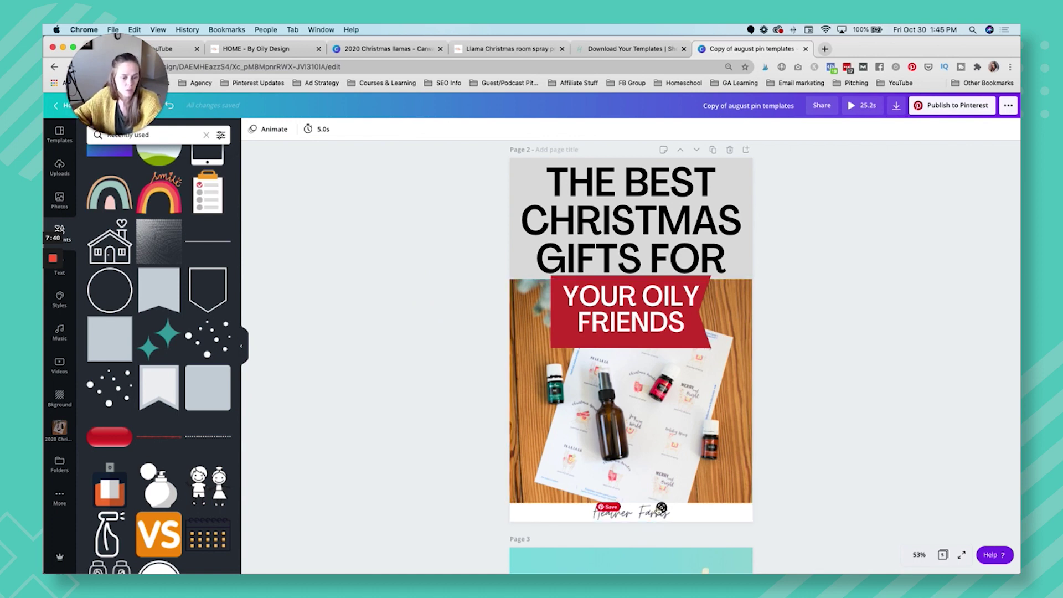
Step: Delete the handwritten signature from the white strip below the page 2 photo
{"action": "left_click", "coordinate": [658, 509]}
{"action": "left_click", "coordinate": [1005, 108]}
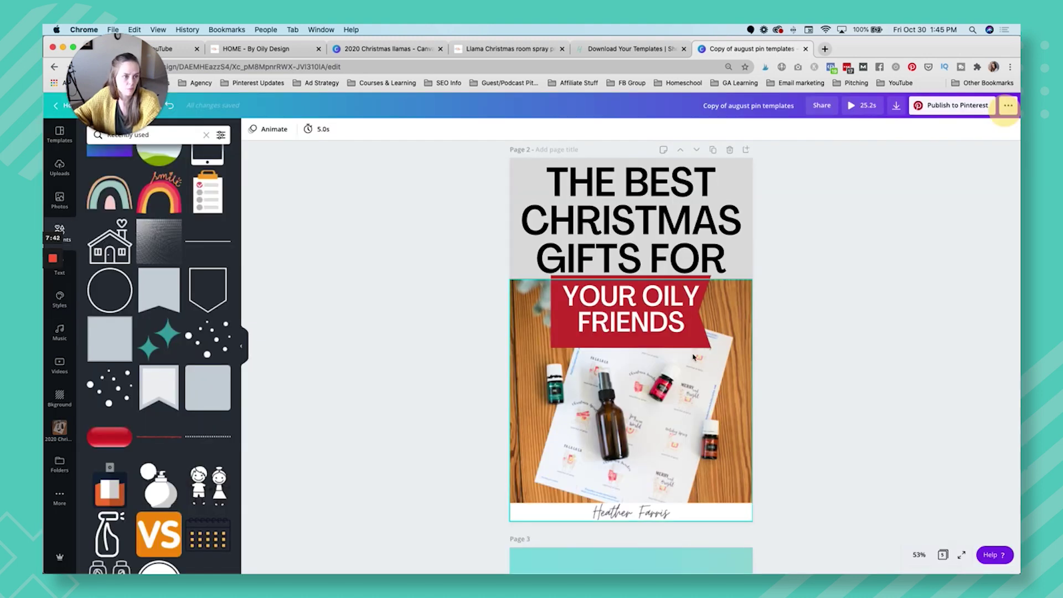
{"action": "left_click", "coordinate": [629, 513]}
{"action": "key", "text": "Delete"}
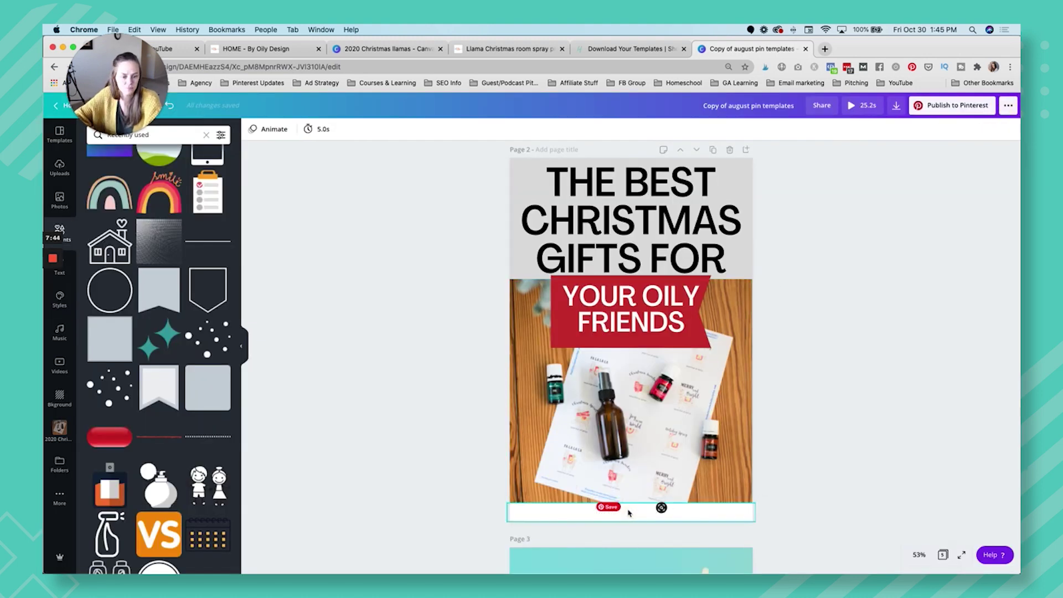
{"action": "left_click", "coordinate": [638, 312]}
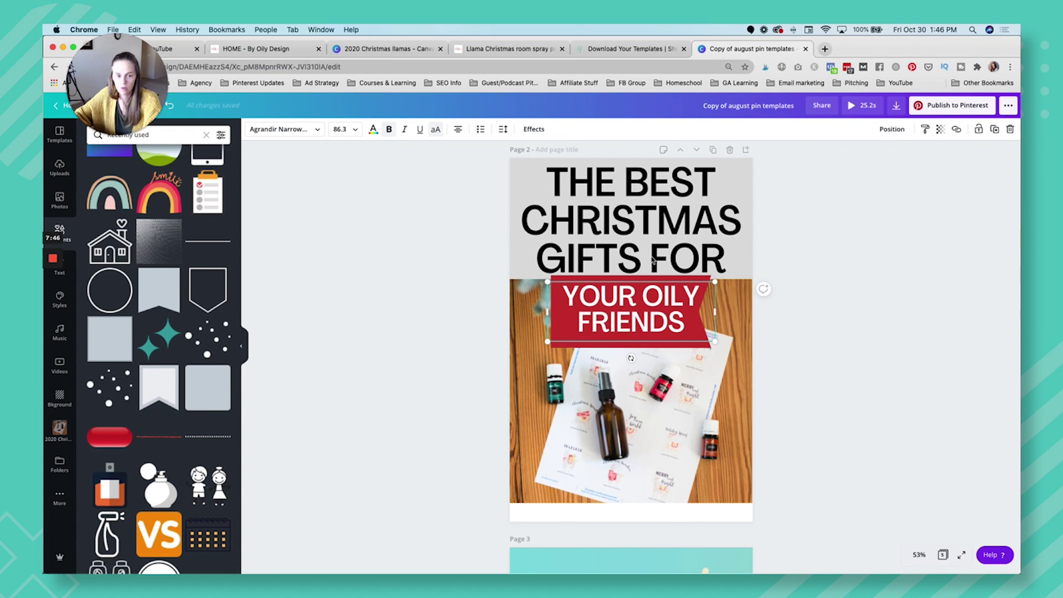
{"action": "scroll", "coordinate": [664, 149], "scroll_direction": "up", "scroll_amount": 3}
{"action": "left_click", "coordinate": [644, 204]}
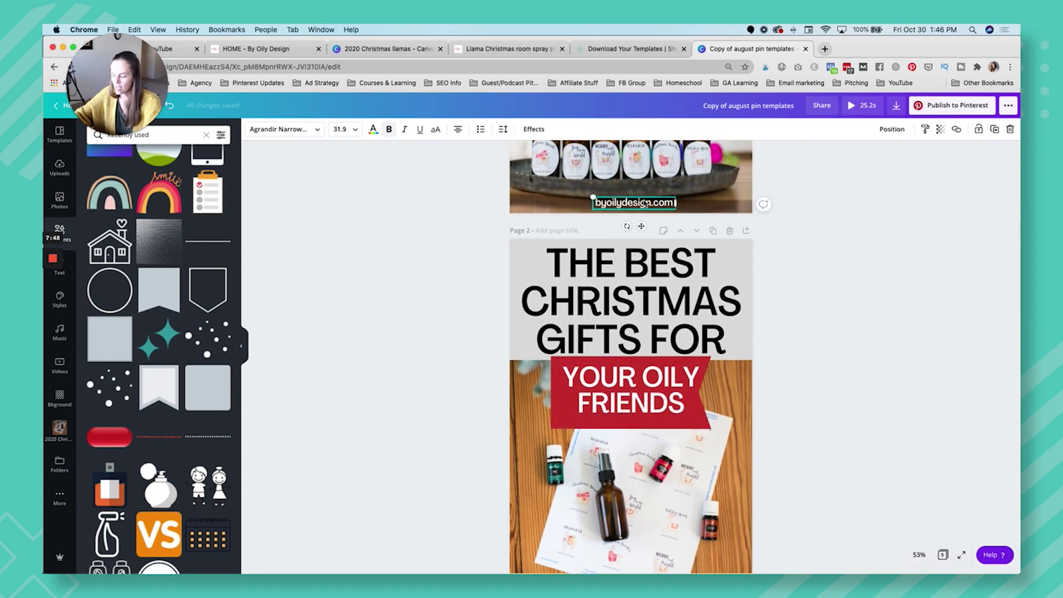
{"action": "scroll", "coordinate": [650, 206], "scroll_direction": "up", "scroll_amount": 1}
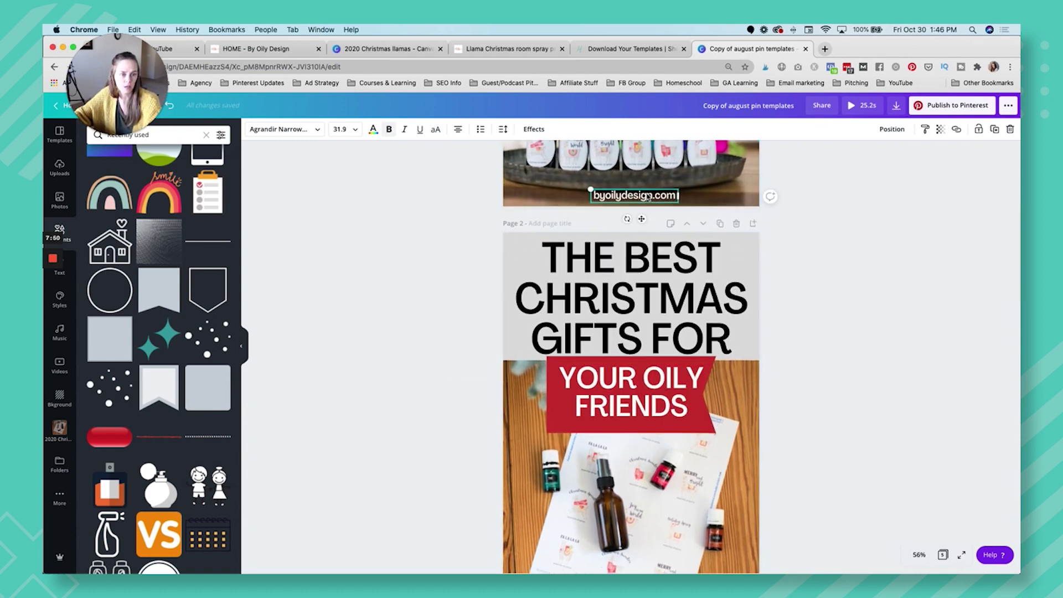
{"action": "scroll", "coordinate": [647, 236], "scroll_direction": "down", "scroll_amount": 5}
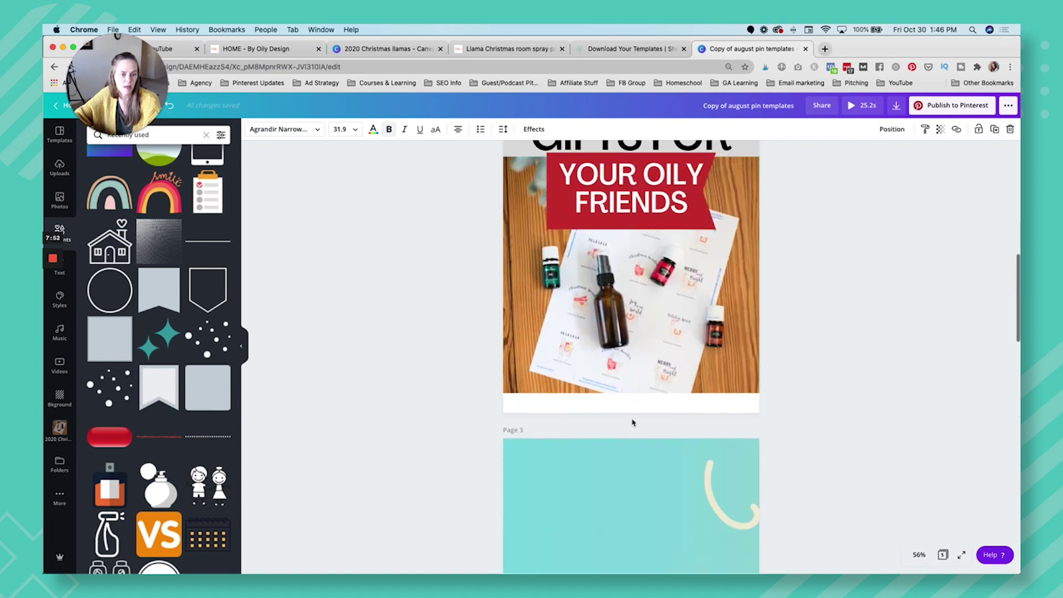
{"action": "left_click", "coordinate": [631, 408]}
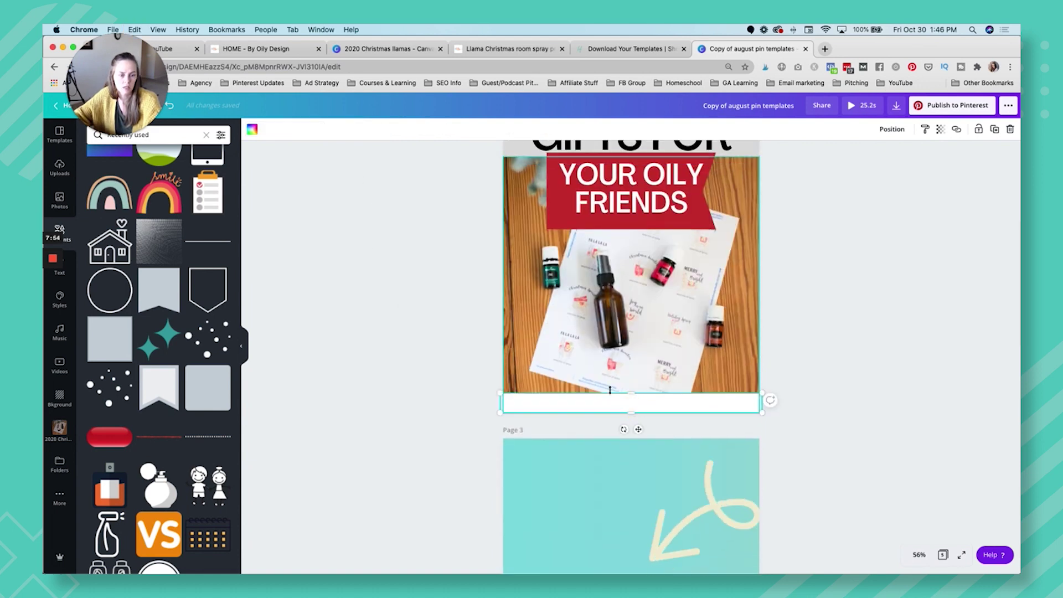
{"action": "left_click", "coordinate": [825, 379]}
{"action": "left_click", "coordinate": [626, 404]}
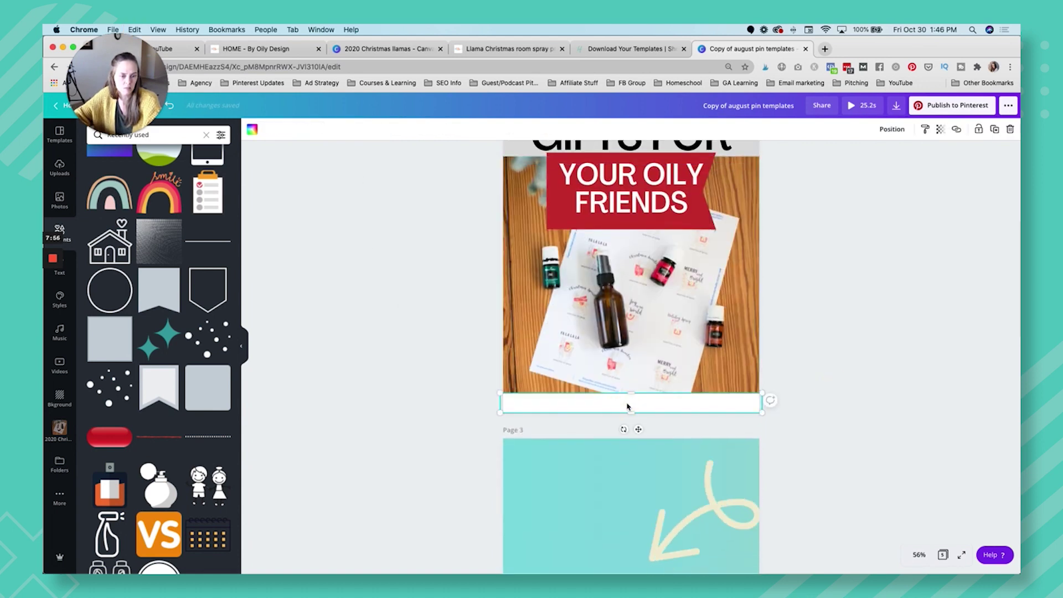
Step: Copy the byoilydesign.com text from page 1 and paste it onto the white strip below the page 2 photo
{"action": "scroll", "coordinate": [624, 333], "scroll_direction": "up", "scroll_amount": 7}
{"action": "left_click", "coordinate": [623, 277]}
{"action": "right_click", "coordinate": [625, 284]}
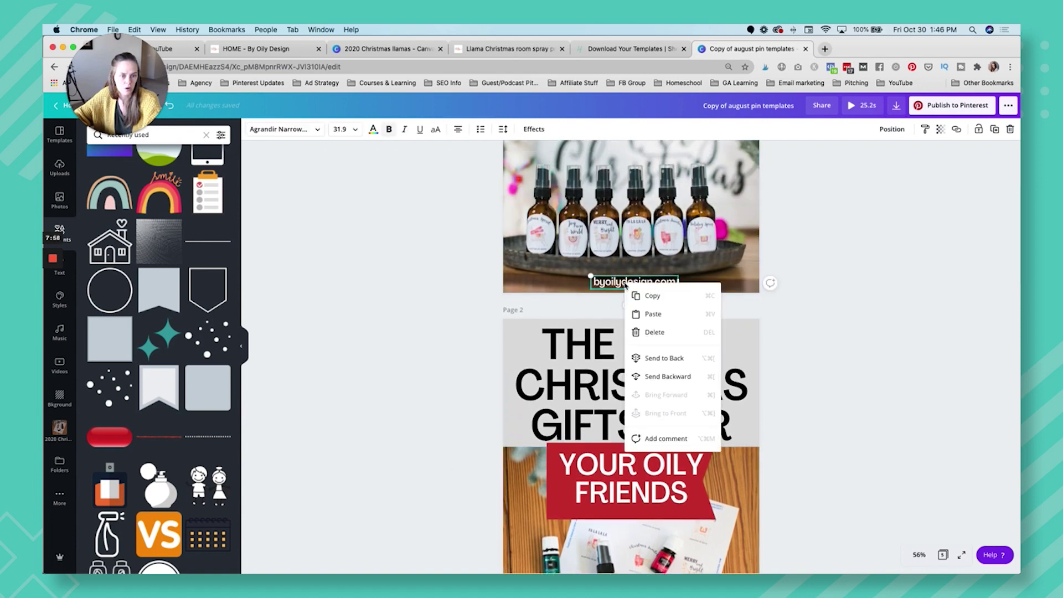
{"action": "left_click", "coordinate": [652, 296]}
{"action": "scroll", "coordinate": [636, 387], "scroll_direction": "down", "scroll_amount": 5}
{"action": "left_click", "coordinate": [635, 438]}
{"action": "key", "text": "super+v"}
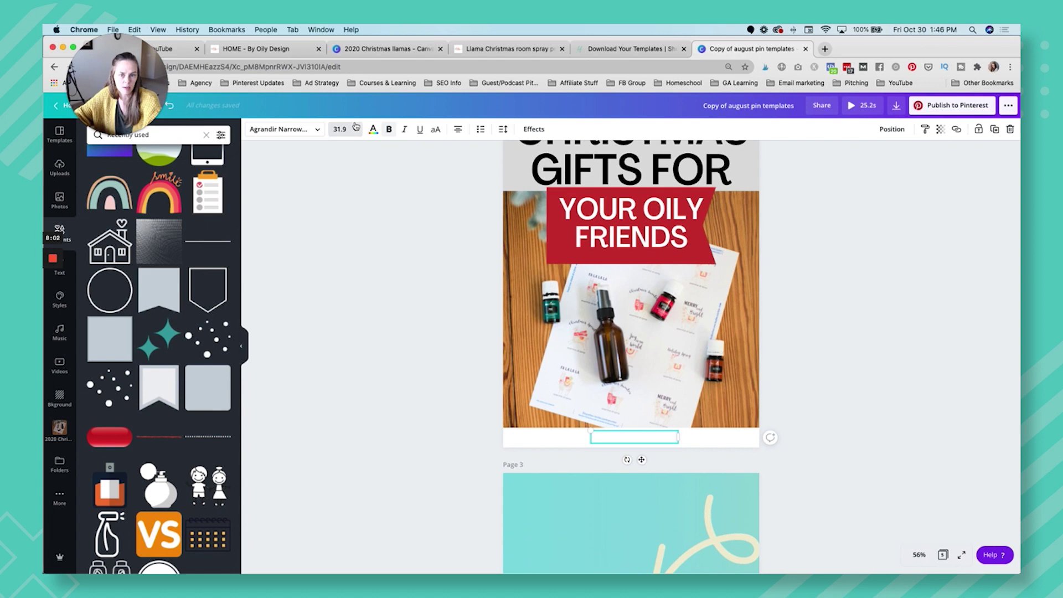
Step: Color the byoilydesign.com text on page 2 in the banner's red and center it horizontally in the white strip
{"action": "left_click", "coordinate": [372, 129]}
{"action": "left_click", "coordinate": [121, 244]}
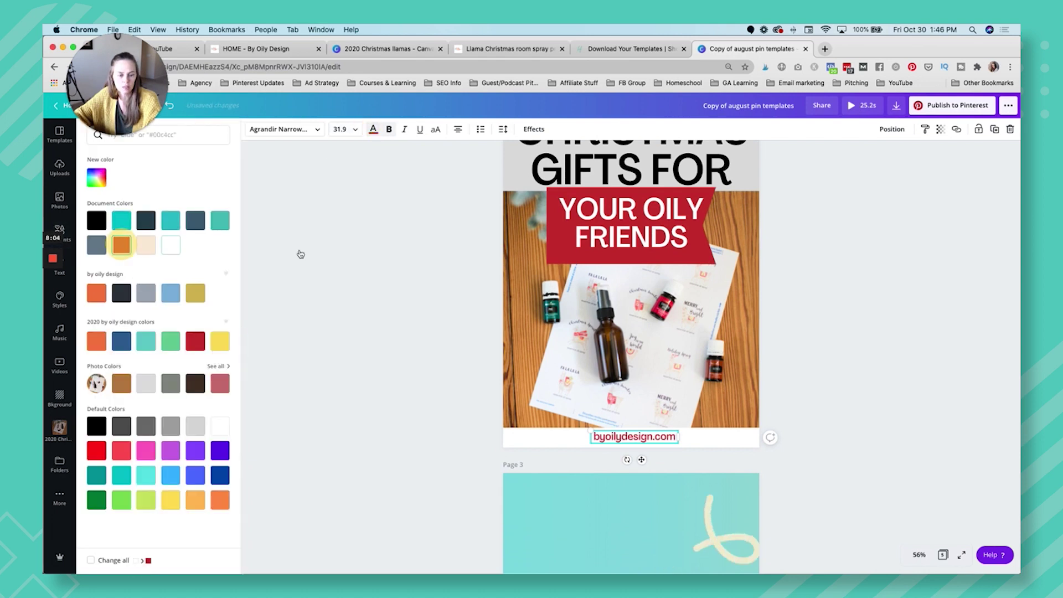
{"action": "left_click", "coordinate": [850, 287]}
{"action": "scroll", "coordinate": [851, 288], "scroll_direction": "up", "scroll_amount": 3}
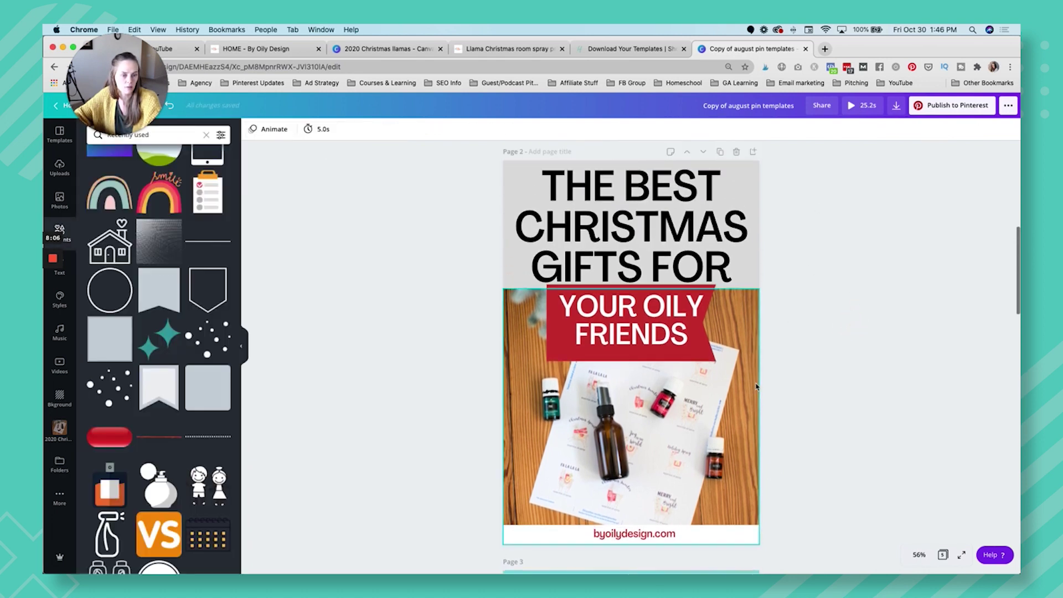
{"action": "left_click_drag", "start_coordinate": [655, 526], "coordinate": [631, 529]}
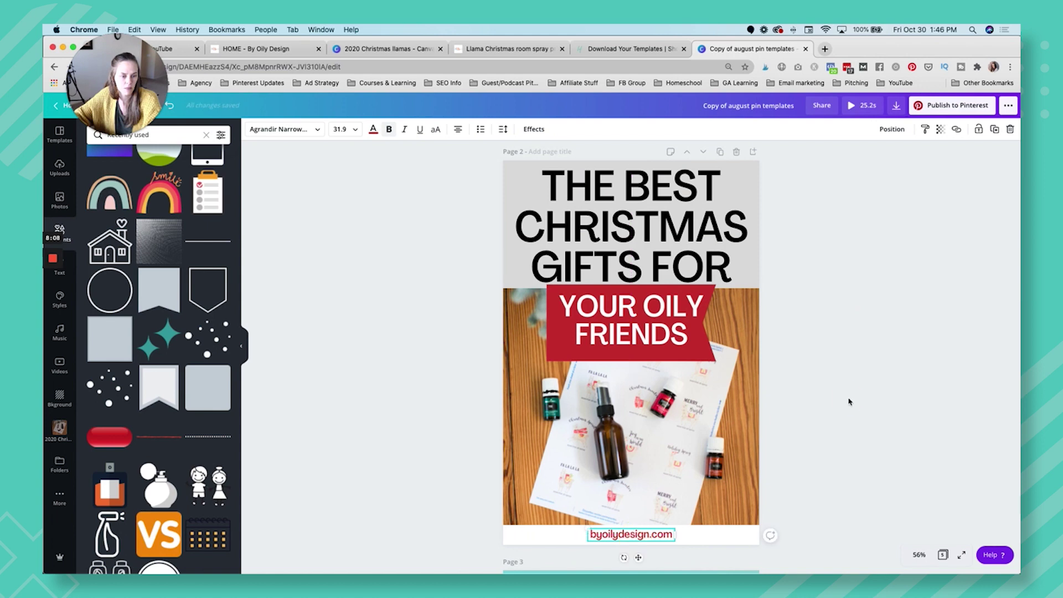
{"action": "left_click", "coordinate": [794, 371]}
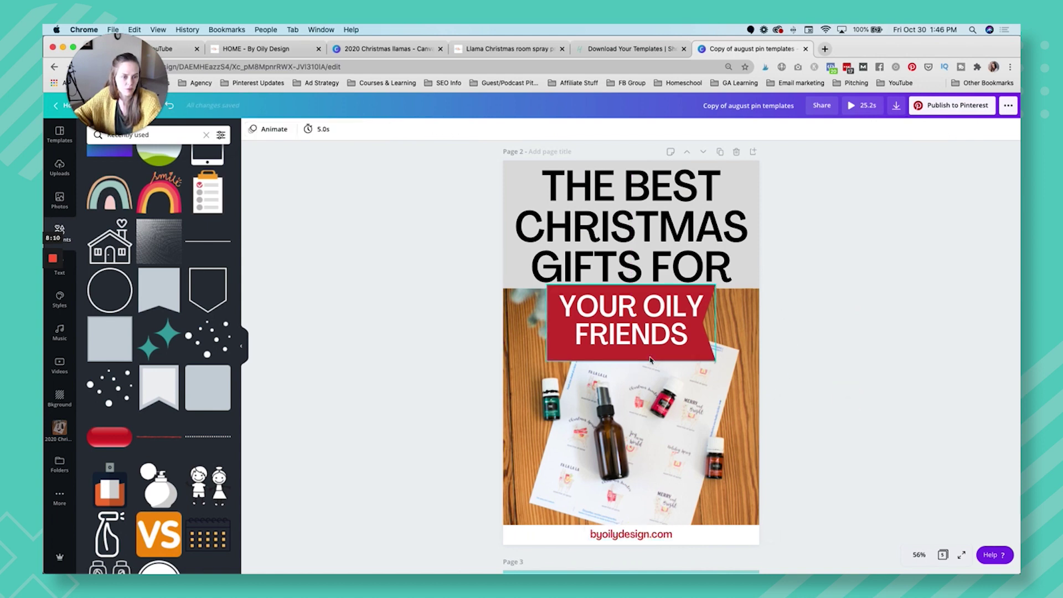
Step: Fill page 5's large photo frame with the white-background llama and pom-pom garland photo from the 2020 Christmas llamas folder
{"action": "scroll", "coordinate": [806, 366], "scroll_direction": "down", "scroll_amount": 15}
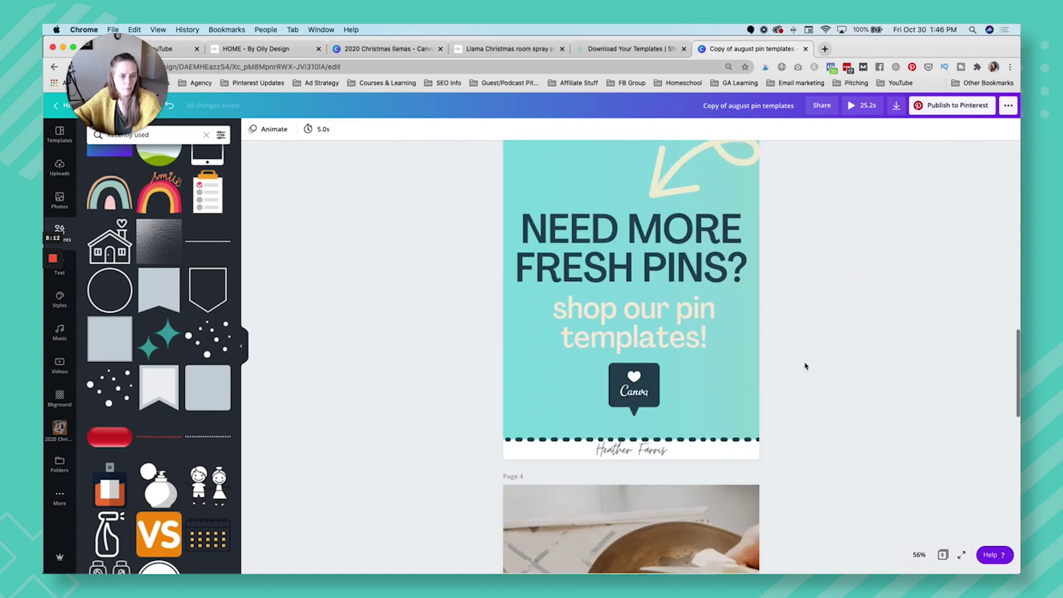
{"action": "scroll", "coordinate": [805, 366], "scroll_direction": "up", "scroll_amount": 1}
{"action": "scroll", "coordinate": [805, 366], "scroll_direction": "down", "scroll_amount": 8}
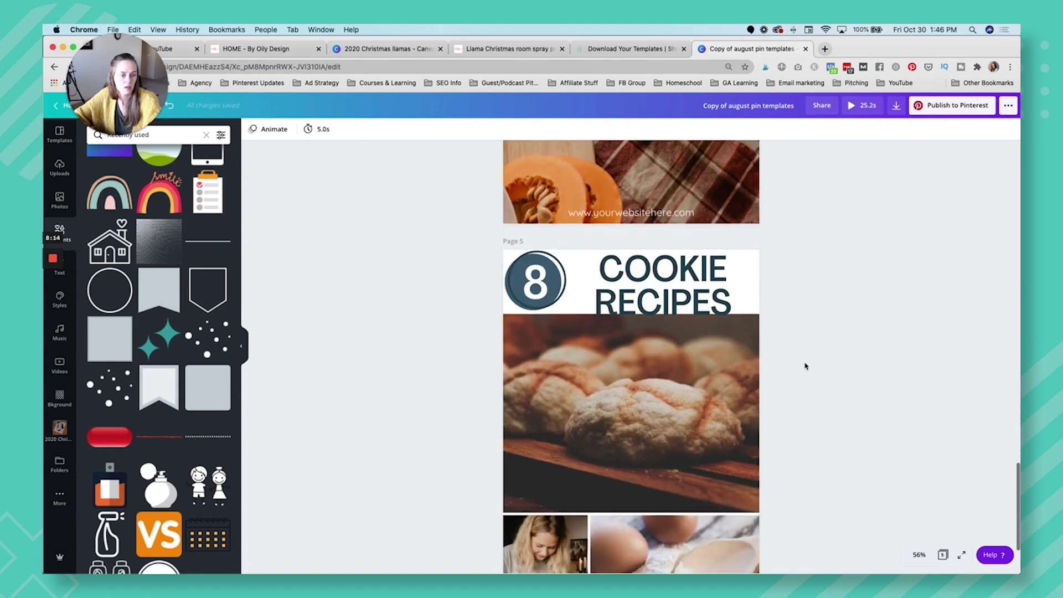
{"action": "scroll", "coordinate": [805, 366], "scroll_direction": "down", "scroll_amount": 1}
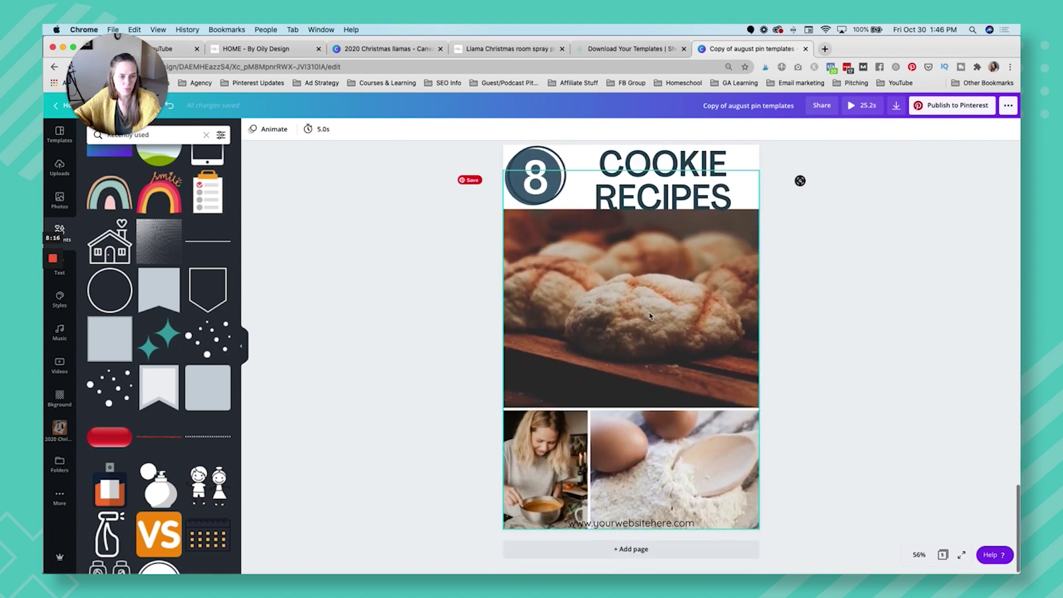
{"action": "left_click", "coordinate": [407, 312]}
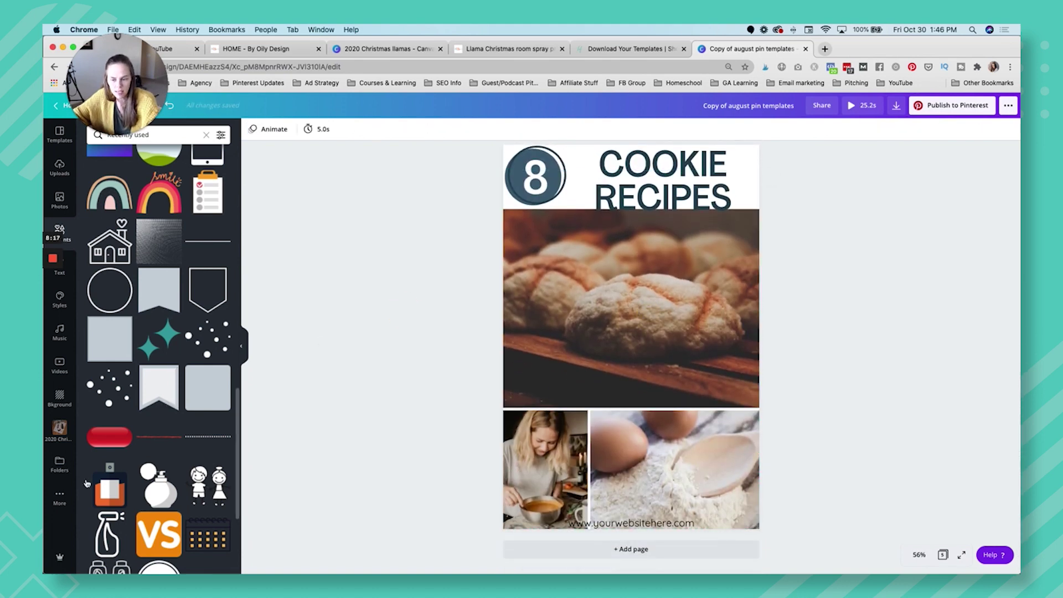
{"action": "left_click", "coordinate": [59, 430]}
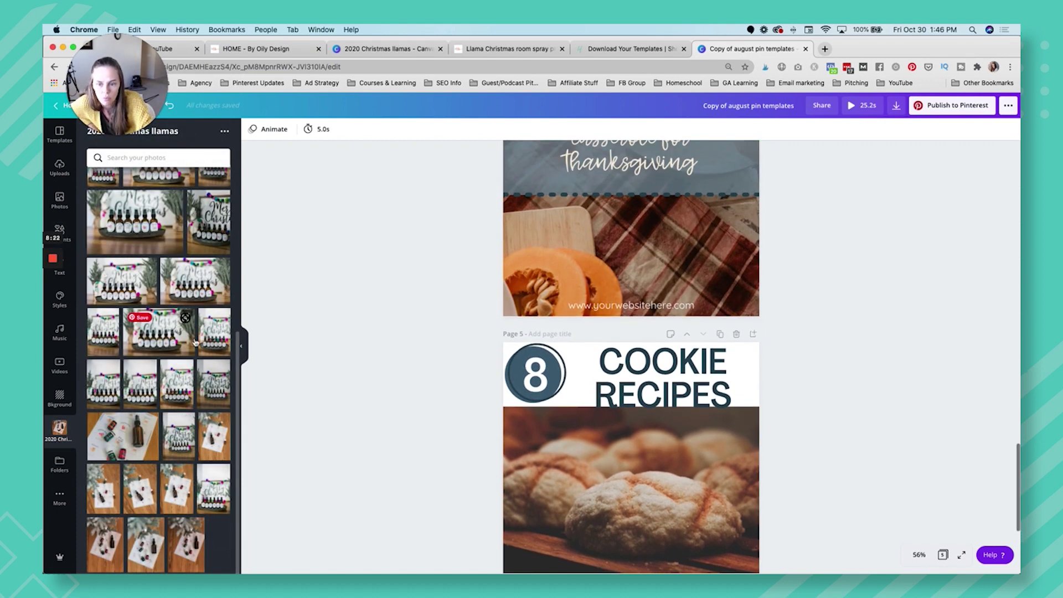
{"action": "scroll", "coordinate": [185, 334], "scroll_direction": "up", "scroll_amount": 5}
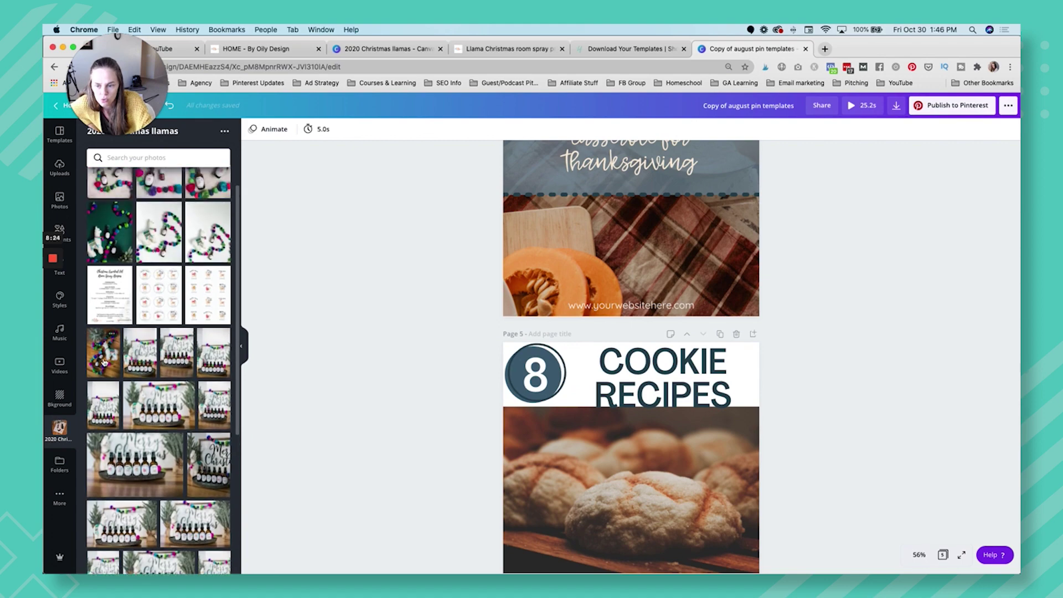
{"action": "scroll", "coordinate": [204, 224], "scroll_direction": "up", "scroll_amount": 1}
{"action": "left_click_drag", "start_coordinate": [206, 281], "coordinate": [652, 467]}
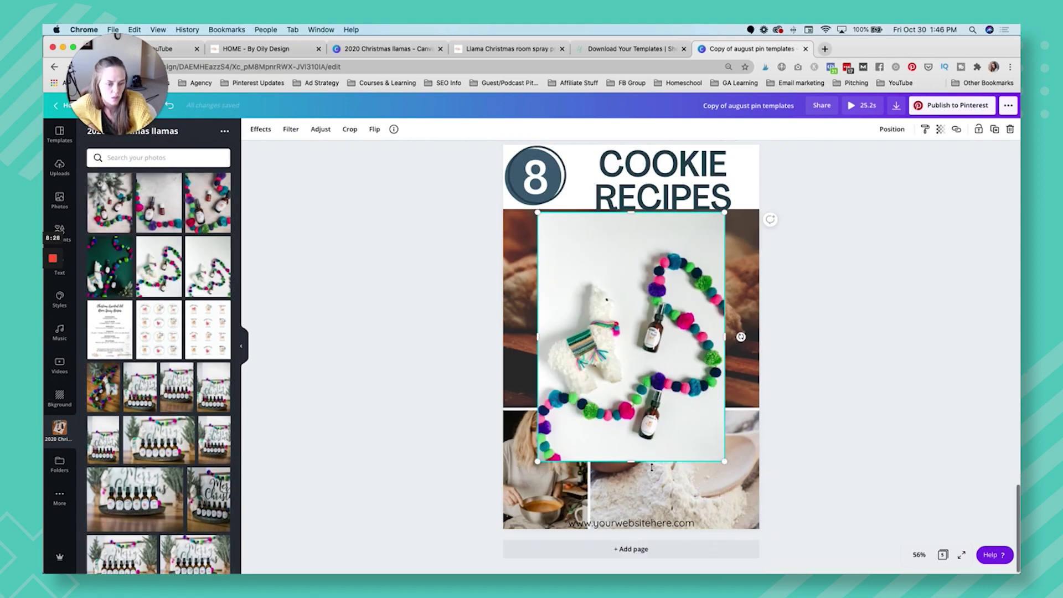
{"action": "left_click_drag", "start_coordinate": [638, 393], "coordinate": [640, 370]}
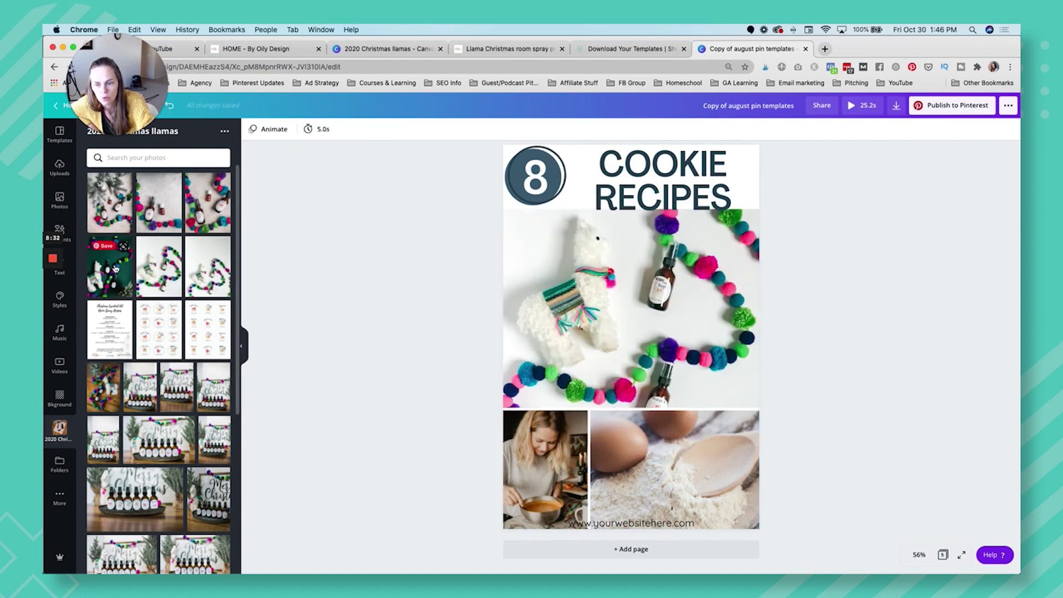
Step: Fill page 5's small lower-left frame with the pine branch and spray bottles photo, then enlarge and reposition it around the bottles
{"action": "left_click", "coordinate": [113, 213]}
{"action": "left_click_drag", "start_coordinate": [617, 347], "coordinate": [568, 464]}
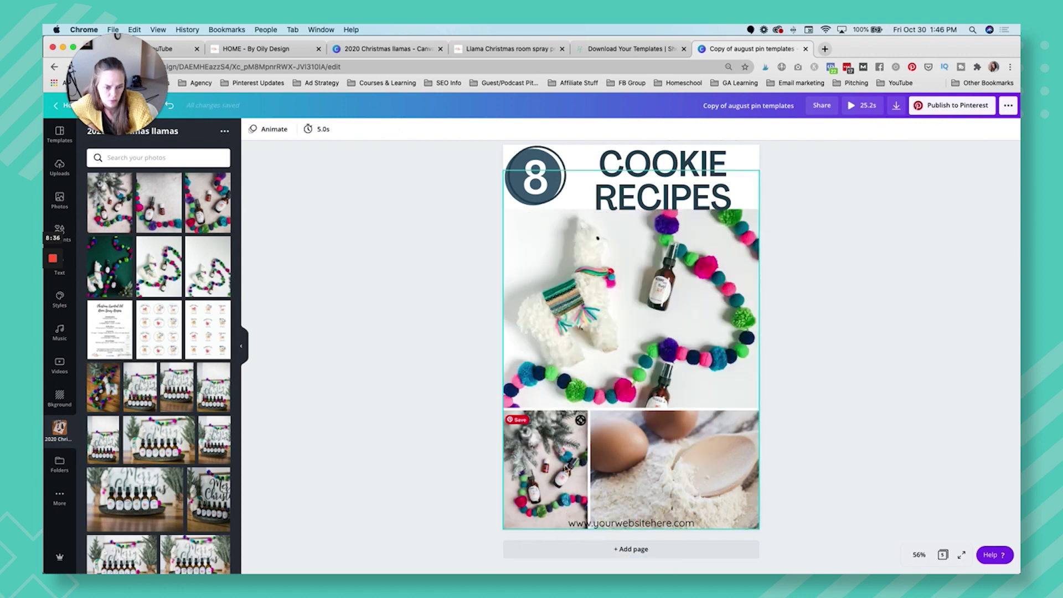
{"action": "left_click", "coordinate": [565, 468]}
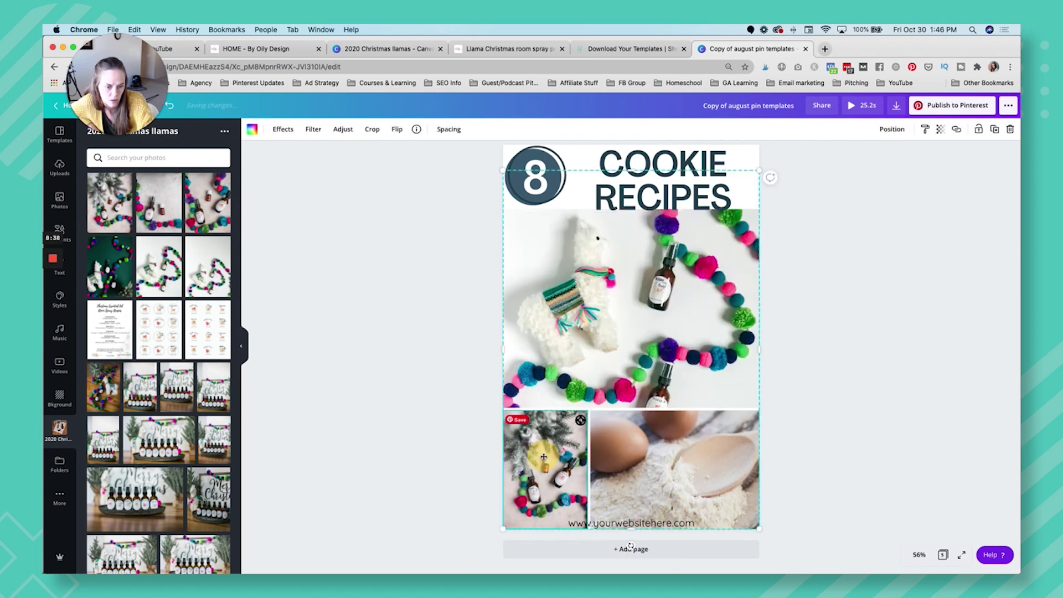
{"action": "double_click", "coordinate": [544, 457]}
{"action": "left_click_drag", "start_coordinate": [590, 529], "coordinate": [643, 573]}
{"action": "left_click_drag", "start_coordinate": [551, 481], "coordinate": [520, 442]}
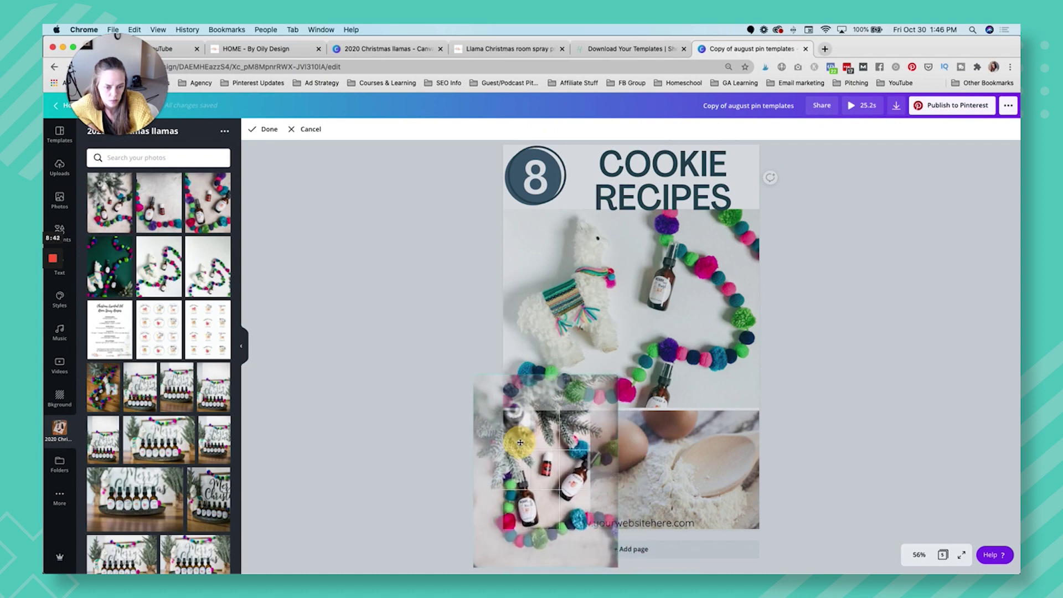
{"action": "left_click", "coordinate": [384, 436]}
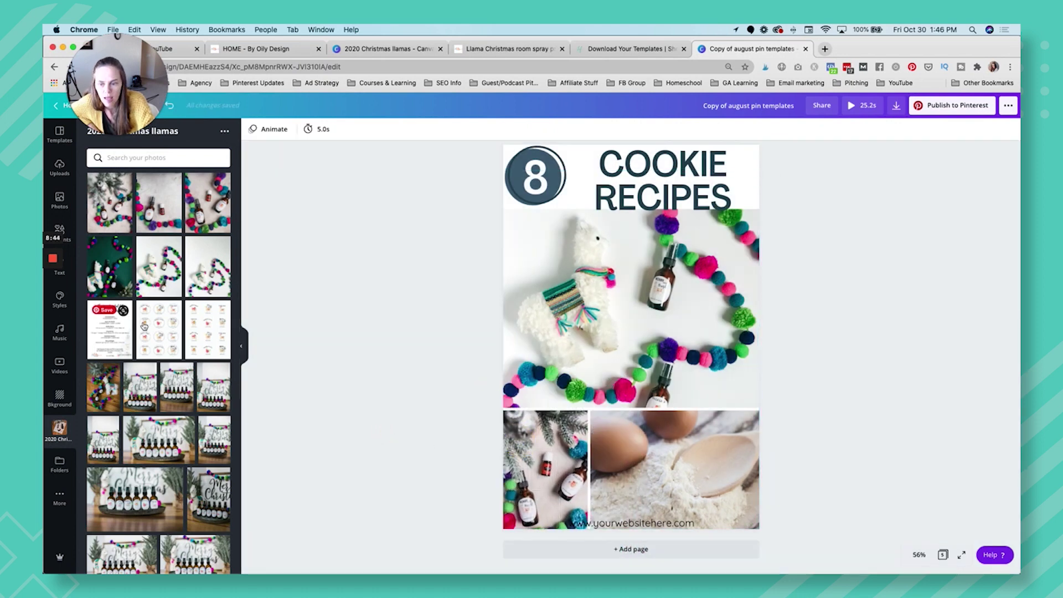
Step: Fill page 5's lower-right frame with the spray bottle and label sheet photo, and replace the placeholder website address with byoilydesign.com
{"action": "scroll", "coordinate": [216, 377], "scroll_direction": "down", "scroll_amount": 5}
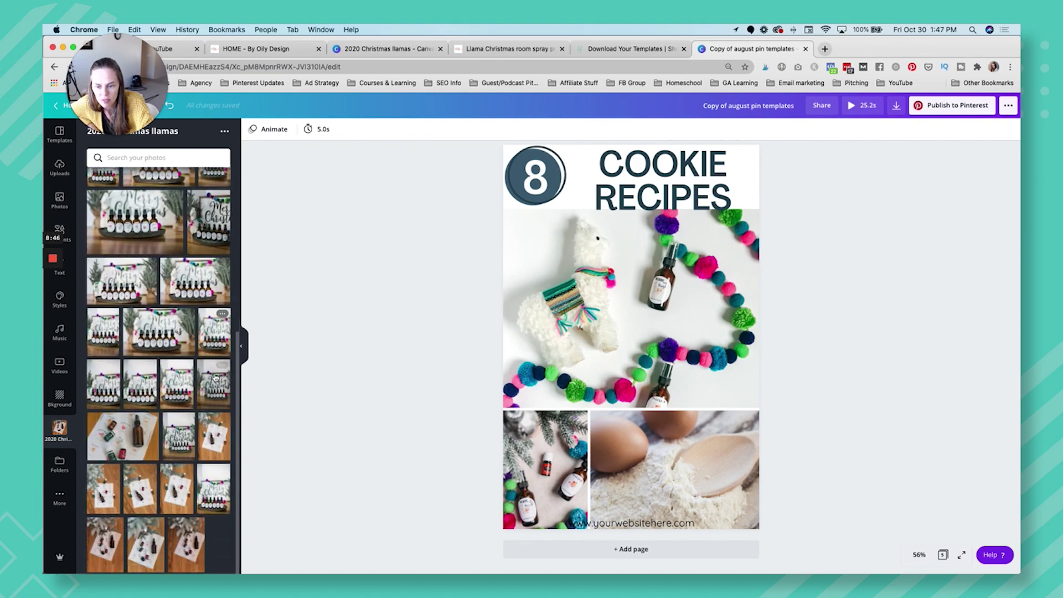
{"action": "left_click_drag", "start_coordinate": [216, 439], "coordinate": [681, 469]}
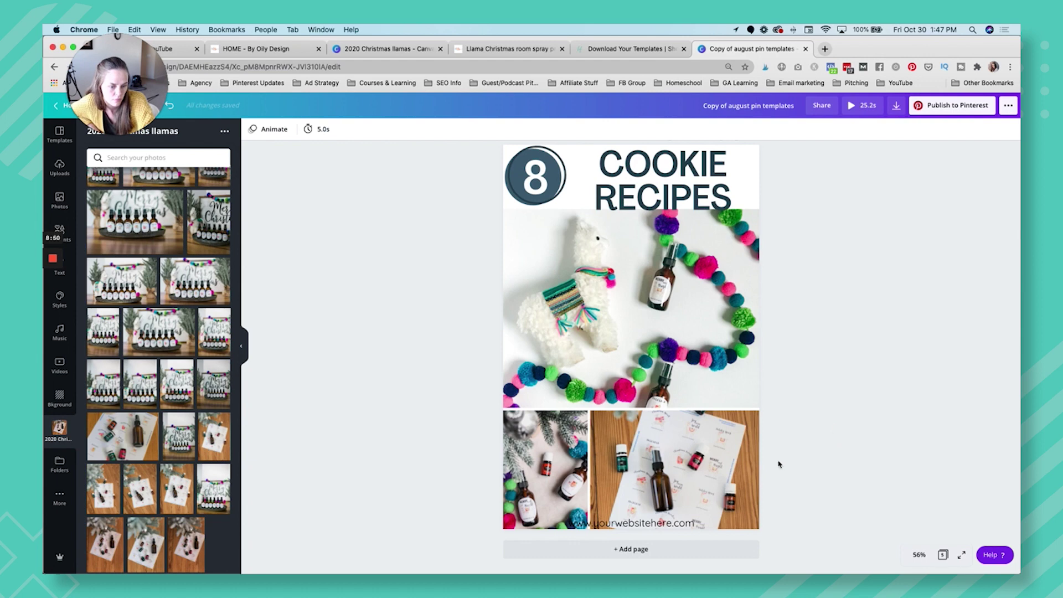
{"action": "left_click", "coordinate": [664, 525]}
{"action": "key", "text": "Delete"}
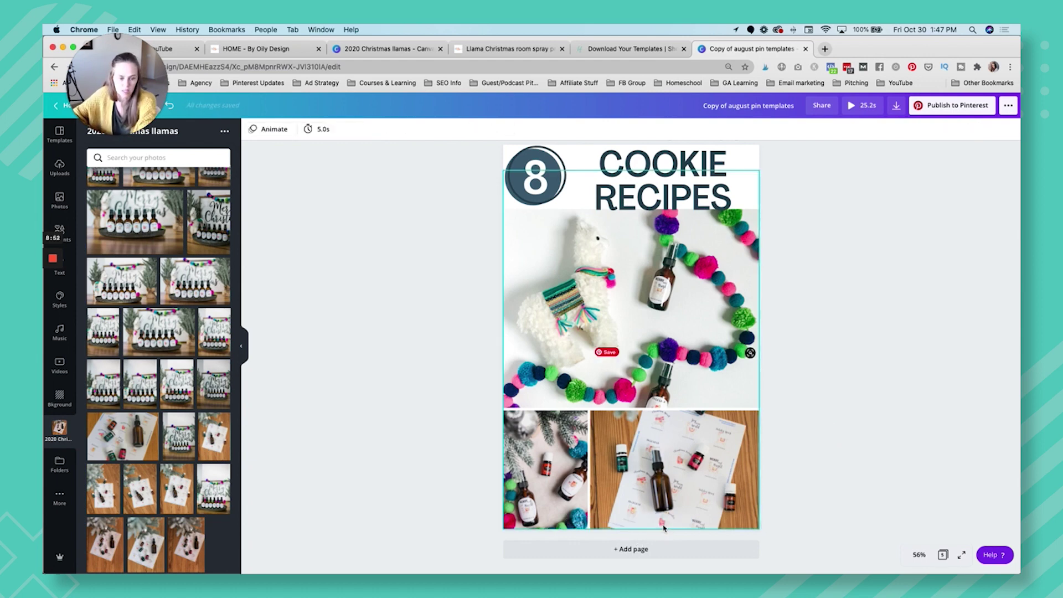
{"action": "key", "text": "super+v"}
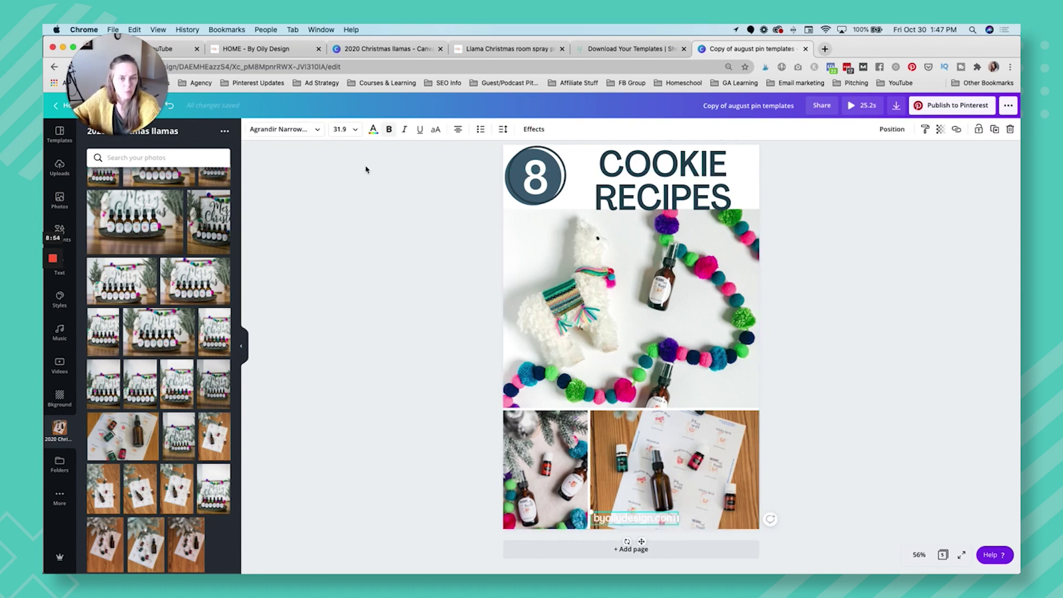
Step: Try red and turquoise on page 5's byoilydesign.com text, then color it dark navy like the heading
{"action": "left_click", "coordinate": [376, 130]}
{"action": "left_click", "coordinate": [118, 243]}
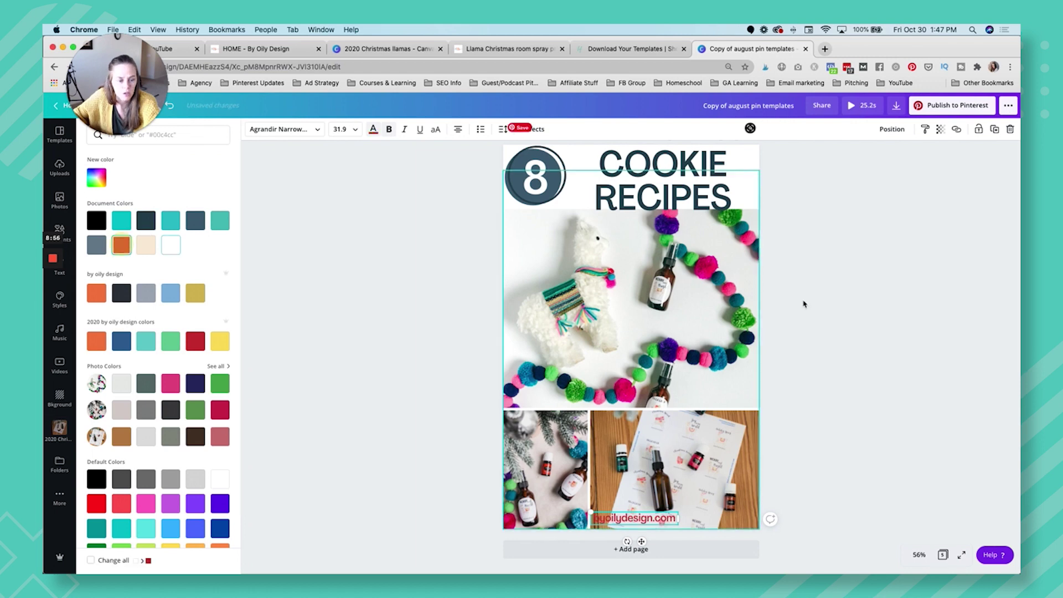
{"action": "left_click", "coordinate": [127, 223]}
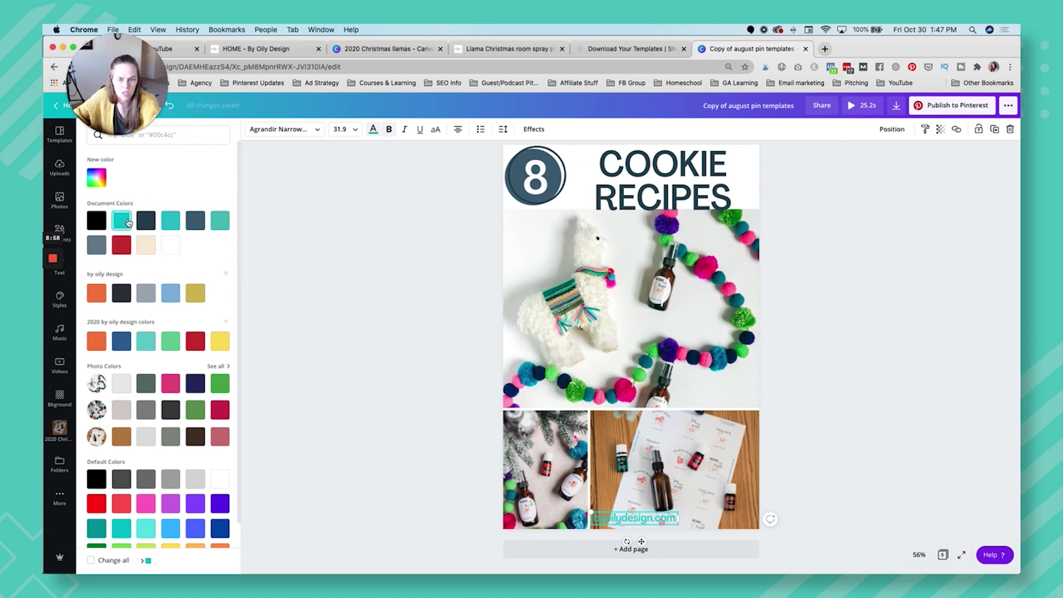
{"action": "left_click", "coordinate": [146, 220]}
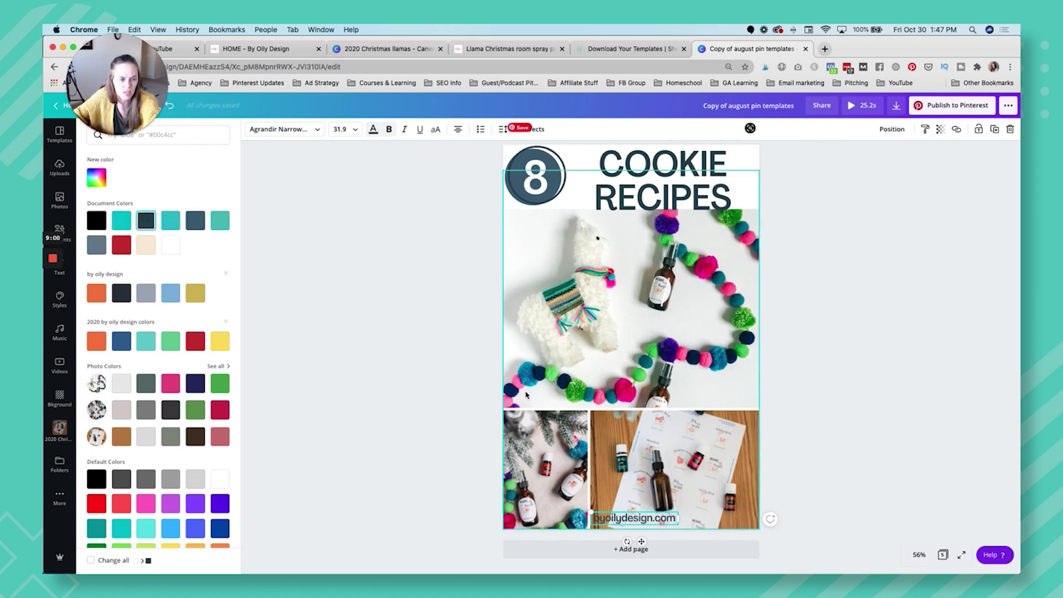
{"action": "left_click", "coordinate": [900, 440]}
Step: Change the number in the circle beside page 5's heading to 6
{"action": "left_click", "coordinate": [531, 176]}
{"action": "double_click", "coordinate": [536, 172]}
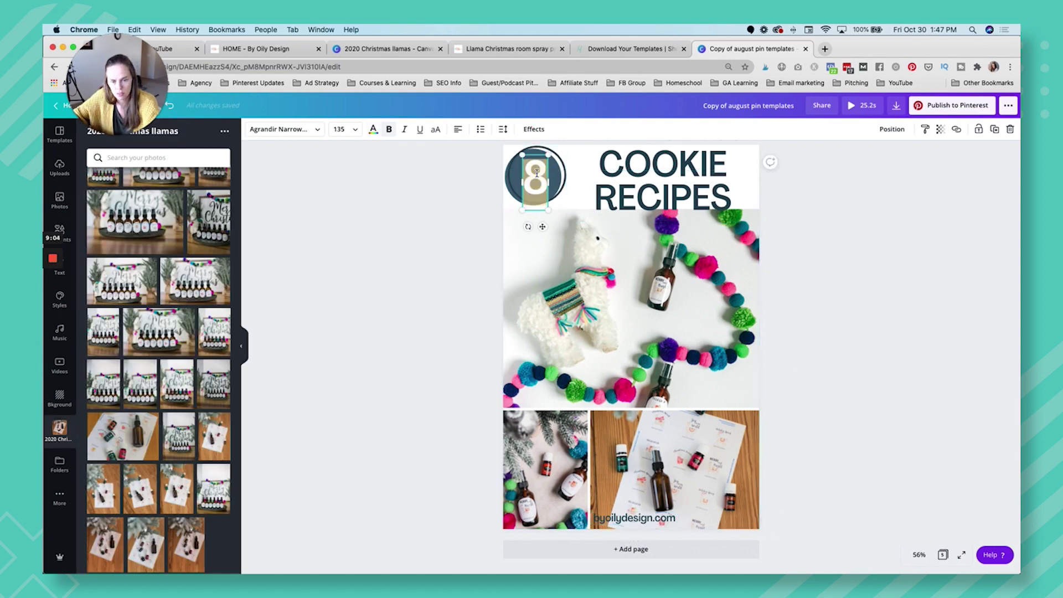
{"action": "type", "text": "6"}
Step: Replace page 5's COOKIE RECIPES heading with ESSENTIAL OIL ROOM SPRAYS
{"action": "left_click", "coordinate": [664, 169]}
{"action": "double_click", "coordinate": [668, 169]}
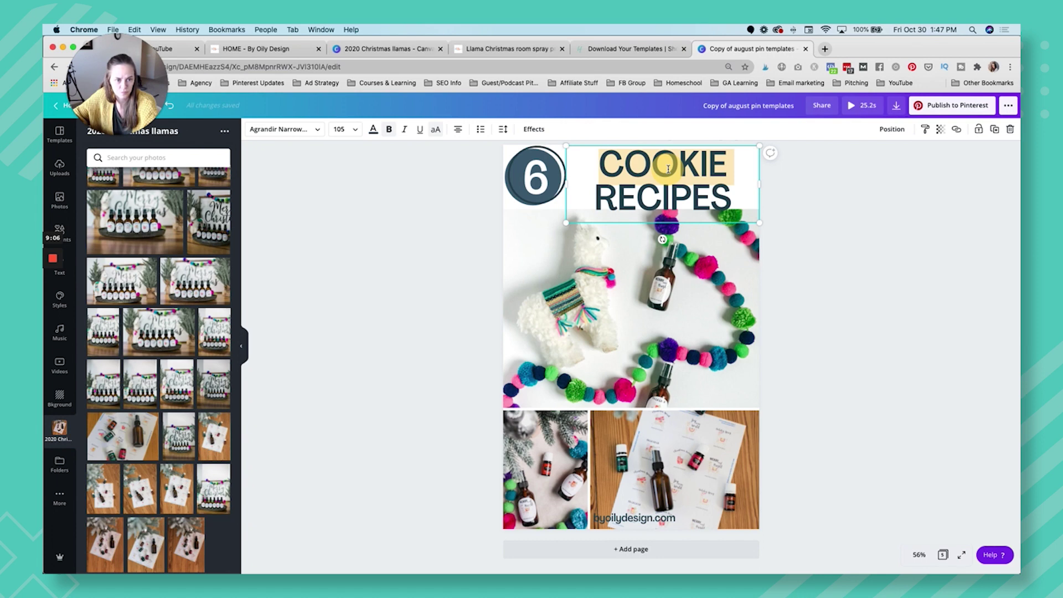
{"action": "triple_click", "coordinate": [668, 169]}
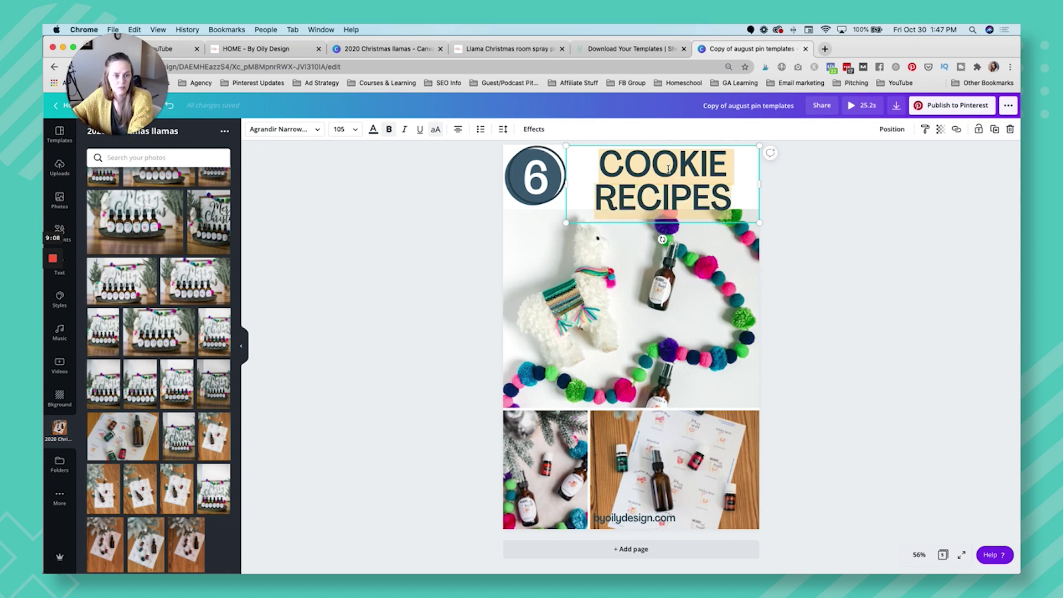
{"action": "type", "text": "ESSENTIA"}
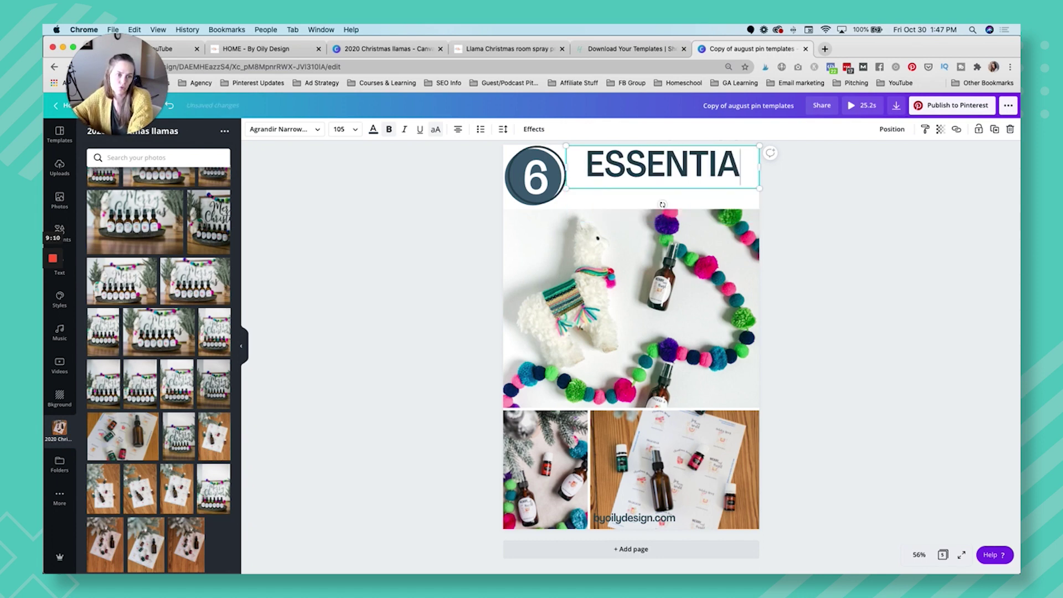
{"action": "type", "text": "L OIL "}
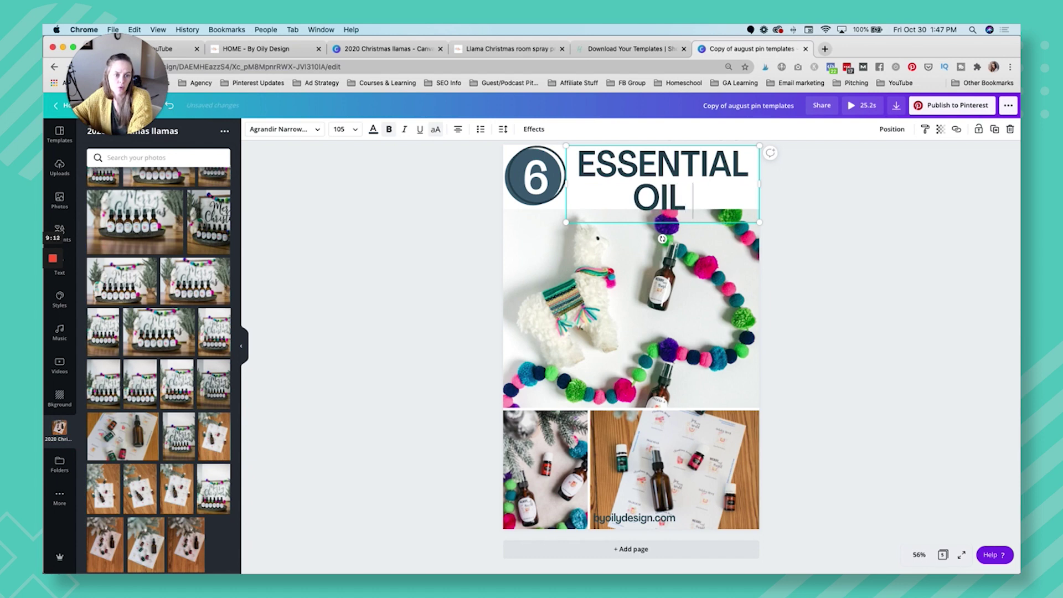
{"action": "type", "text": "ROOM SPRA"}
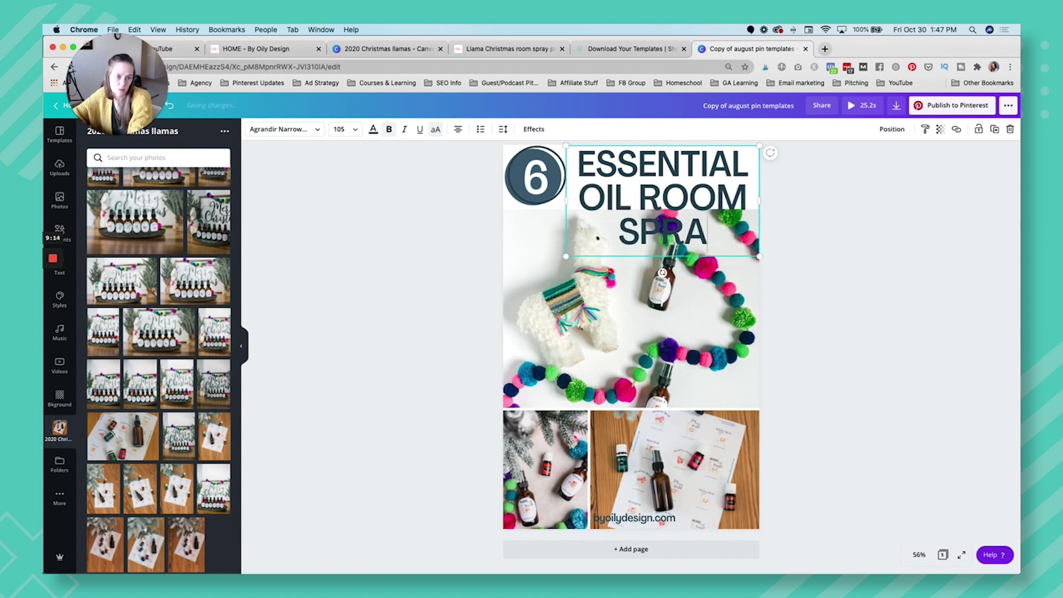
{"action": "type", "text": "YS"}
Step: Shrink page 5's photo grid from above and reduce the heading to size 81.9 so all three lines fit above the photos
{"action": "left_click", "coordinate": [695, 299]}
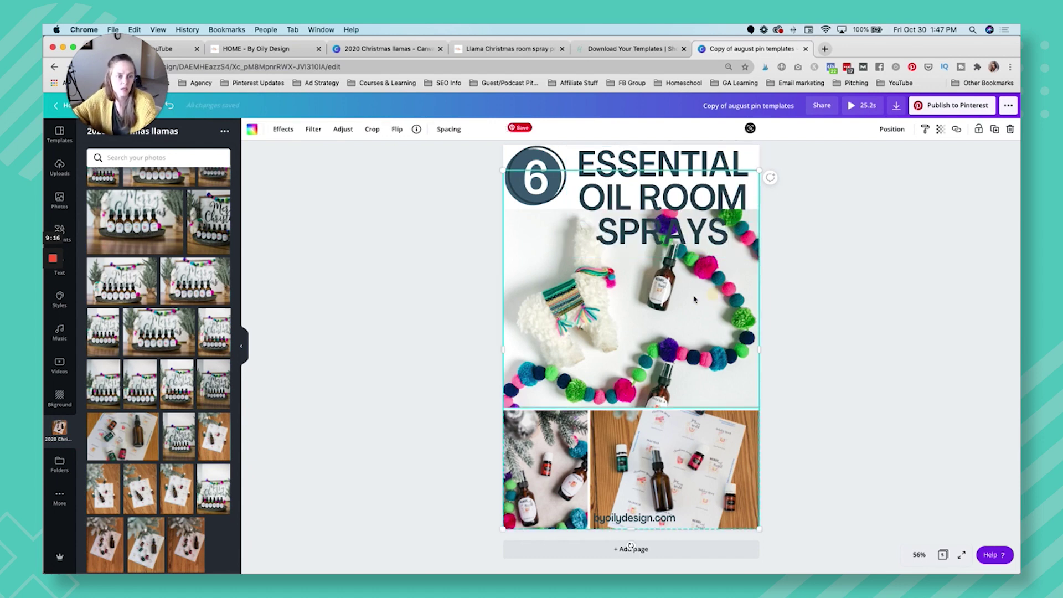
{"action": "left_click_drag", "start_coordinate": [760, 170], "coordinate": [717, 231]}
{"action": "left_click", "coordinate": [753, 249]}
{"action": "left_click_drag", "start_coordinate": [719, 187], "coordinate": [757, 188]}
{"action": "left_click", "coordinate": [809, 225]}
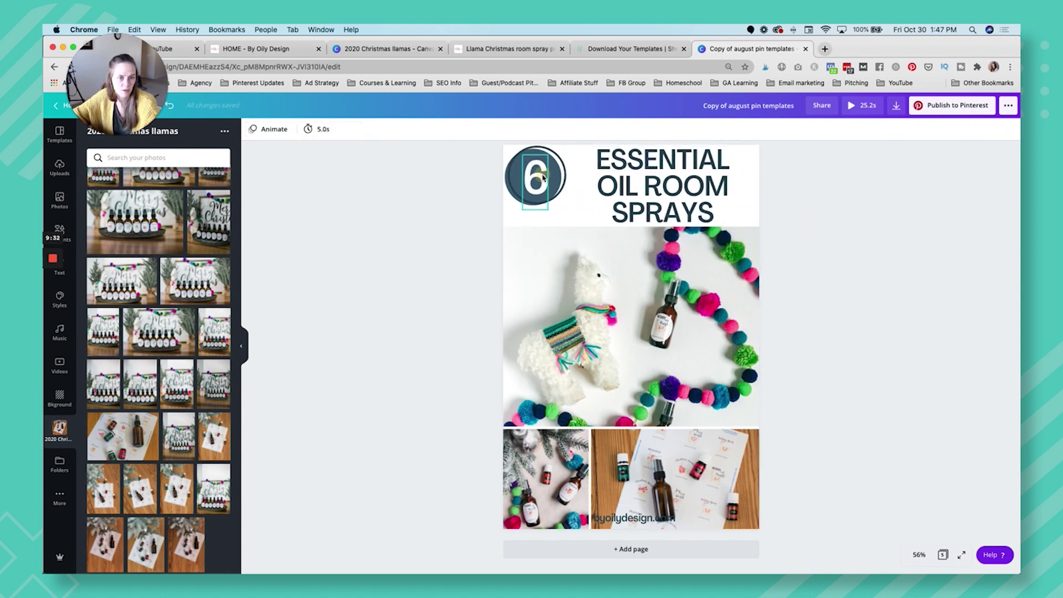
Step: Enlarge the circle and its number 6 together to fill the space beside page 5's heading
{"action": "left_click", "coordinate": [523, 177]}
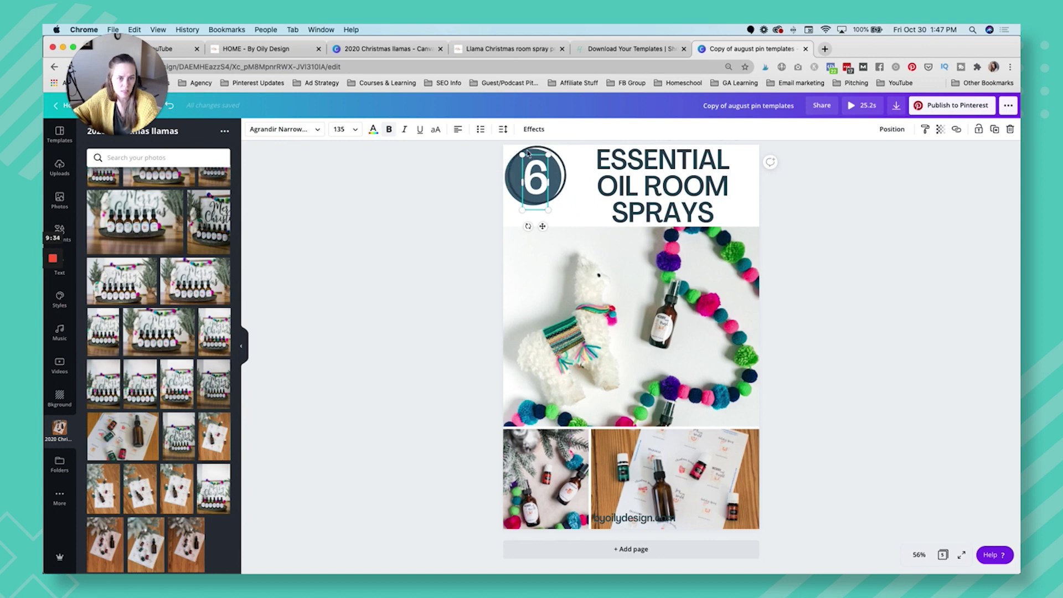
{"action": "left_click", "coordinate": [427, 173]}
{"action": "left_click", "coordinate": [531, 188]}
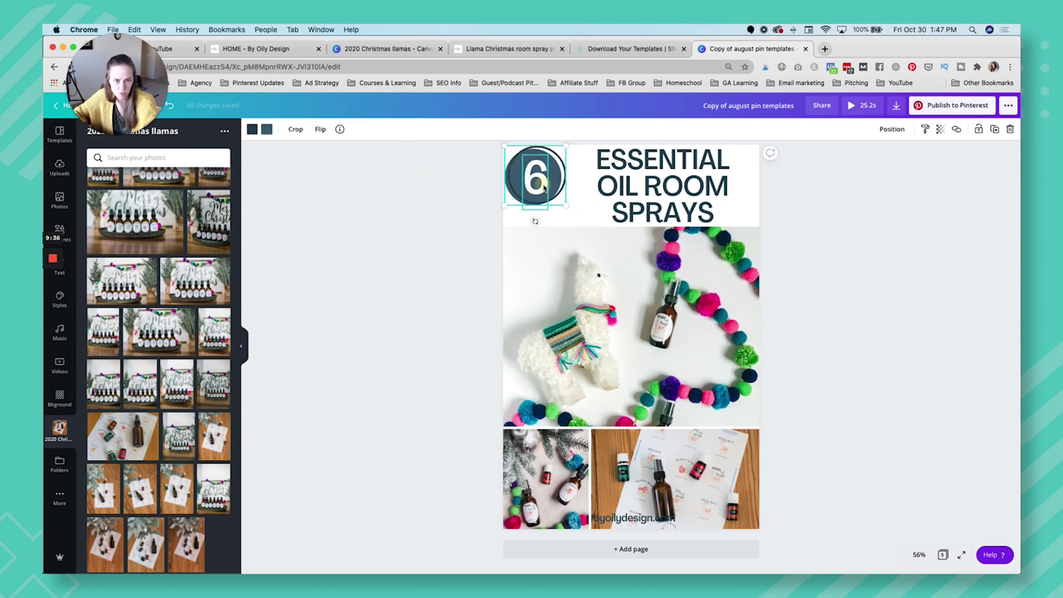
{"action": "left_click", "coordinate": [545, 188], "text": "shift"}
{"action": "left_click_drag", "start_coordinate": [565, 205], "coordinate": [591, 206]}
{"action": "left_click", "coordinate": [551, 199]}
{"action": "left_click", "coordinate": [429, 197]}
Step: Color the number circle's outer ring dark red and its fill bright green from the photo colors
{"action": "left_click", "coordinate": [512, 189]}
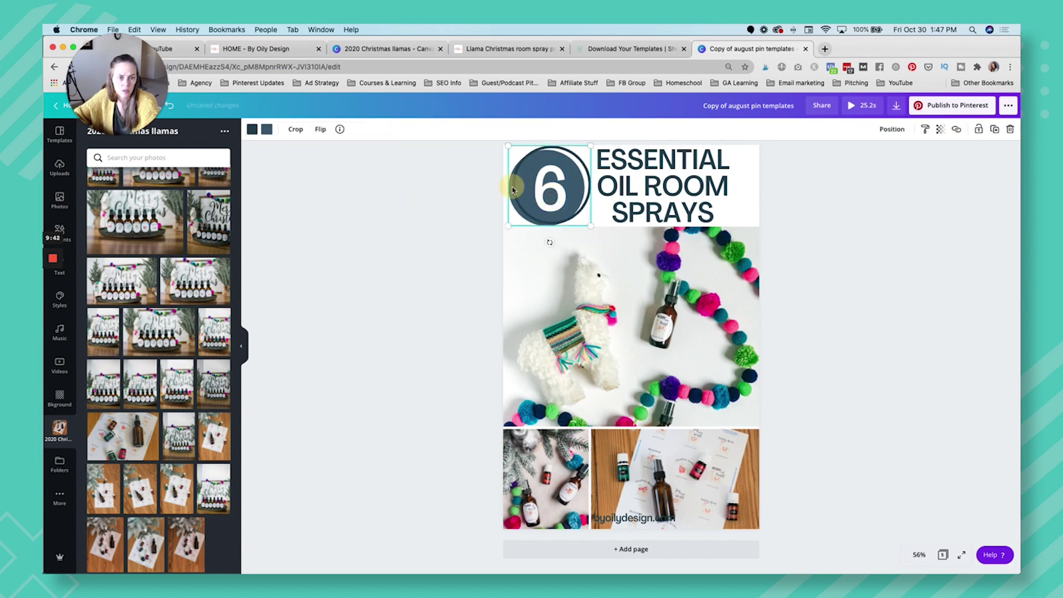
{"action": "left_click", "coordinate": [255, 128]}
{"action": "left_click", "coordinate": [121, 245]}
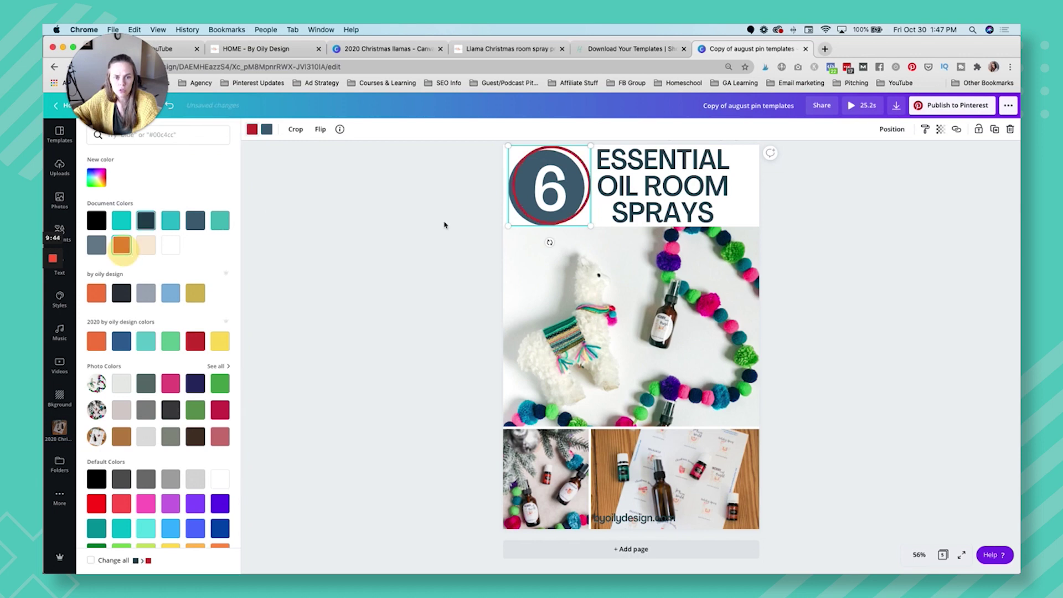
{"action": "left_click", "coordinate": [265, 133]}
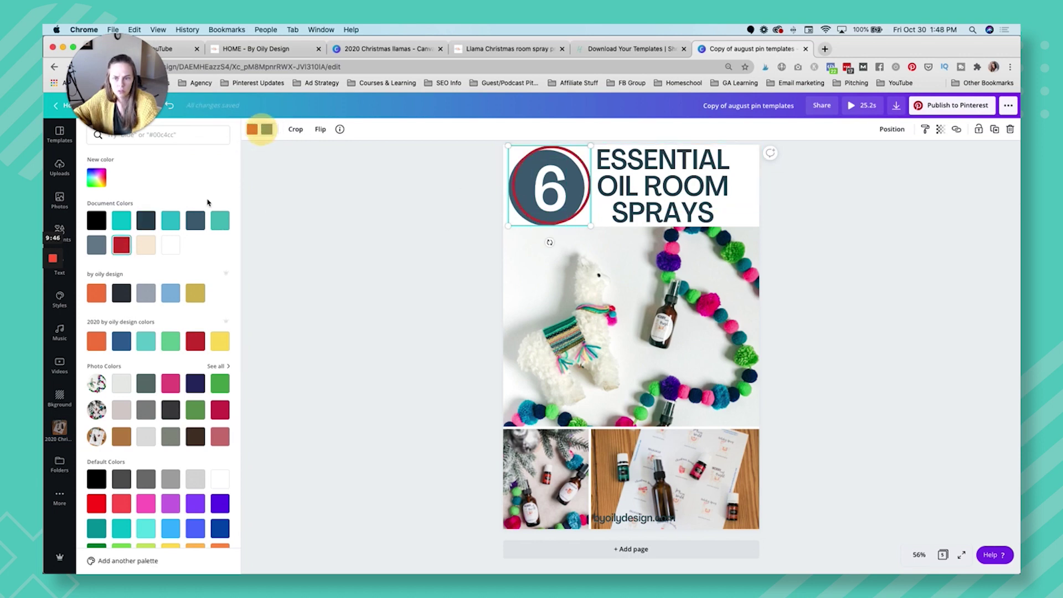
{"action": "scroll", "coordinate": [193, 271], "scroll_direction": "down", "scroll_amount": 1}
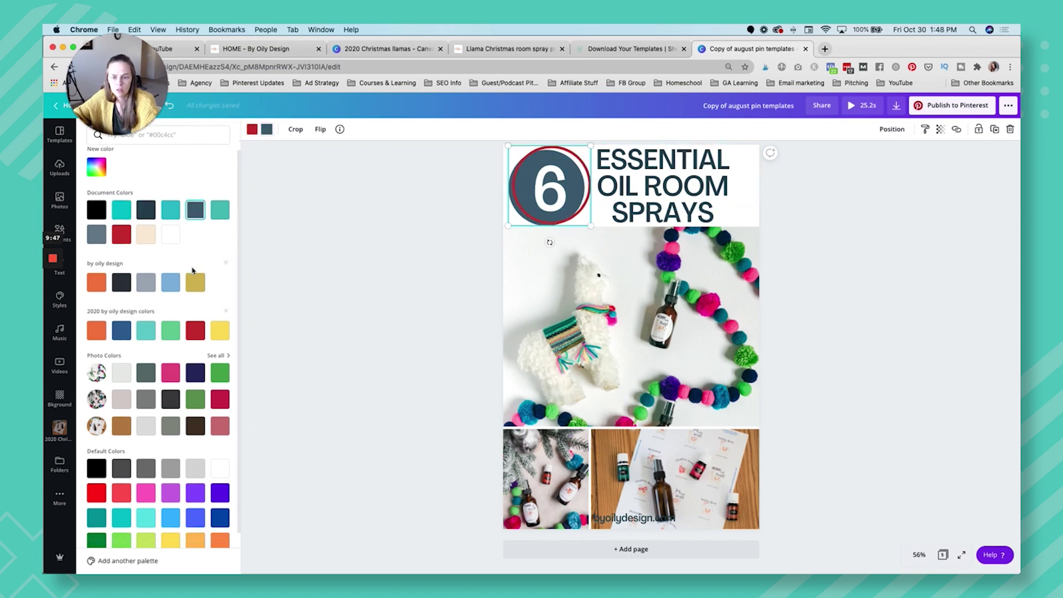
{"action": "left_click", "coordinate": [220, 376]}
Step: Color the ESSENTIAL OIL ROOM SPRAYS heading the same dark red as the circle's ring
{"action": "left_click", "coordinate": [658, 174]}
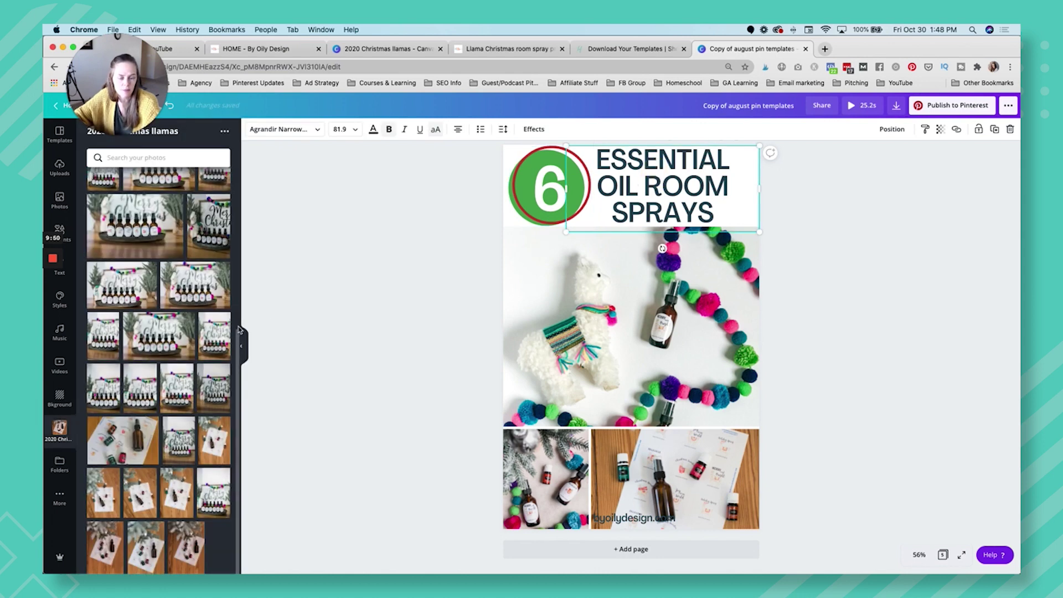
{"action": "left_click", "coordinate": [615, 184]}
{"action": "left_click_drag", "start_coordinate": [598, 161], "coordinate": [726, 211]}
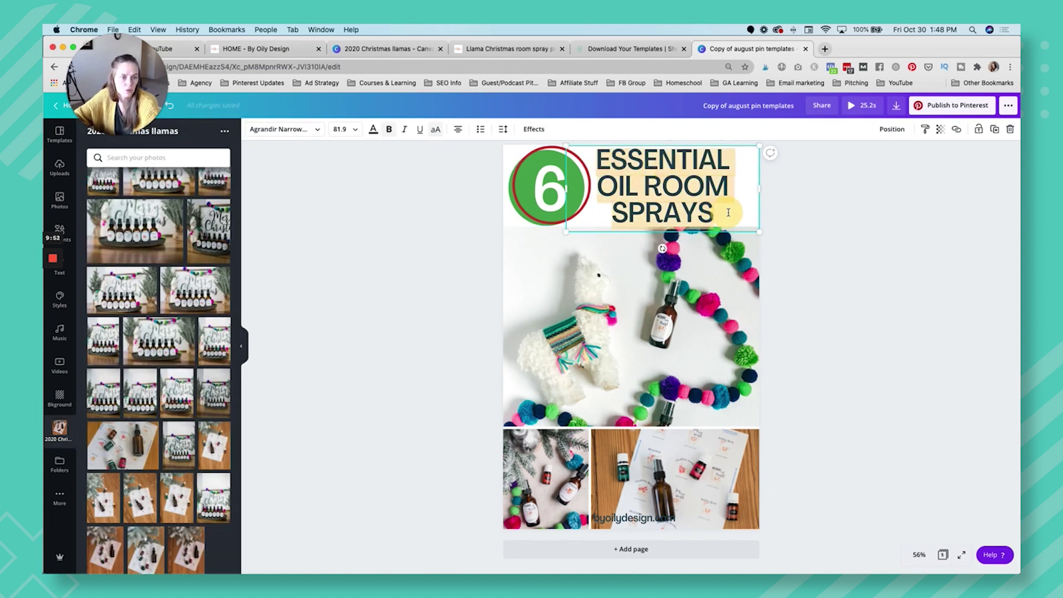
{"action": "left_click", "coordinate": [376, 130]}
{"action": "left_click", "coordinate": [120, 244]}
{"action": "left_click", "coordinate": [416, 265]}
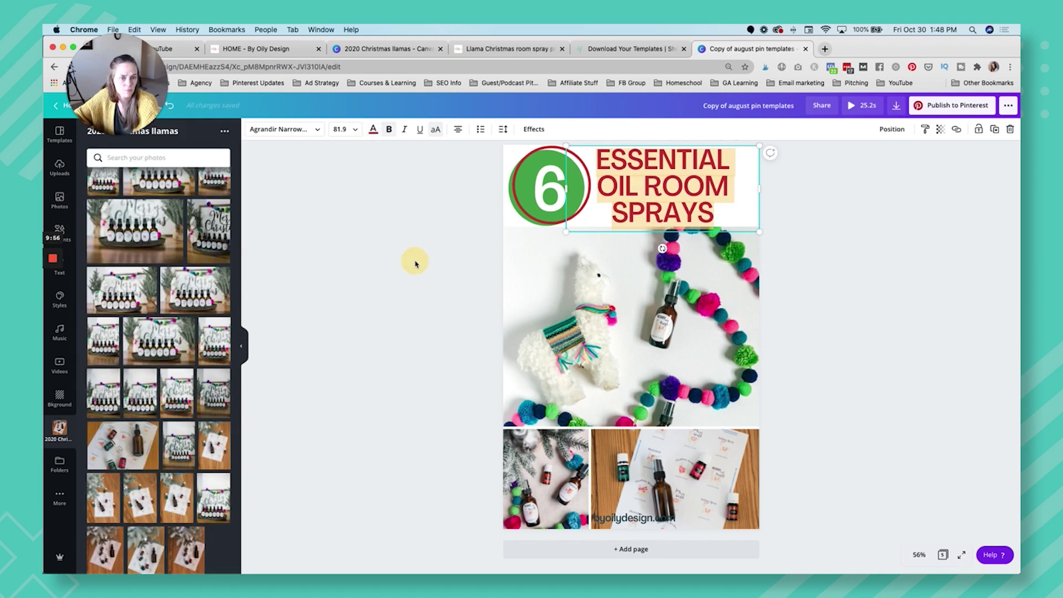
Step: Change the number circle's fill to the muted green from the second photo's colors
{"action": "left_click", "coordinate": [549, 188]}
{"action": "left_click", "coordinate": [520, 183]}
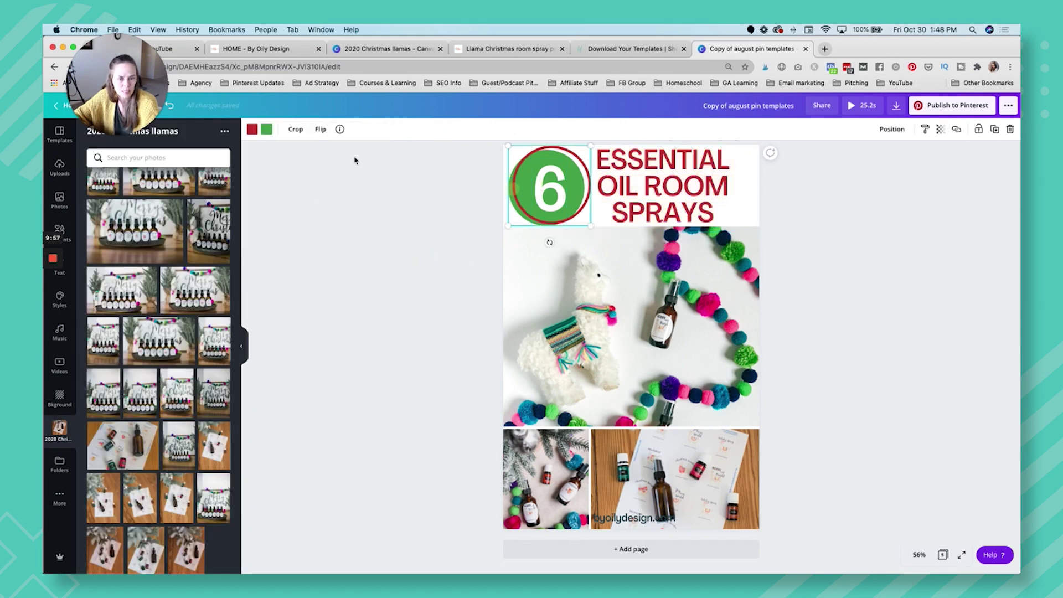
{"action": "left_click", "coordinate": [267, 130]}
{"action": "left_click", "coordinate": [203, 411]}
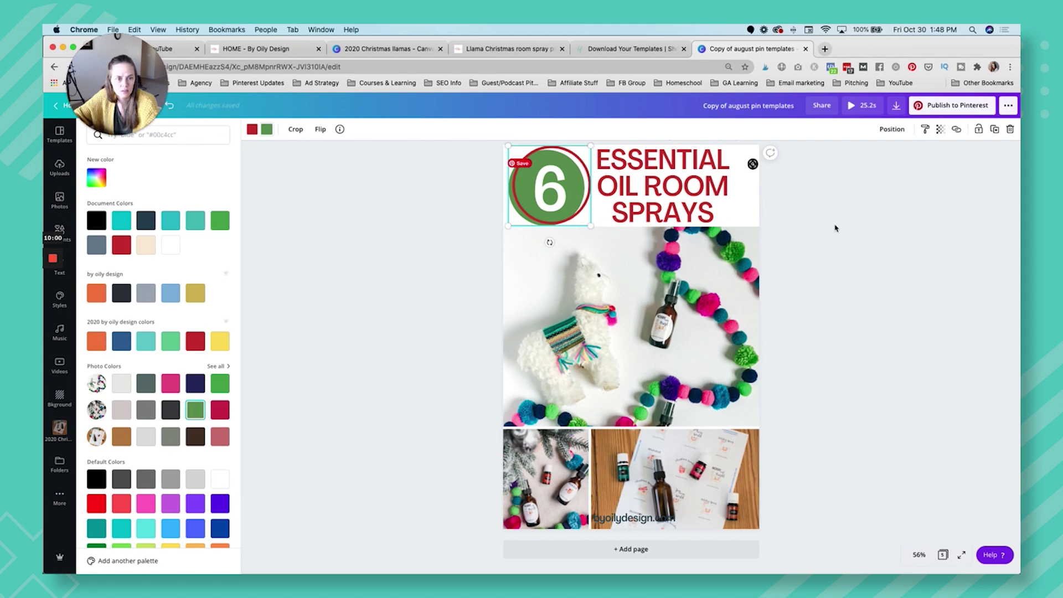
{"action": "left_click", "coordinate": [872, 254]}
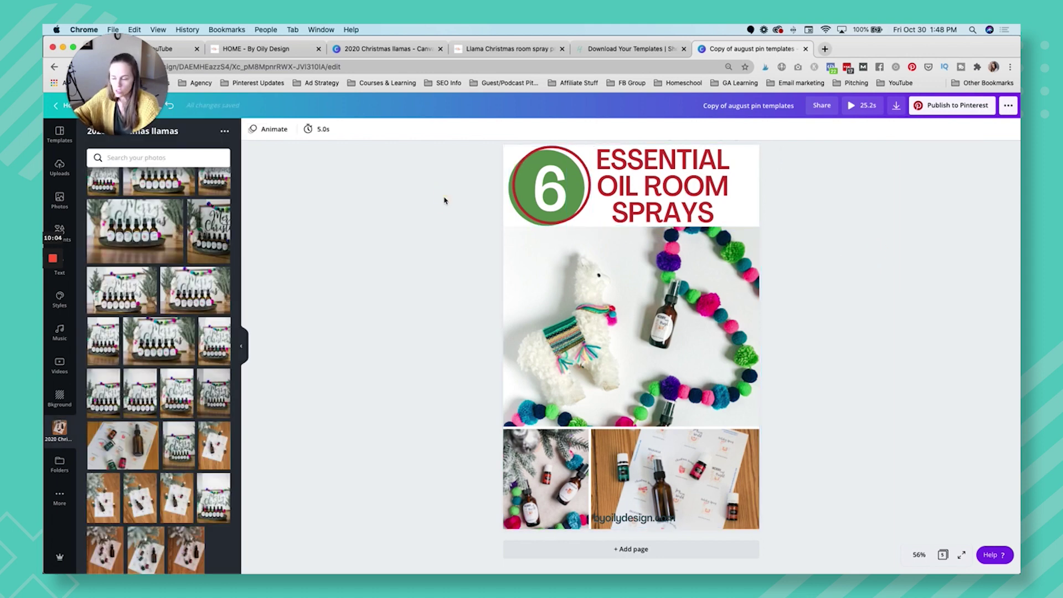
Step: Add a turquoise circle over the garland in the llama photo and place the text FREE LABELS! on it in two lines at size 51.7
{"action": "key", "text": "super+v"}
{"action": "left_click_drag", "start_coordinate": [658, 300], "coordinate": [703, 272]}
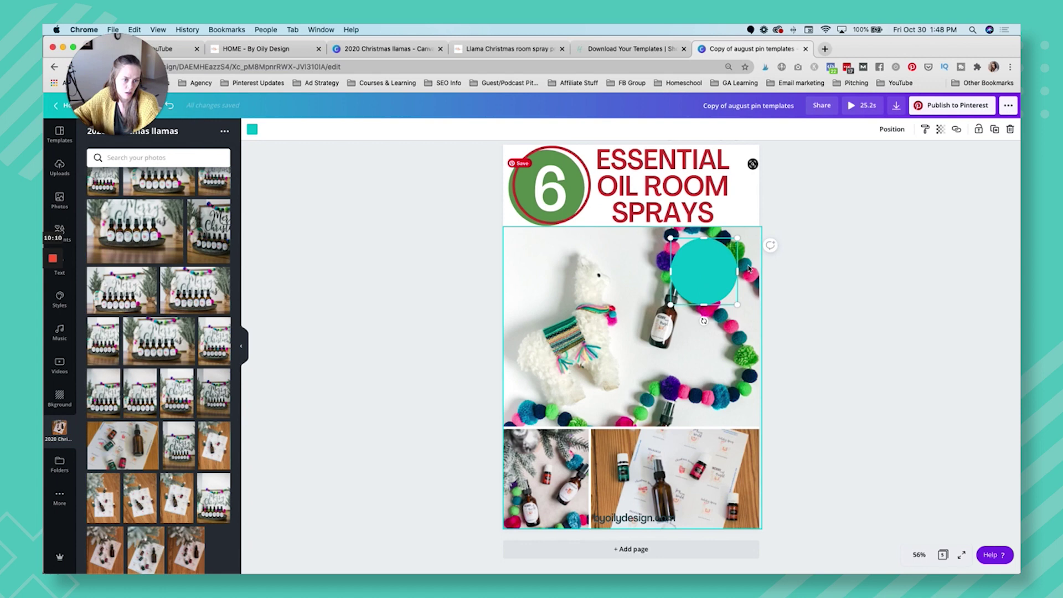
{"action": "key", "text": "super+v"}
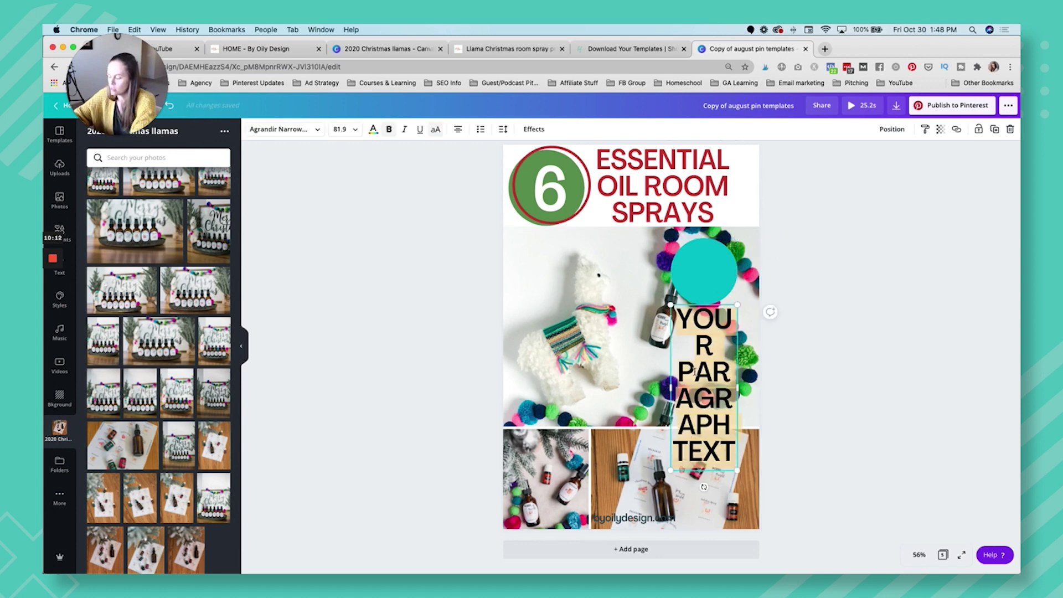
{"action": "type", "text": "FREE"}
{"action": "key", "text": "Return"}
{"action": "type", "text": "LABL"}
{"action": "type", "text": "LABELS!"}
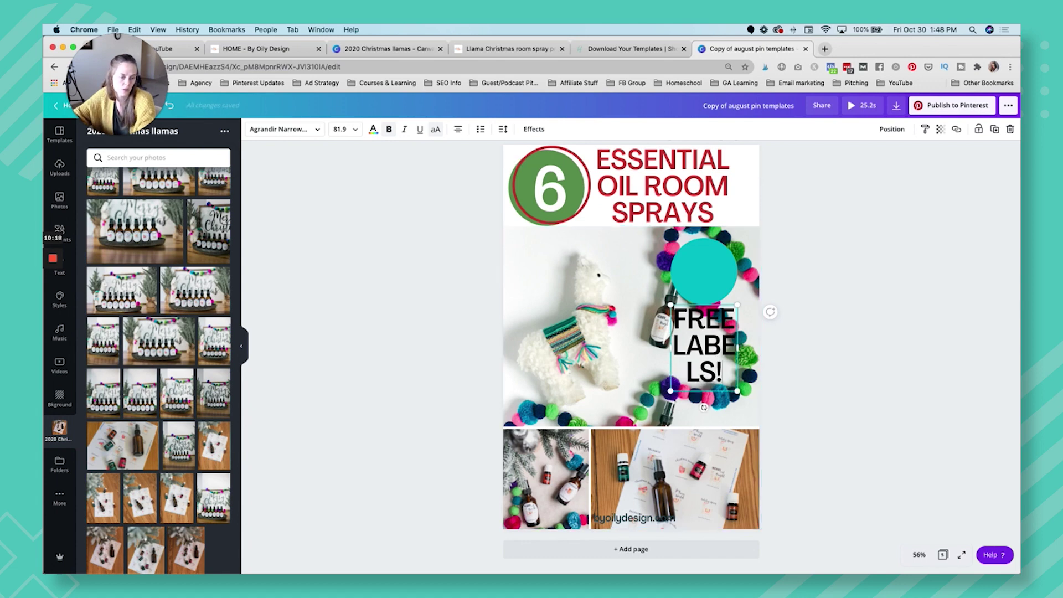
{"action": "left_click_drag", "start_coordinate": [739, 347], "coordinate": [723, 292]}
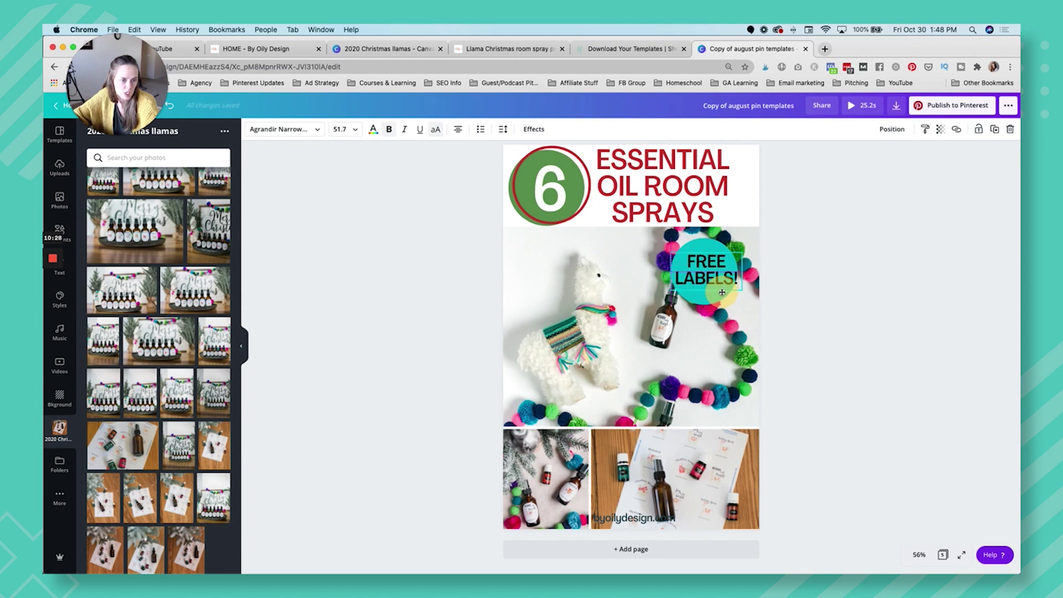
Step: Try white as the FREE LABELS! circle's fill, then color the circle dark red like the heading
{"action": "left_click", "coordinate": [722, 295]}
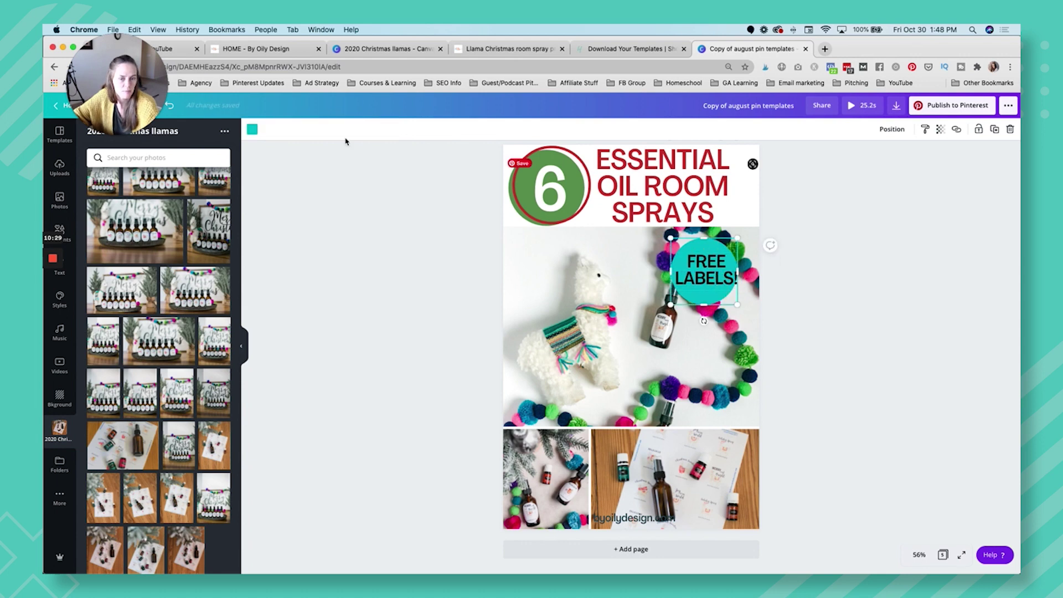
{"action": "left_click", "coordinate": [252, 129]}
{"action": "left_click", "coordinate": [220, 479]}
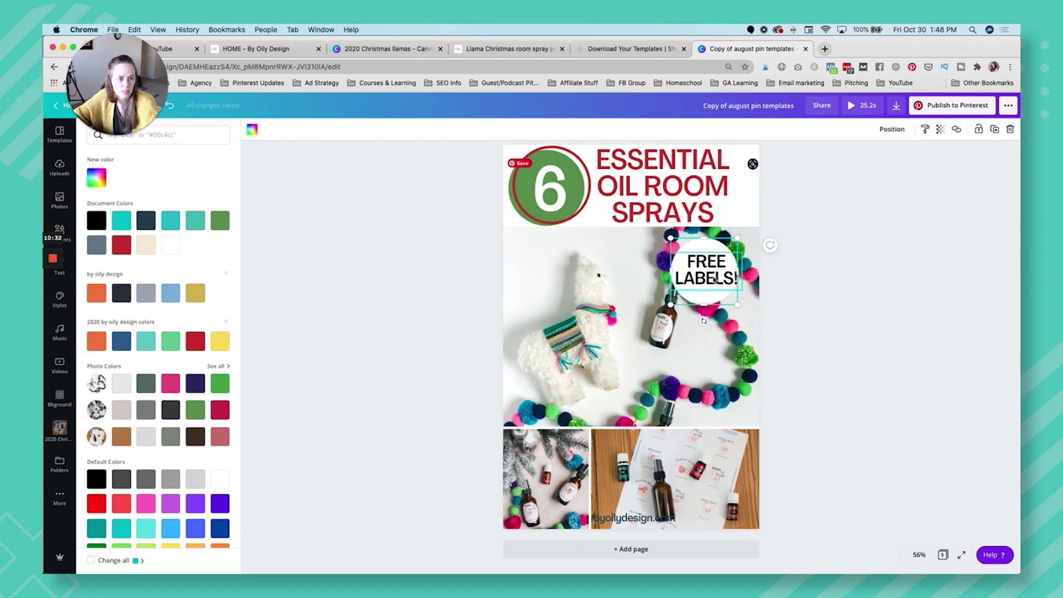
{"action": "left_click", "coordinate": [706, 271]}
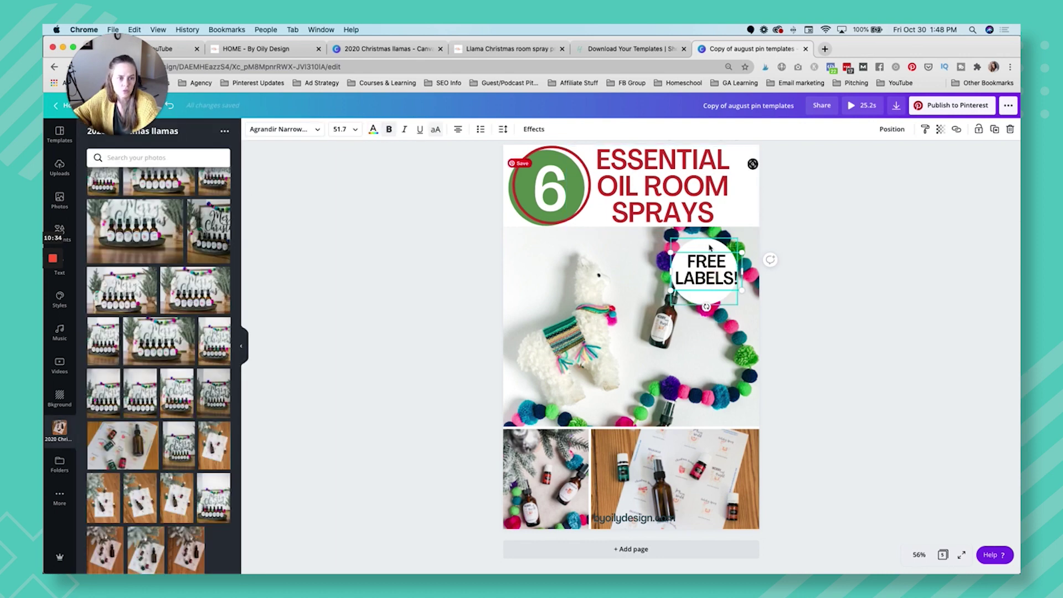
{"action": "left_click", "coordinate": [253, 129]}
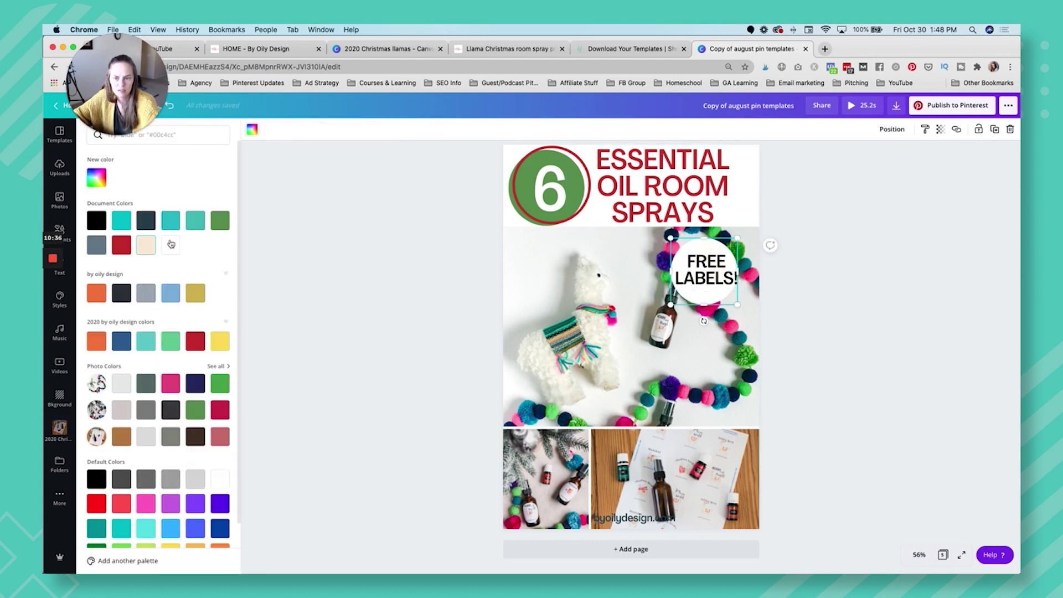
{"action": "left_click", "coordinate": [112, 248]}
Step: Color the FREE LABELS! text white, reduce it to size 45.7 and center it inside the red circle
{"action": "left_click", "coordinate": [705, 271]}
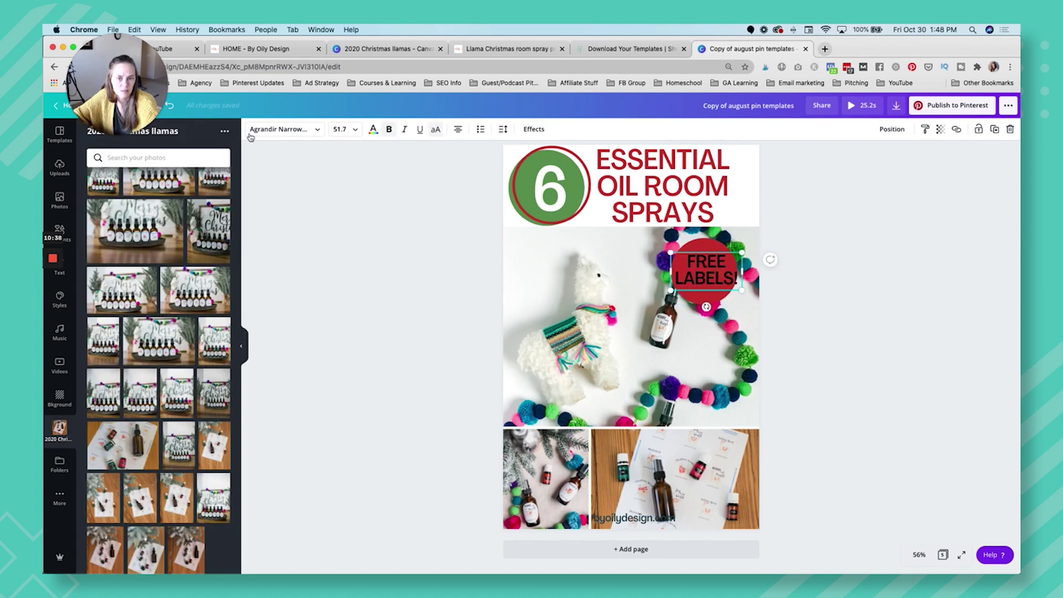
{"action": "left_click", "coordinate": [374, 129]}
{"action": "left_click", "coordinate": [727, 282]}
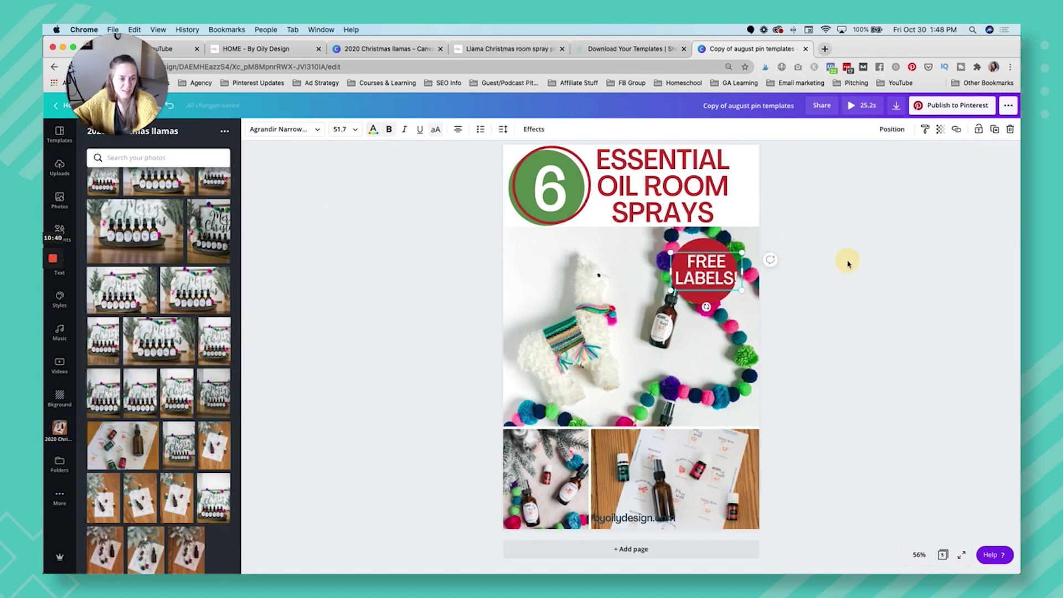
{"action": "left_click_drag", "start_coordinate": [737, 293], "coordinate": [709, 275]}
{"action": "left_click", "coordinate": [831, 274]}
{"action": "left_click", "coordinate": [708, 276]}
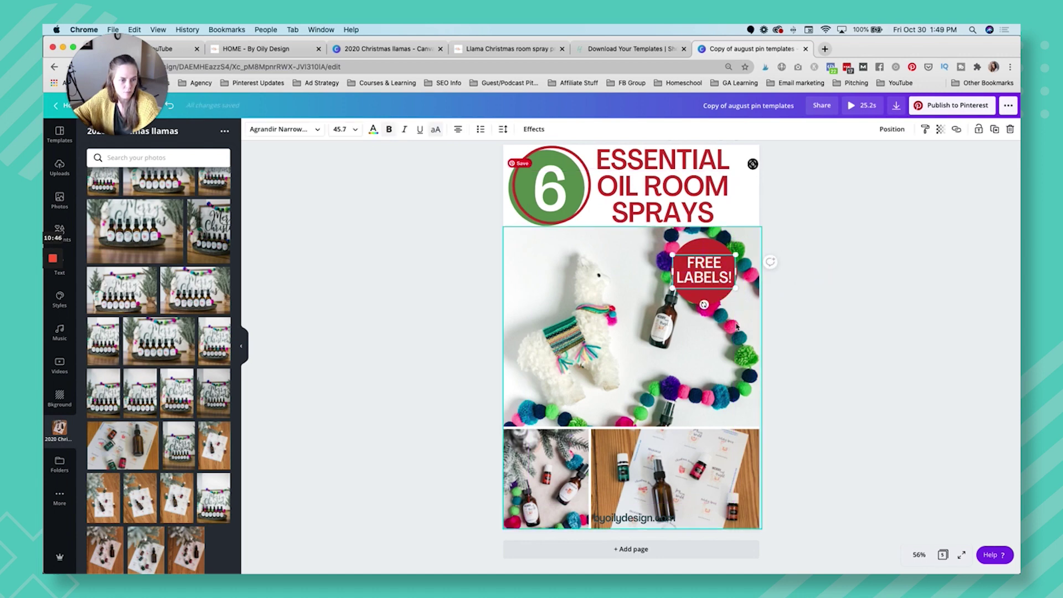
{"action": "left_click", "coordinate": [807, 309]}
Step: Group the FREE LABELS! text with its red circle and move the badge onto the upper-right corner of the label sheet photo
{"action": "left_click", "coordinate": [700, 249]}
{"action": "left_click", "coordinate": [700, 249], "text": "shift"}
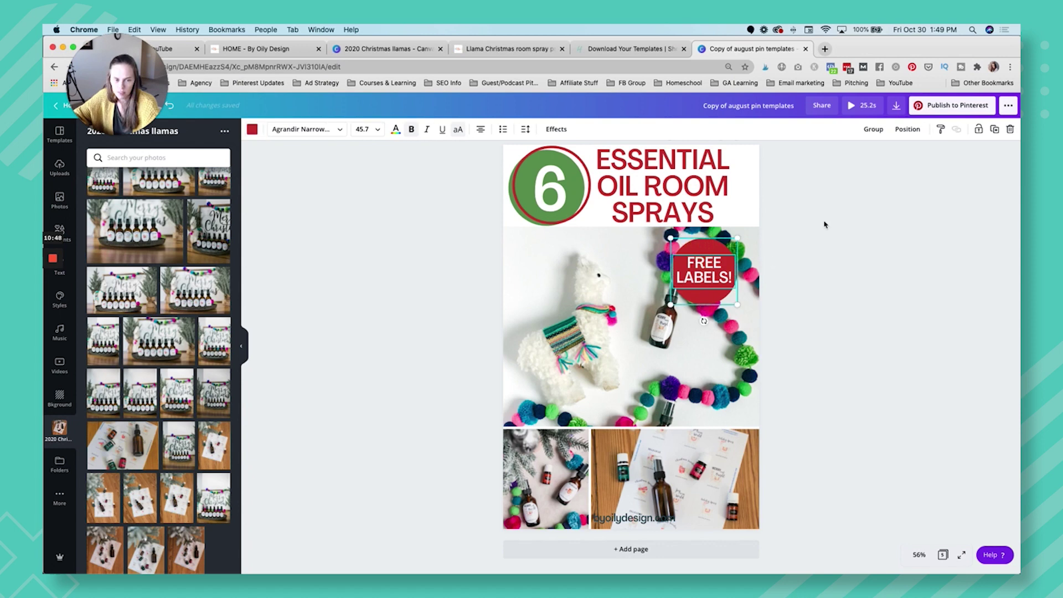
{"action": "left_click", "coordinate": [875, 130]}
{"action": "left_click_drag", "start_coordinate": [718, 277], "coordinate": [734, 433]}
{"action": "left_click", "coordinate": [828, 393]}
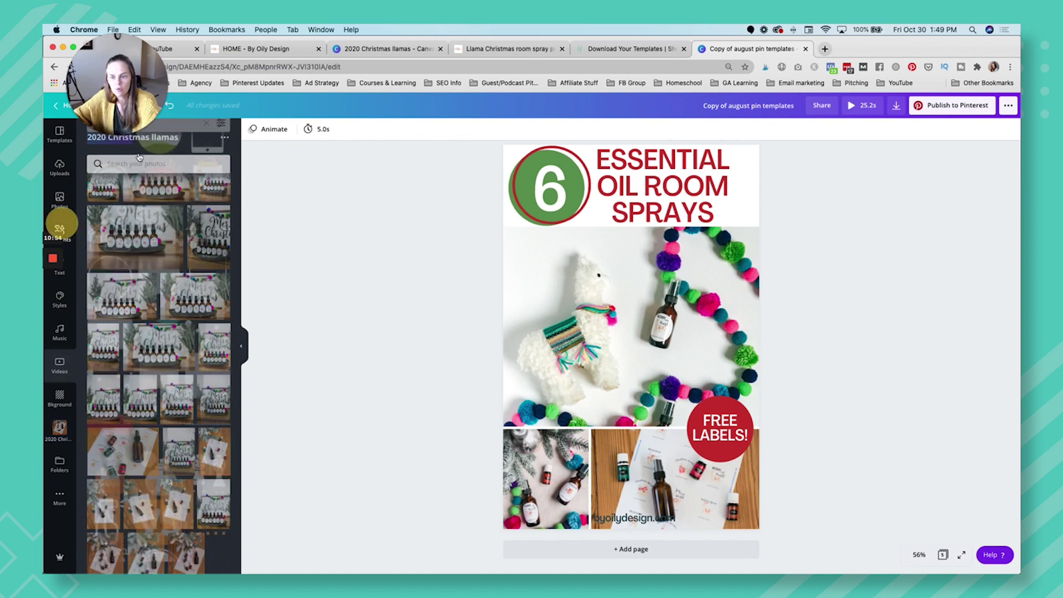
Step: Add the looped hand-drawn arrow graphic to the pin and color it the same dark red as the heading
{"action": "left_click", "coordinate": [59, 230]}
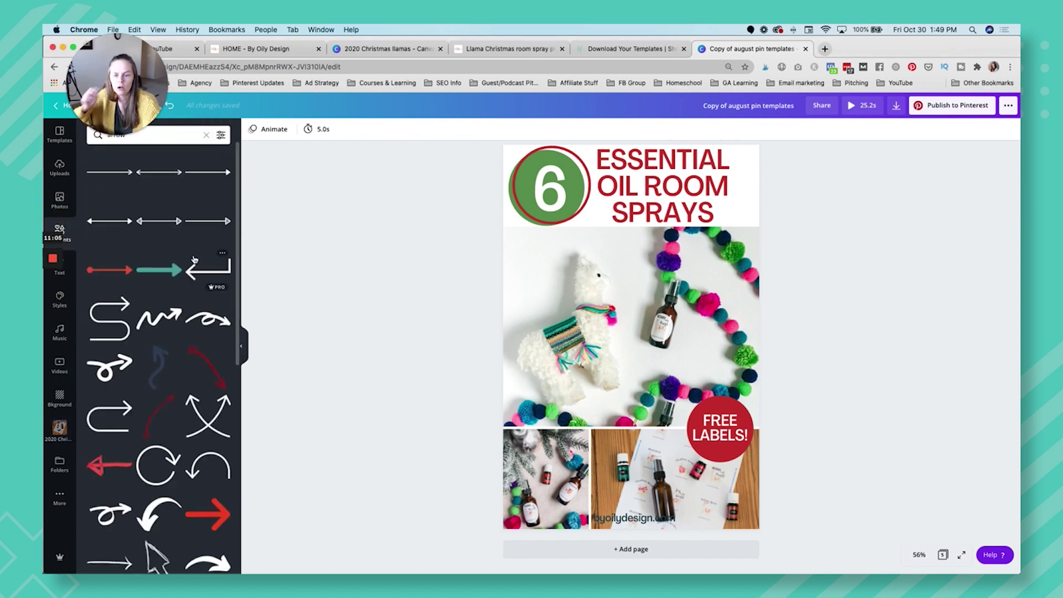
{"action": "scroll", "coordinate": [179, 430], "scroll_direction": "down", "scroll_amount": 5}
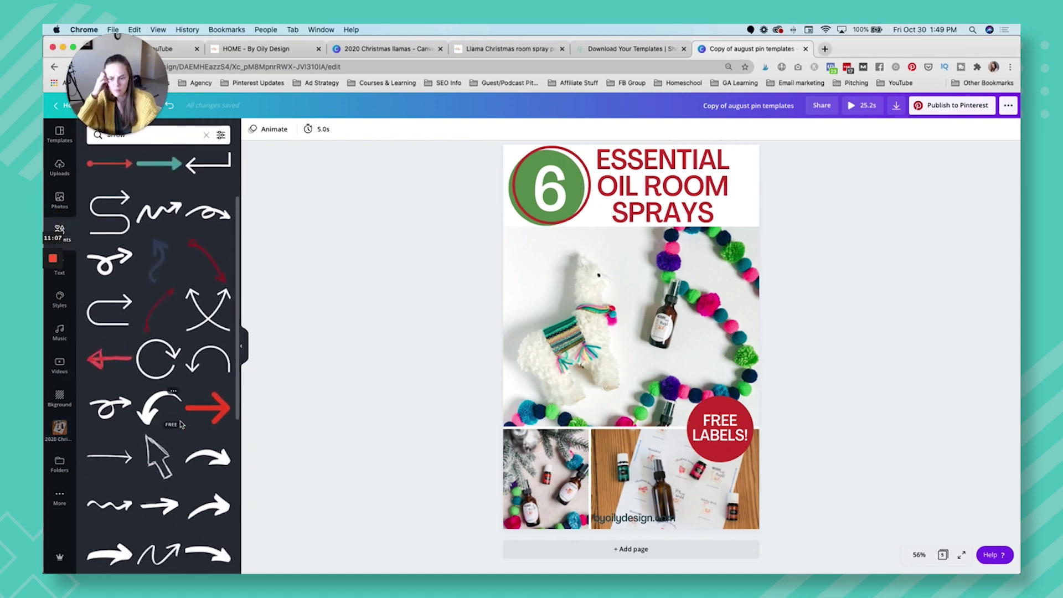
{"action": "scroll", "coordinate": [210, 208], "scroll_direction": "up", "scroll_amount": 1}
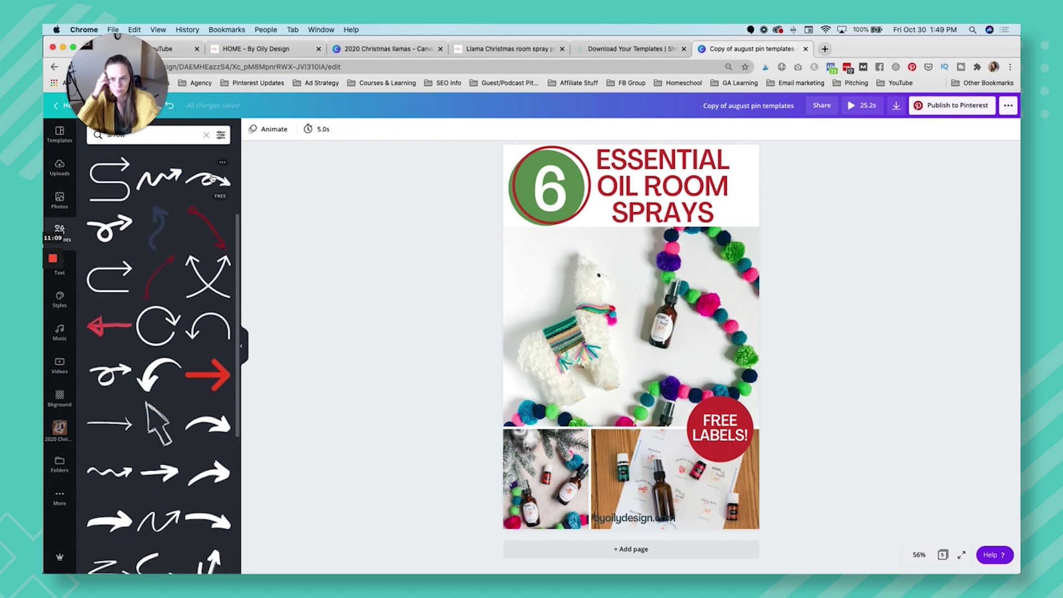
{"action": "left_click", "coordinate": [208, 176]}
{"action": "left_click", "coordinate": [252, 131]}
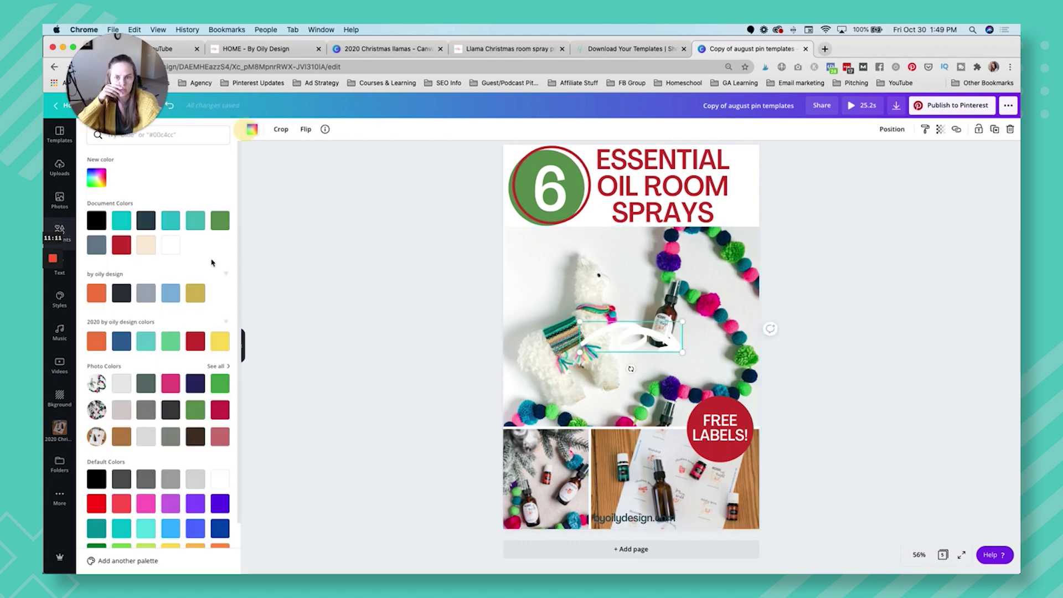
{"action": "left_click", "coordinate": [126, 248]}
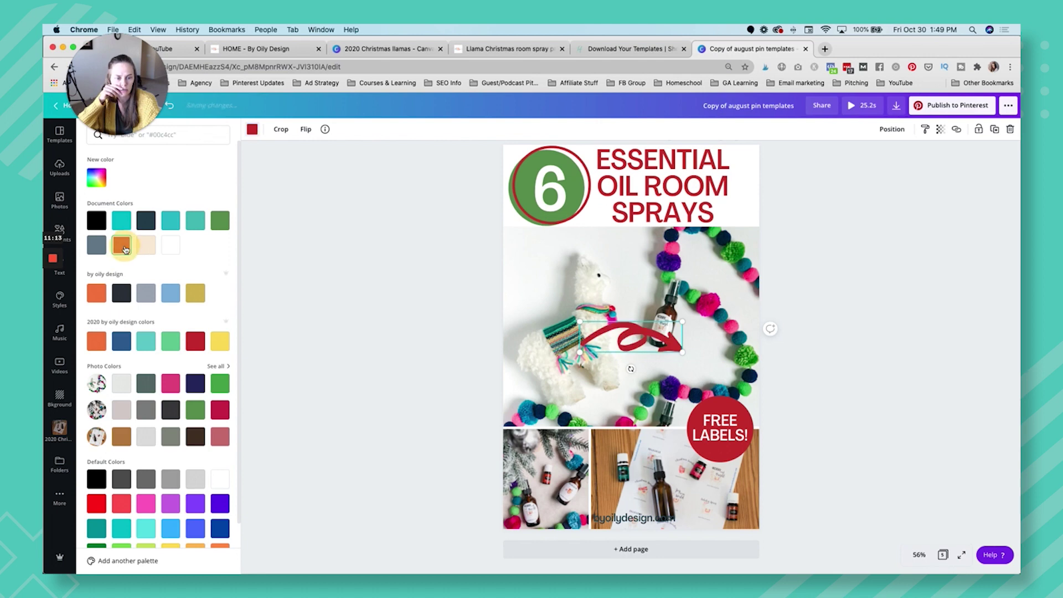
Step: Restore the photo grid's alignment, then shrink and rotate the red arrow so it points from the FREE LABELS! badge down to the label sheet
{"action": "left_click", "coordinate": [613, 374]}
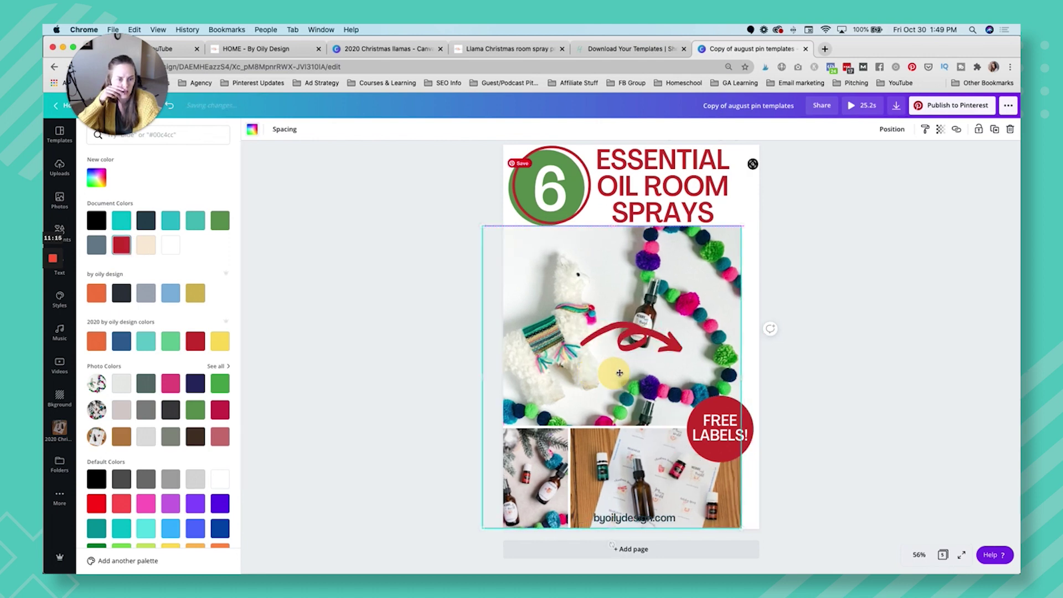
{"action": "left_click_drag", "start_coordinate": [625, 375], "coordinate": [688, 368]}
{"action": "left_click_drag", "start_coordinate": [637, 338], "coordinate": [737, 477]}
{"action": "left_click", "coordinate": [821, 434]}
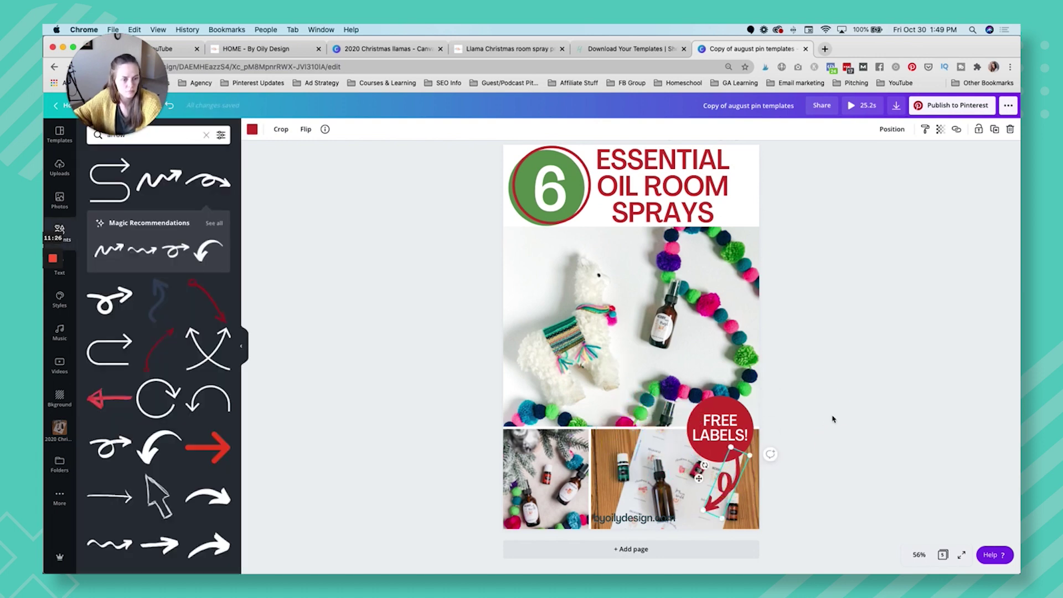
Step: Extend the heading to end with SPRAYS + LABELS! and reduce it to size 62.5 so it fits on three lines
{"action": "left_click", "coordinate": [726, 209]}
{"action": "type", "text": "+ LABELS!"}
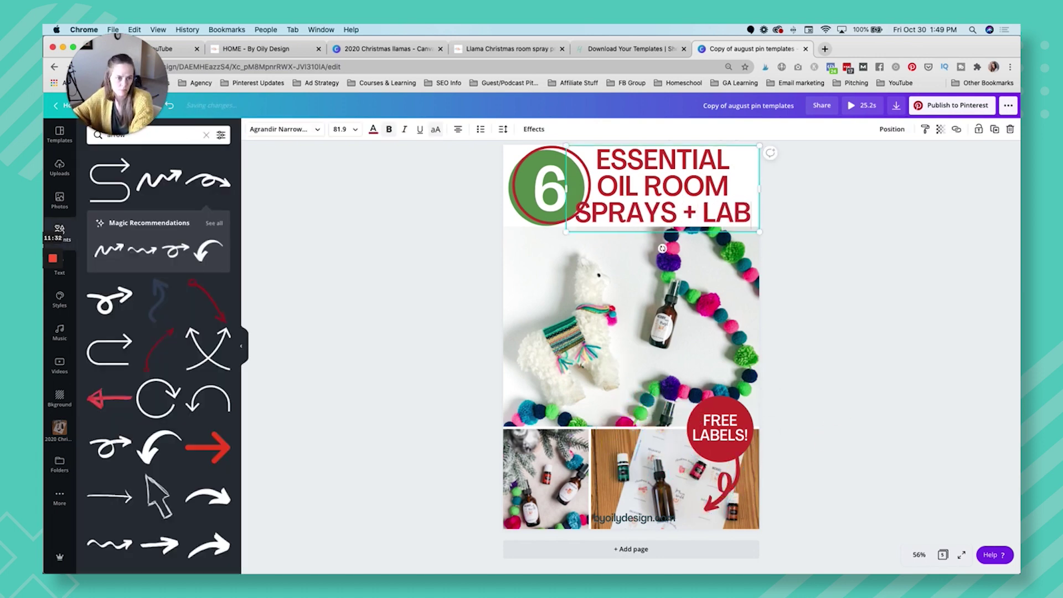
{"action": "mouse_move", "coordinate": [759, 201]}
{"action": "left_mouse_down"}
{"action": "mouse_move", "coordinate": [806, 202]}
{"action": "mouse_move", "coordinate": [793, 225]}
{"action": "mouse_move", "coordinate": [752, 231]}
{"action": "left_mouse_up"}
{"action": "left_click", "coordinate": [751, 231]}
{"action": "left_click_drag", "start_coordinate": [691, 202], "coordinate": [710, 209]}
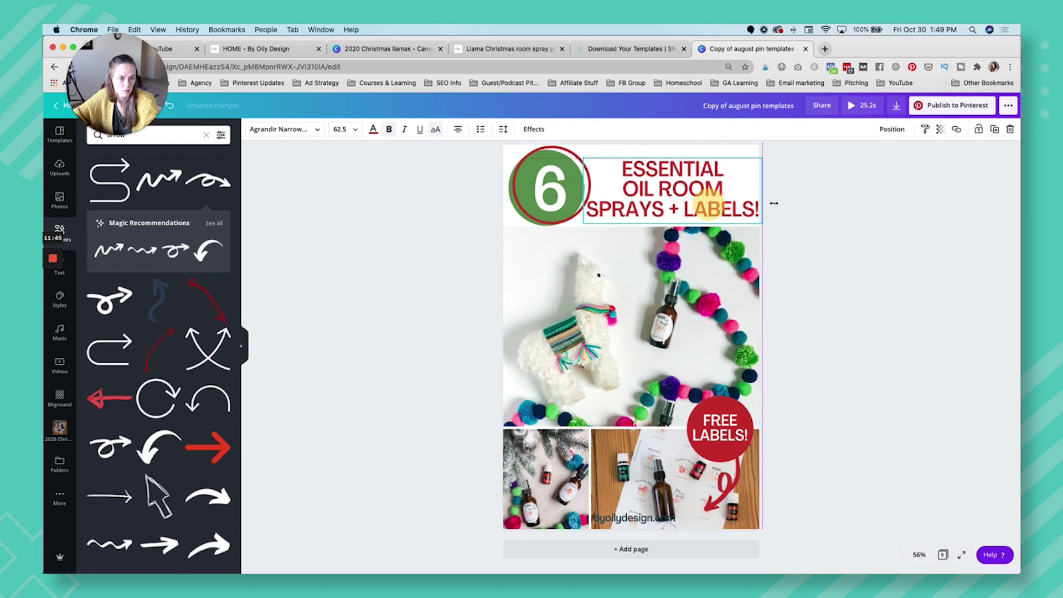
{"action": "left_click", "coordinate": [807, 204]}
Step: Shrink the number 6 together with its green circle, and shift the heading slightly up and left to balance the header
{"action": "left_click", "coordinate": [550, 191]}
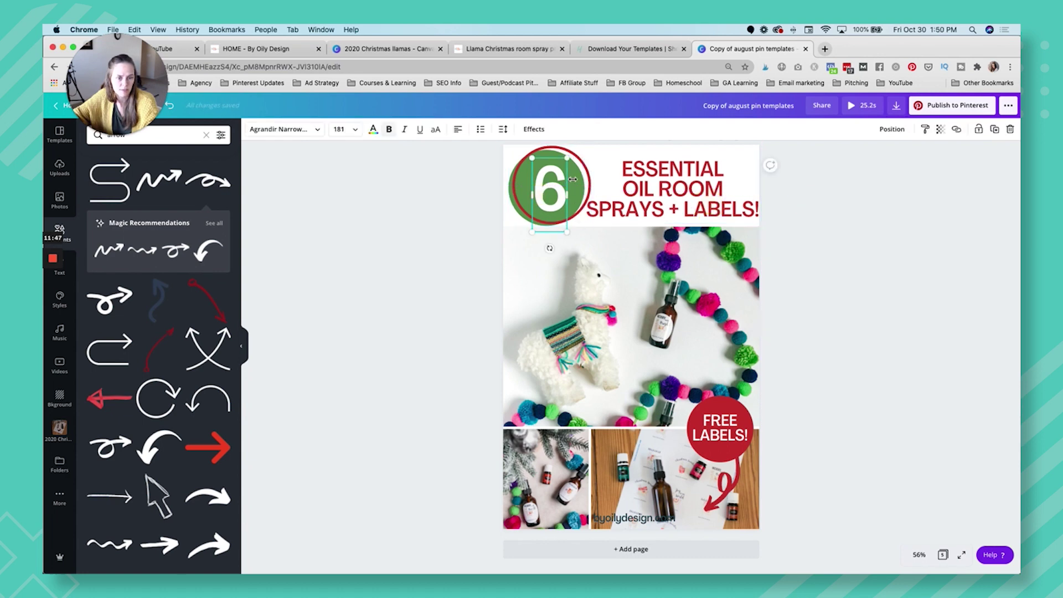
{"action": "left_click", "coordinate": [523, 189]}
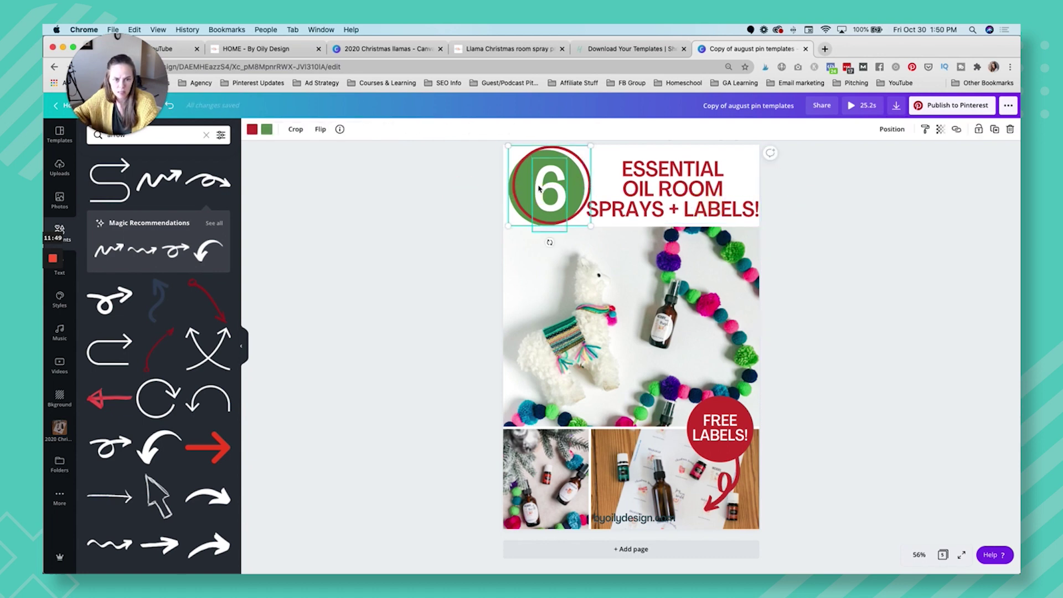
{"action": "left_click", "coordinate": [554, 194], "text": "shift"}
{"action": "left_click_drag", "start_coordinate": [588, 233], "coordinate": [550, 188]}
{"action": "left_click_drag", "start_coordinate": [636, 206], "coordinate": [631, 200]}
{"action": "left_click", "coordinate": [818, 219]}
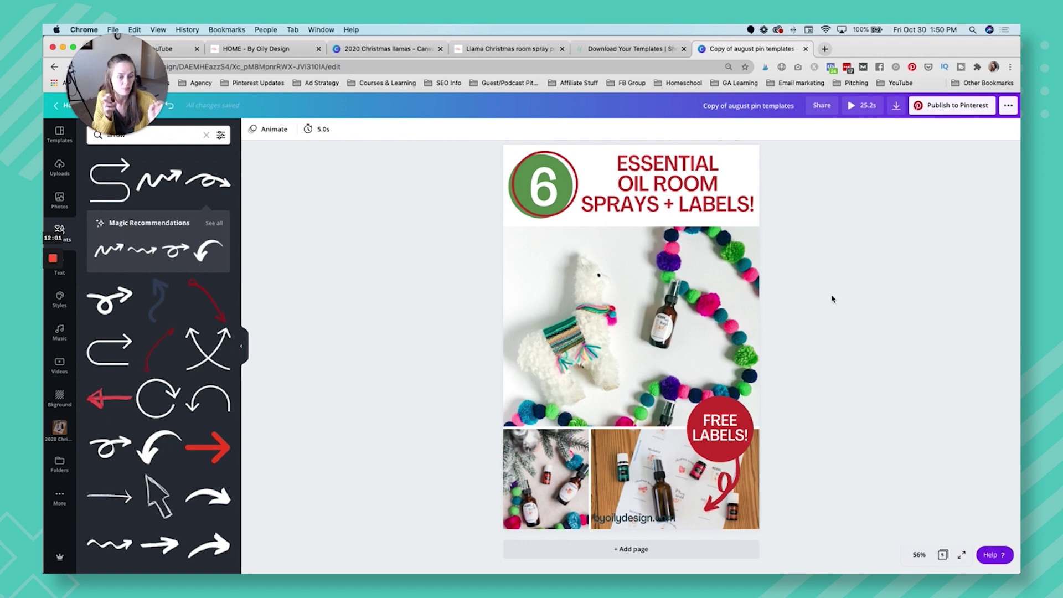
Step: Apply the Solar filter to the label sheet photo and lower the filter's intensity
{"action": "left_click", "coordinate": [656, 480]}
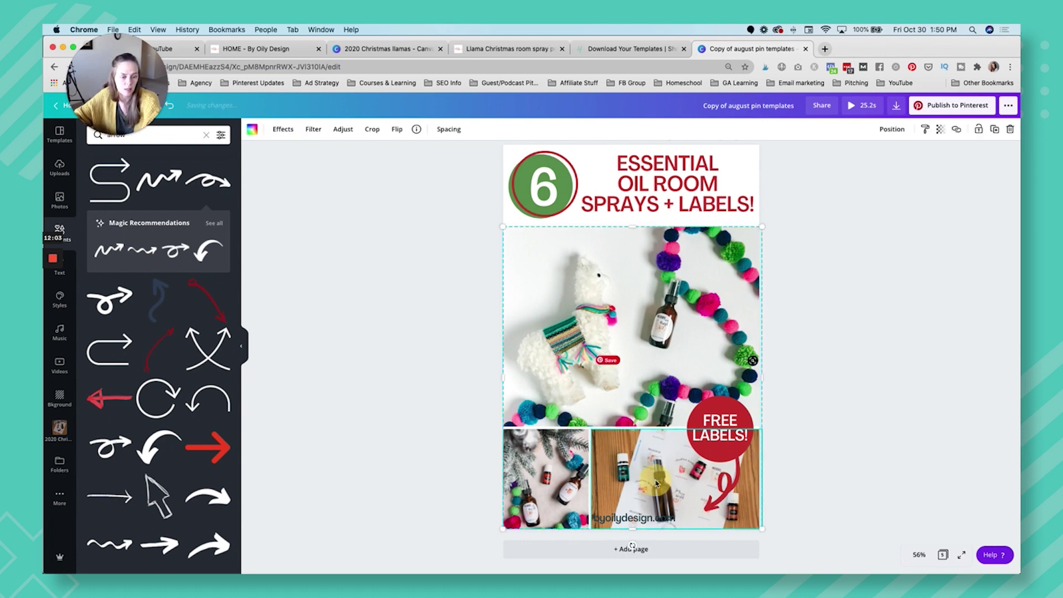
{"action": "left_click", "coordinate": [314, 129]}
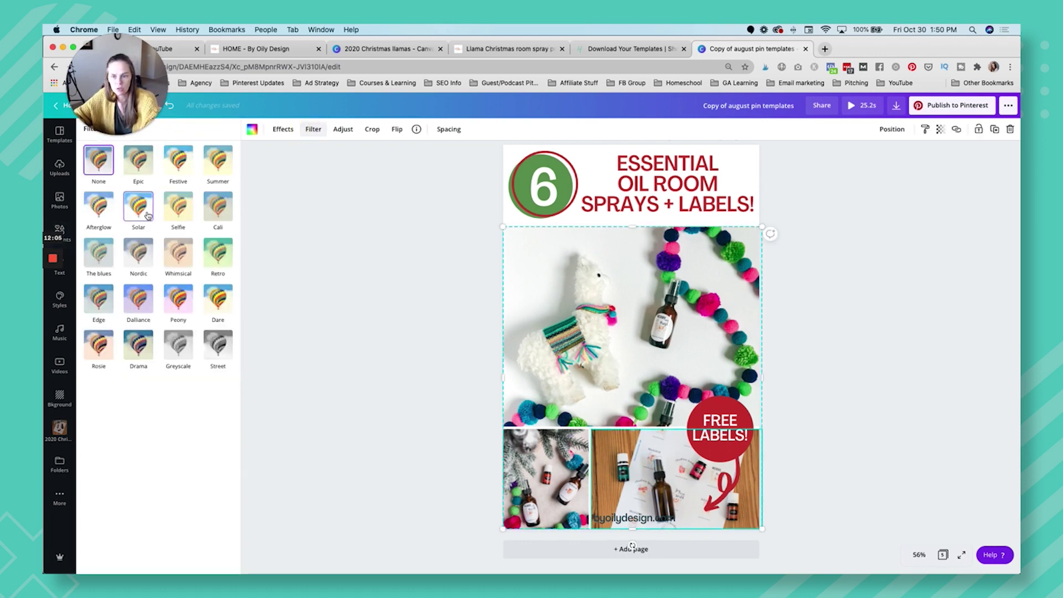
{"action": "left_click", "coordinate": [139, 207]}
{"action": "left_click_drag", "start_coordinate": [164, 246], "coordinate": [136, 250]}
{"action": "left_click", "coordinate": [432, 266]}
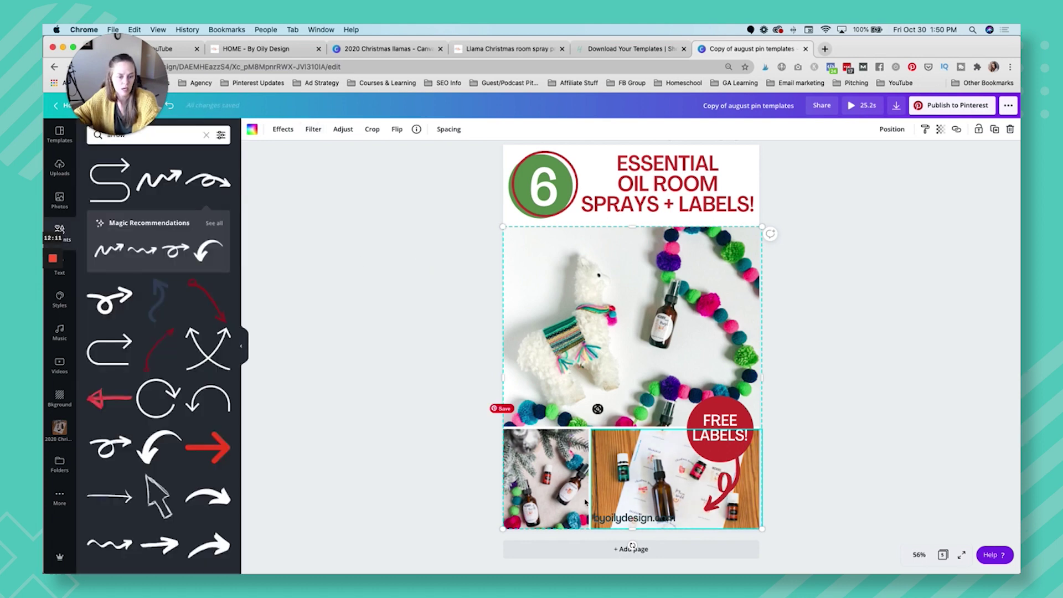
Step: Move the byoilydesign.com text off the label sheet photo to the area beneath the llama in the large photo
{"action": "left_click_drag", "start_coordinate": [609, 518], "coordinate": [595, 424]}
{"action": "left_click", "coordinate": [824, 338]}
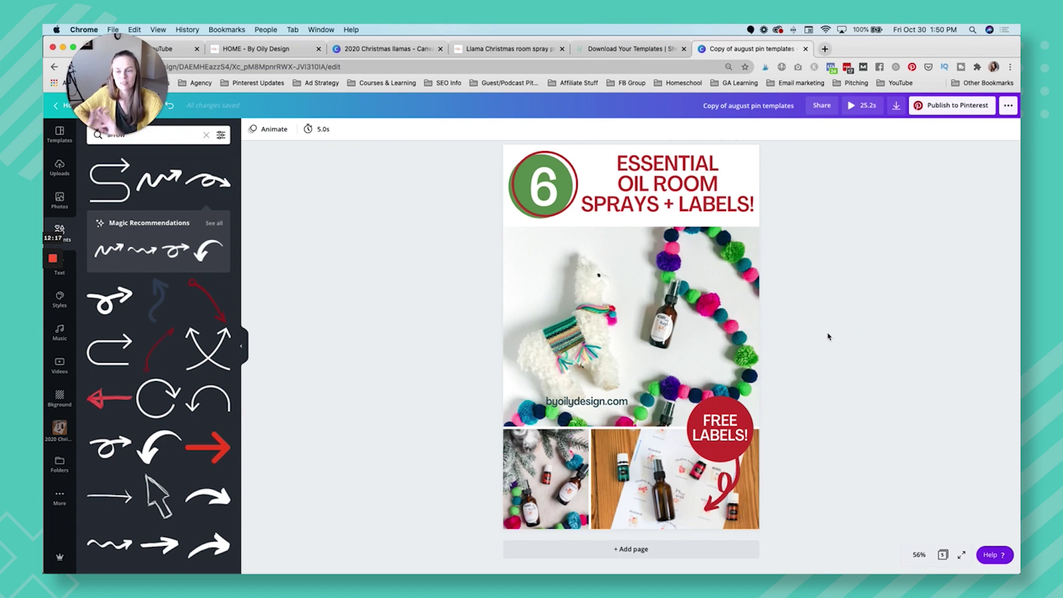